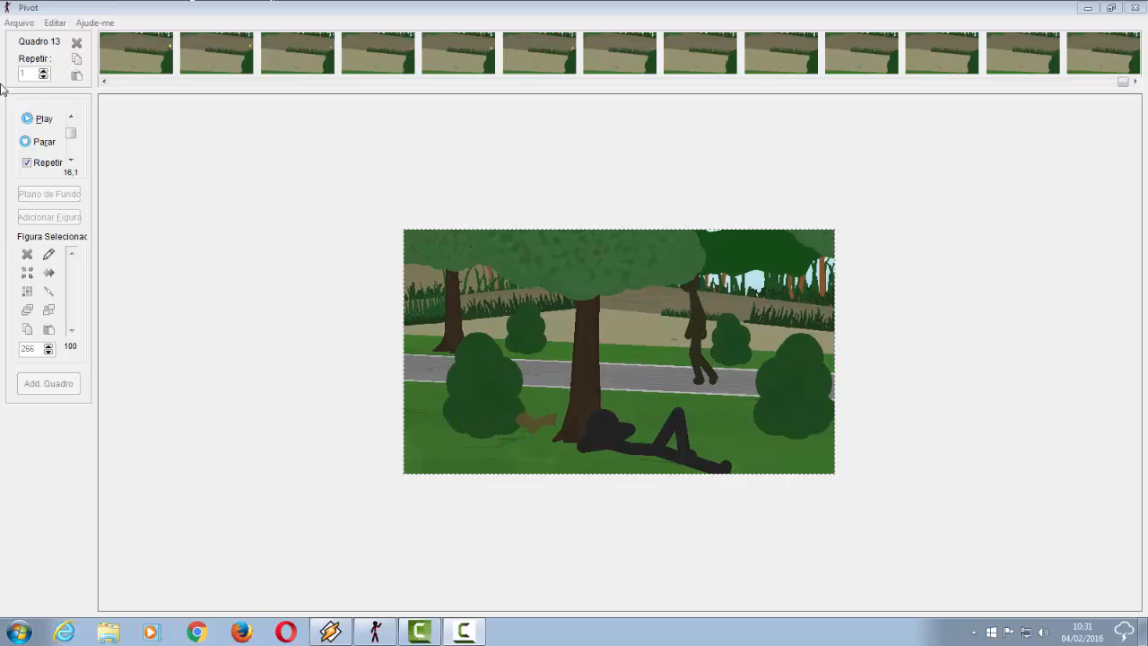
# - Go back to frame 1 and advance through the opening frames up to frame 6, examining the walking figure's poses
pyautogui.click(1115, 70)
pyautogui.moveTo(579, 124); pyautogui.dragTo(121, 69)
pyautogui.click(123, 68)
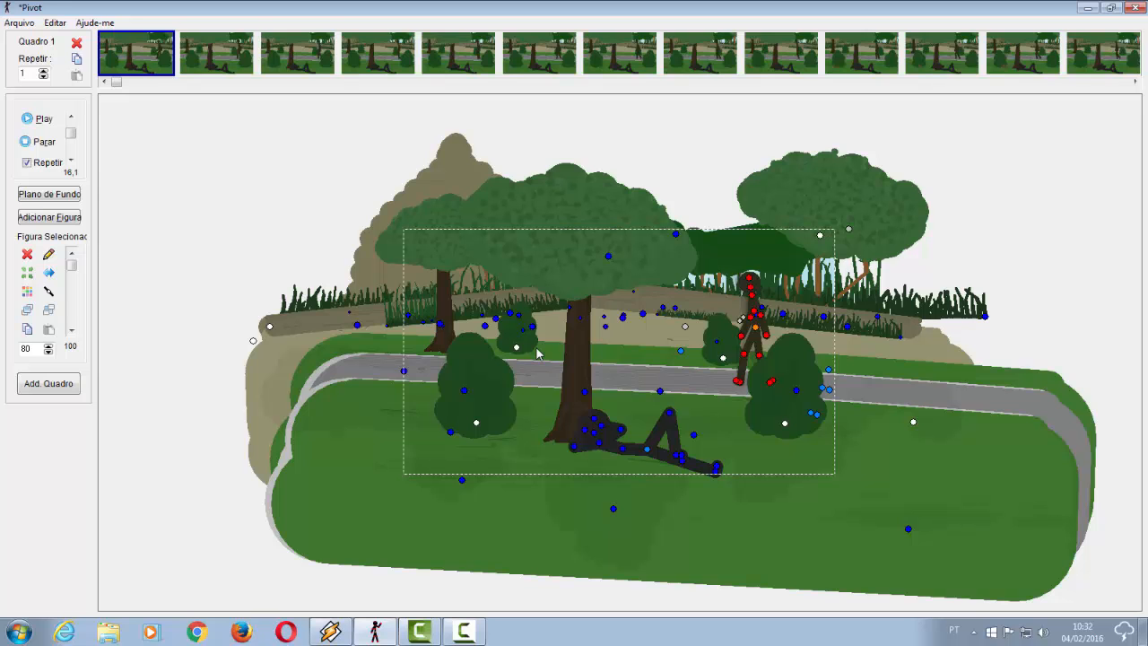
pyautogui.click(219, 55)
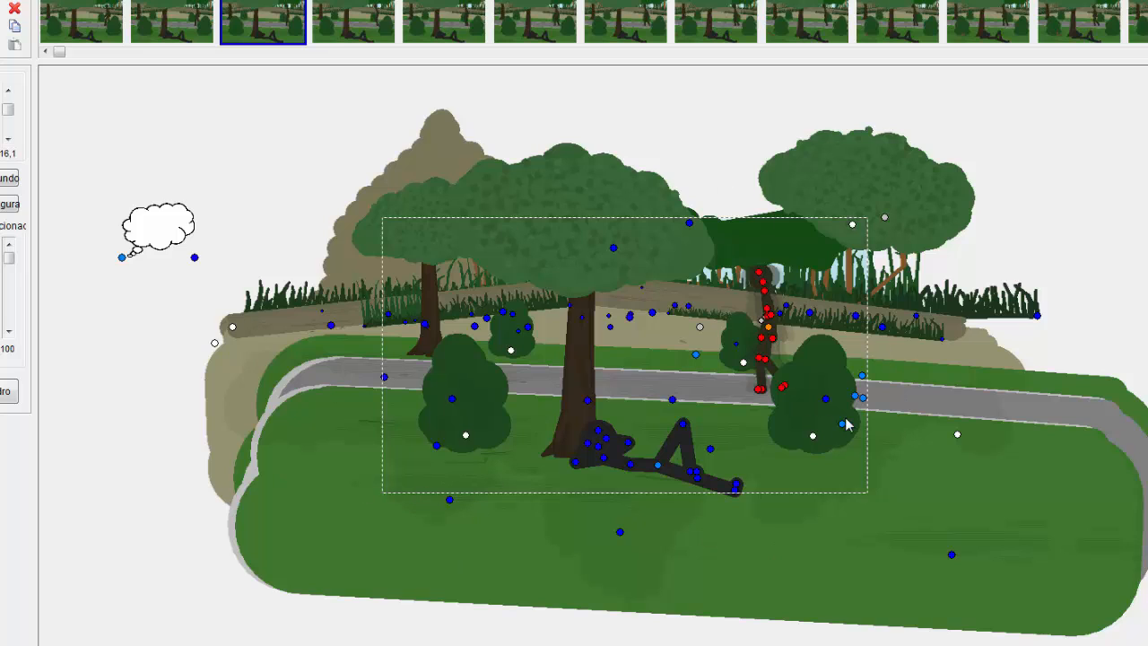
pyautogui.press('Right')
pyautogui.press('Right')
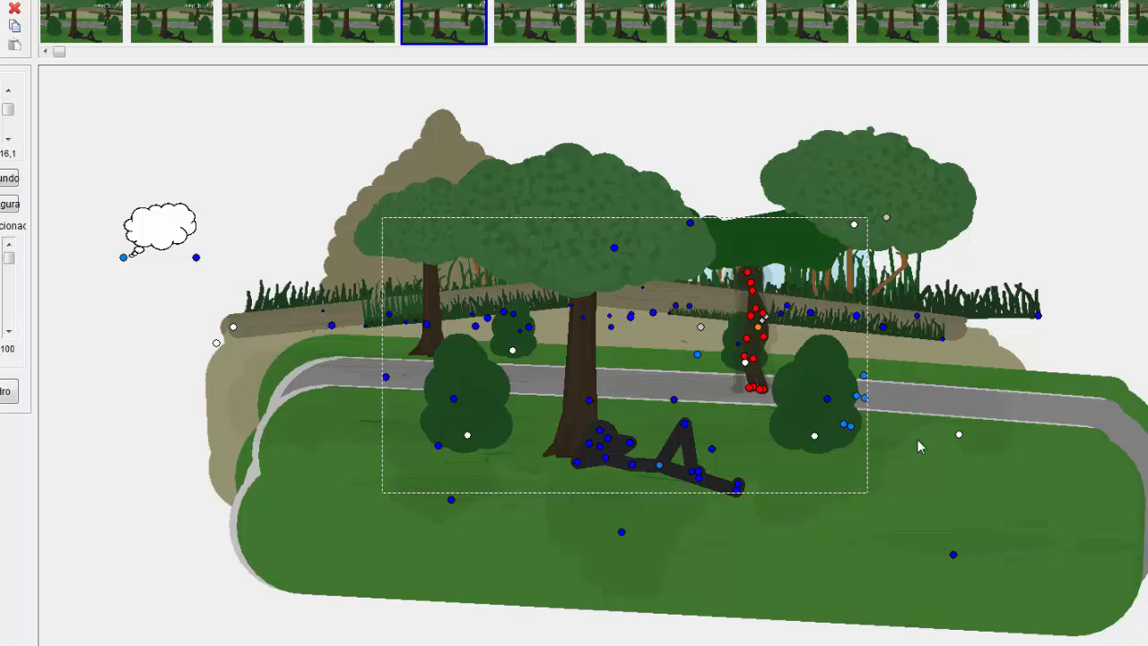
pyautogui.press('Right')
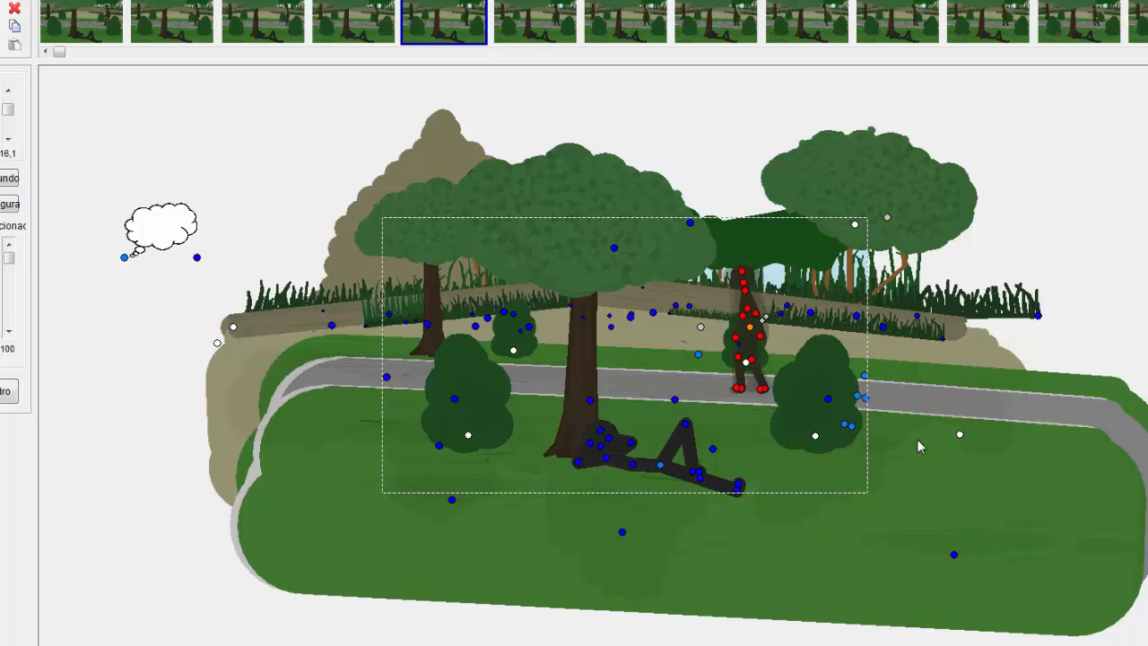
pyautogui.press('Right')
pyautogui.press('Right')
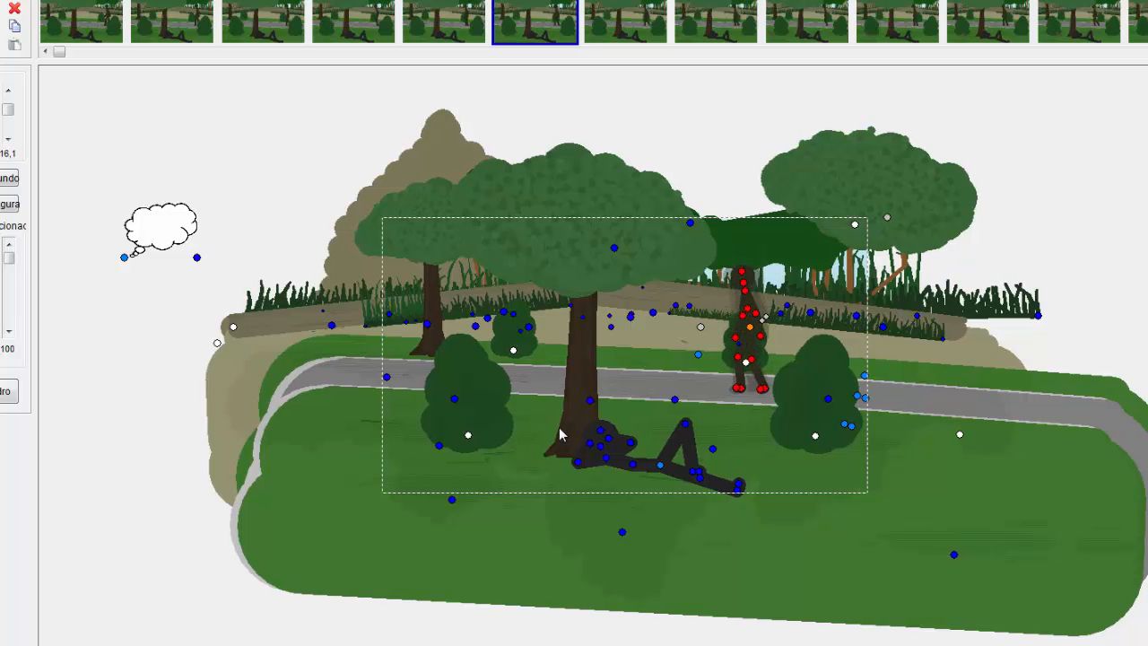
# - Go back and forth between frames 4, 5 and 6 to compare the walking figure's poses and the scene shift
pyautogui.press('Left')
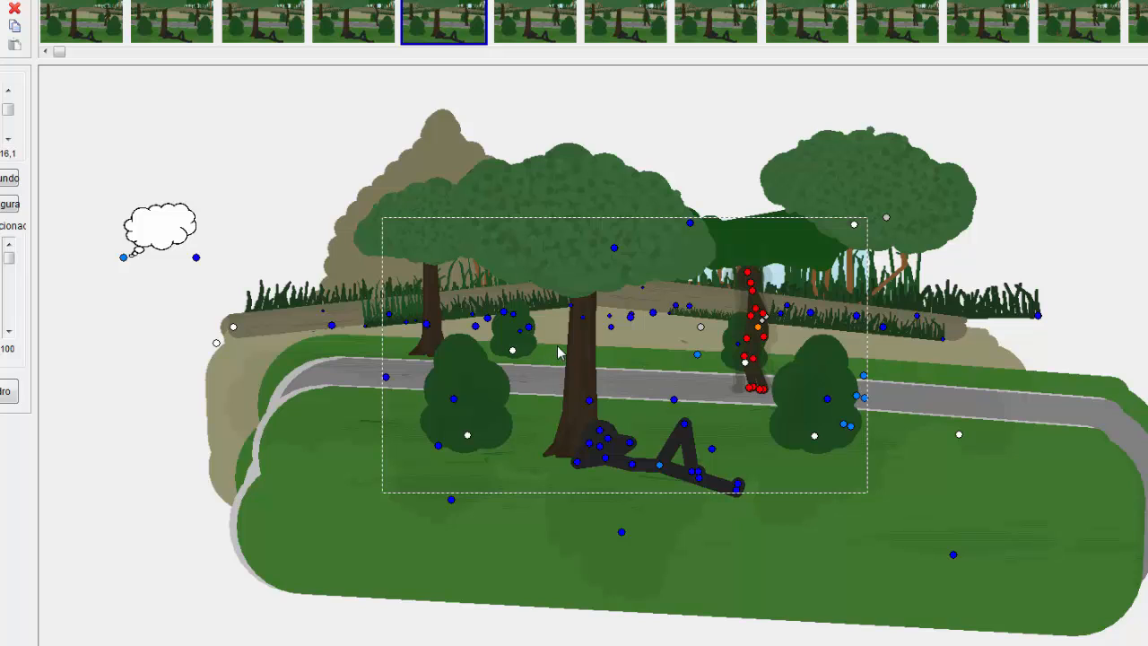
pyautogui.press('Left')
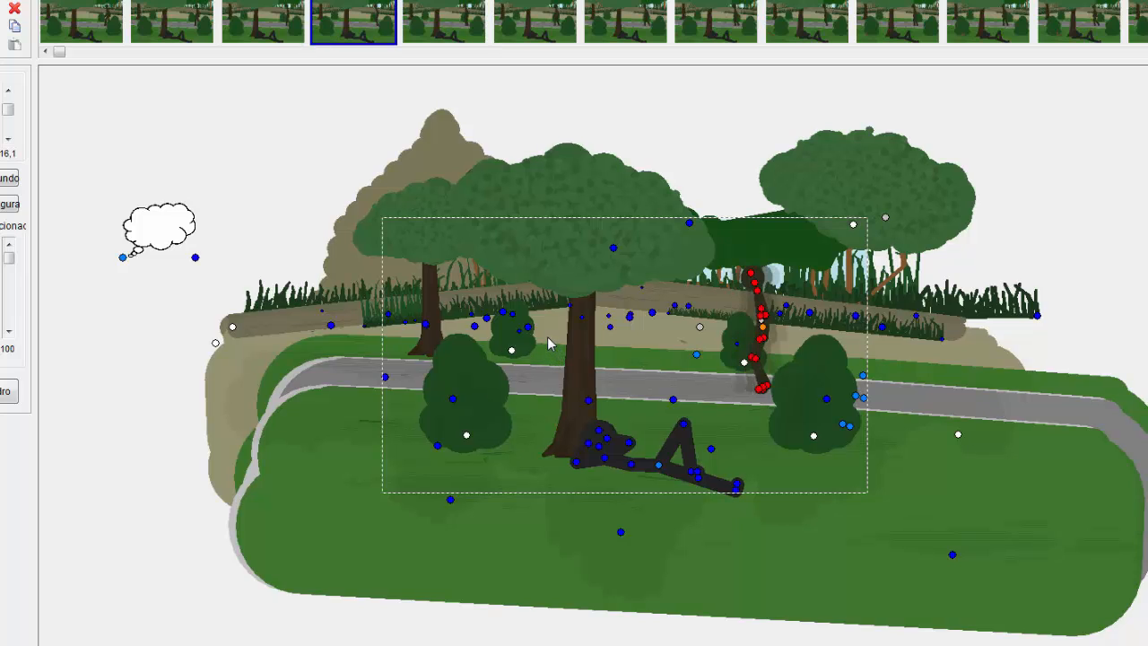
pyautogui.press('Right')
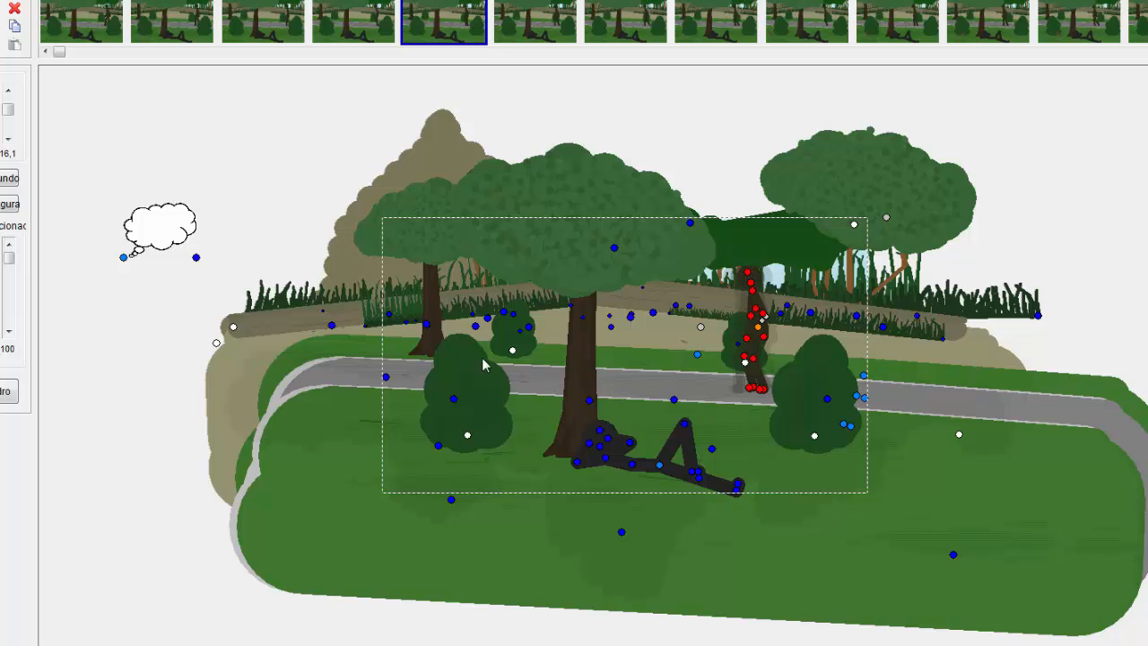
pyautogui.press('Right')
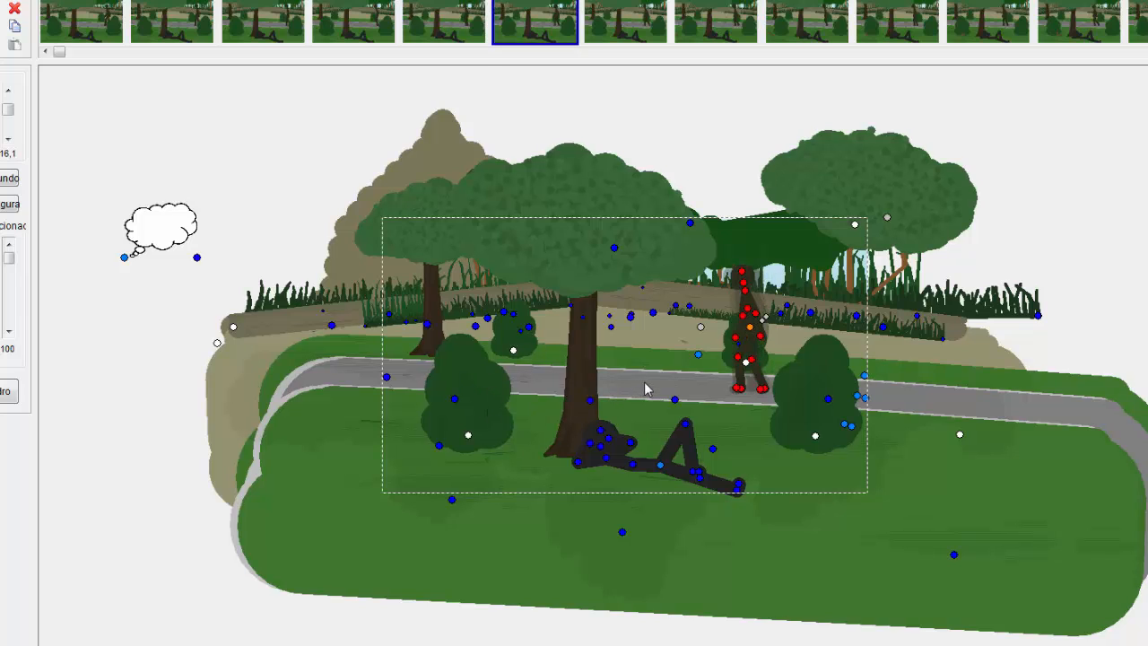
pyautogui.press('Left')
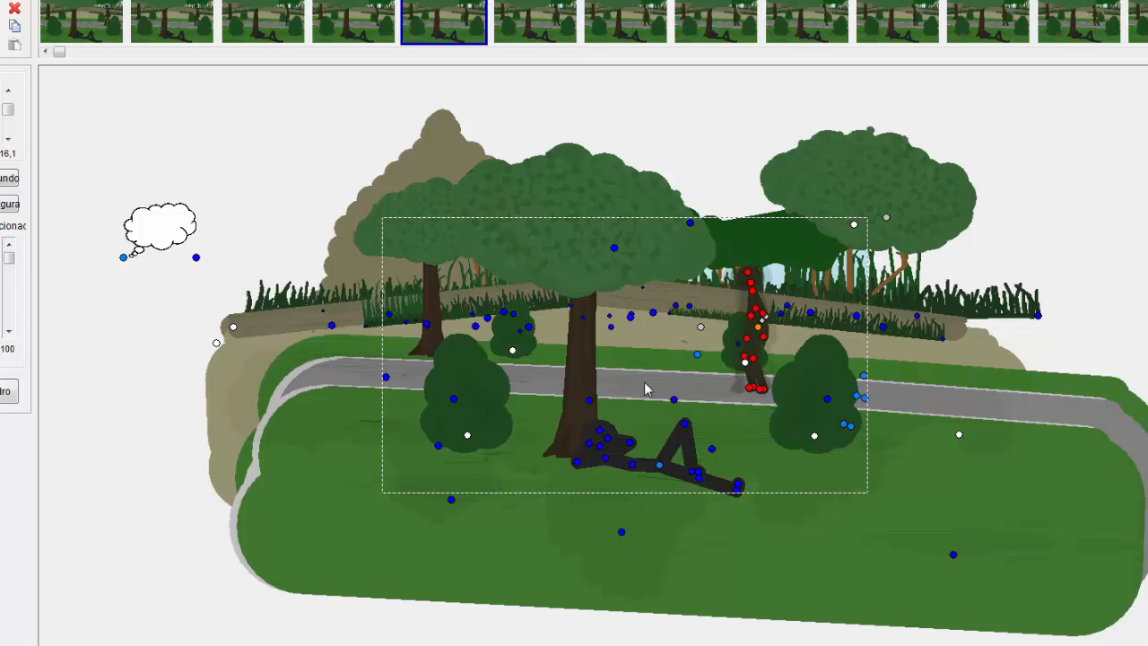
pyautogui.press('Right')
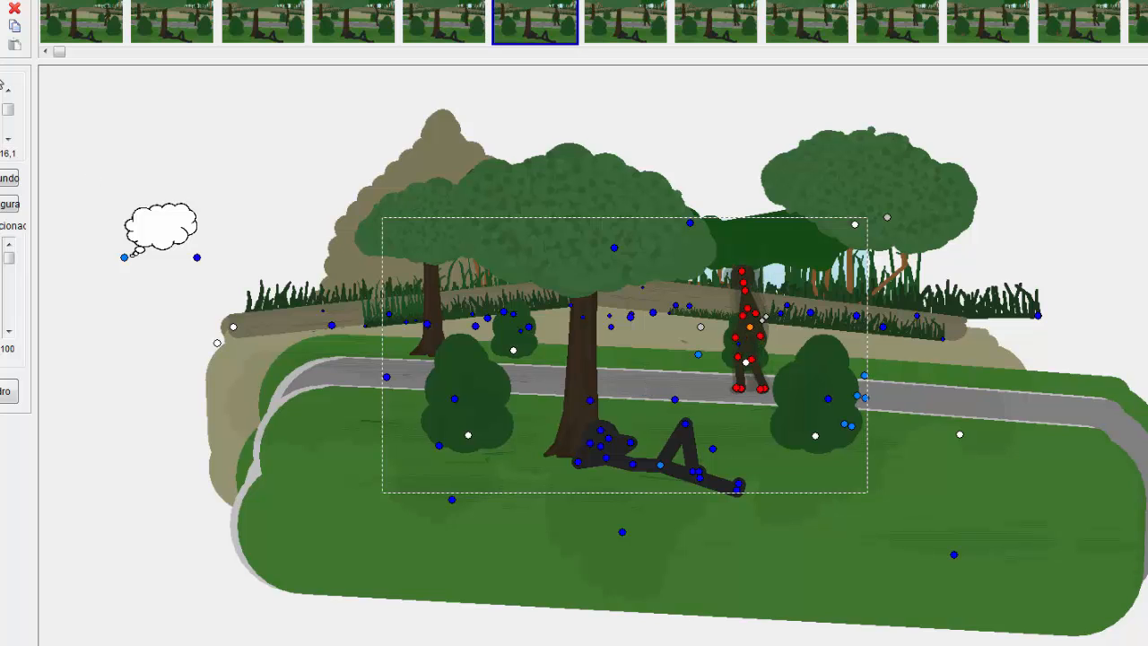
# - Preview the animation with frame 1 selected, and again with frame 27 selected
pyautogui.press('Home')
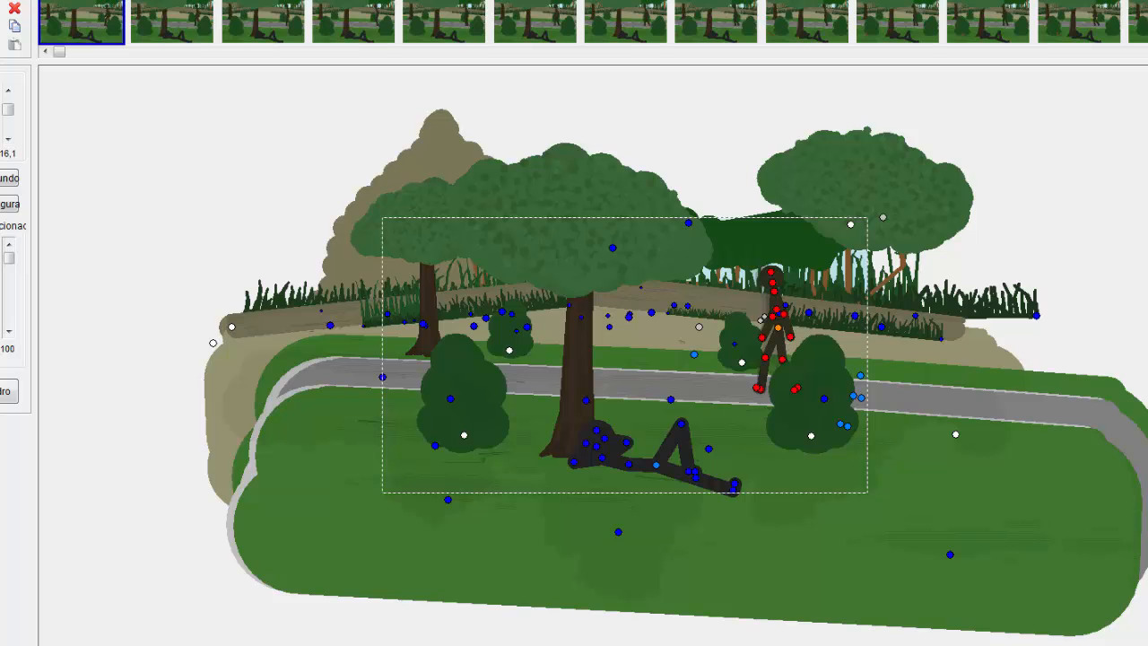
pyautogui.click(7, 105)
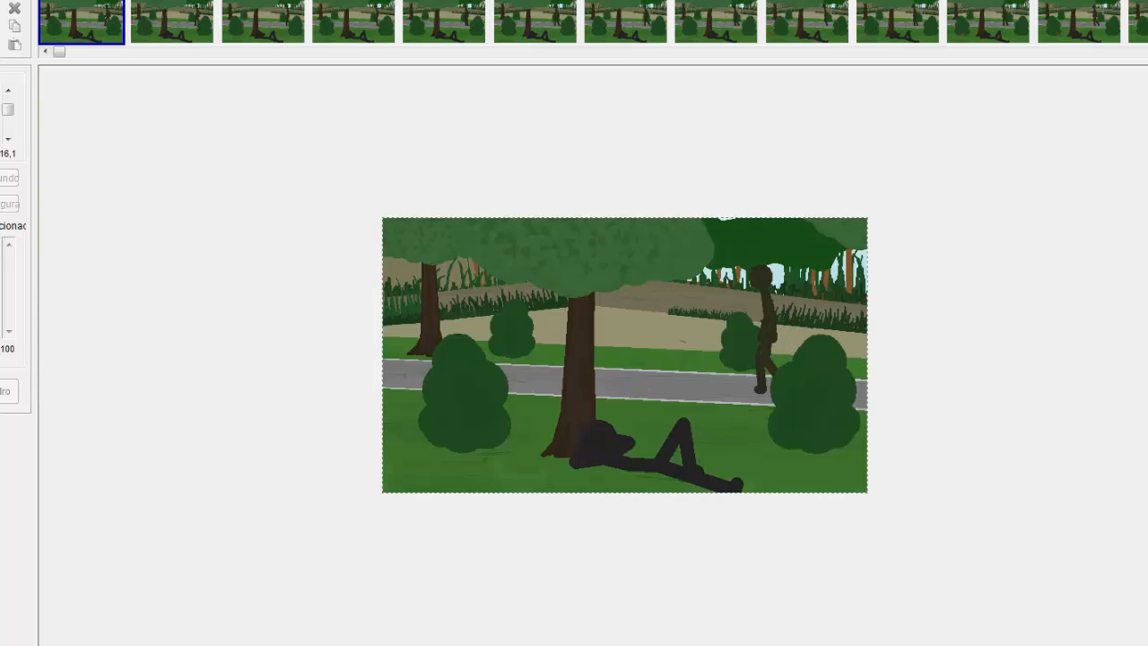
pyautogui.moveTo(59, 52); pyautogui.dragTo(201, 38)
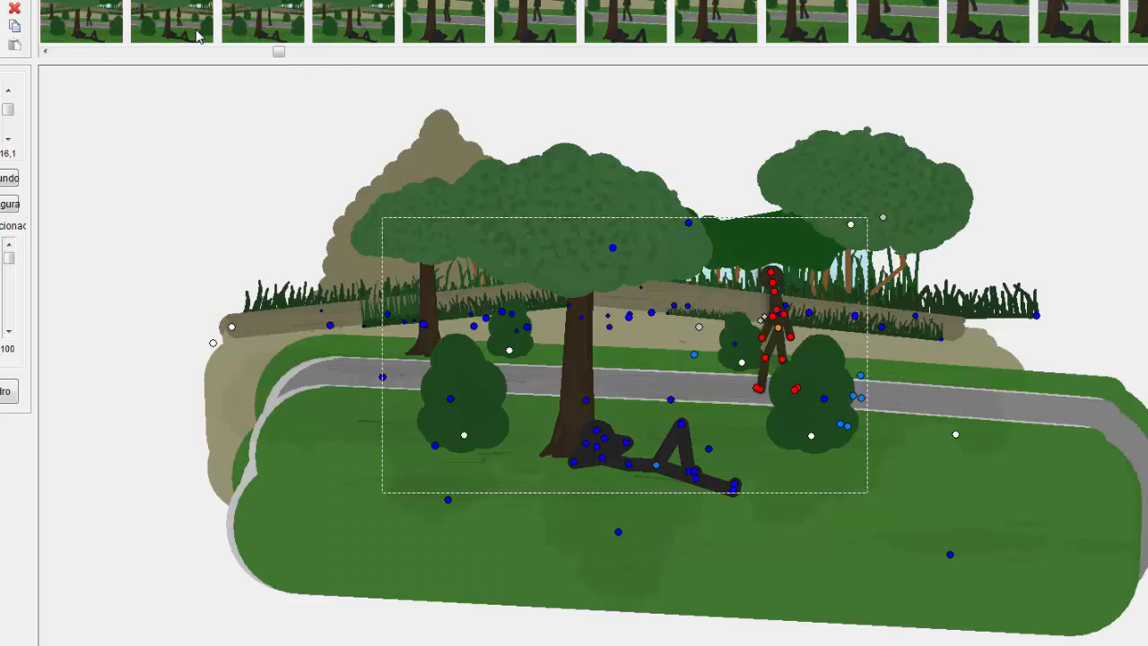
pyautogui.click(263, 22)
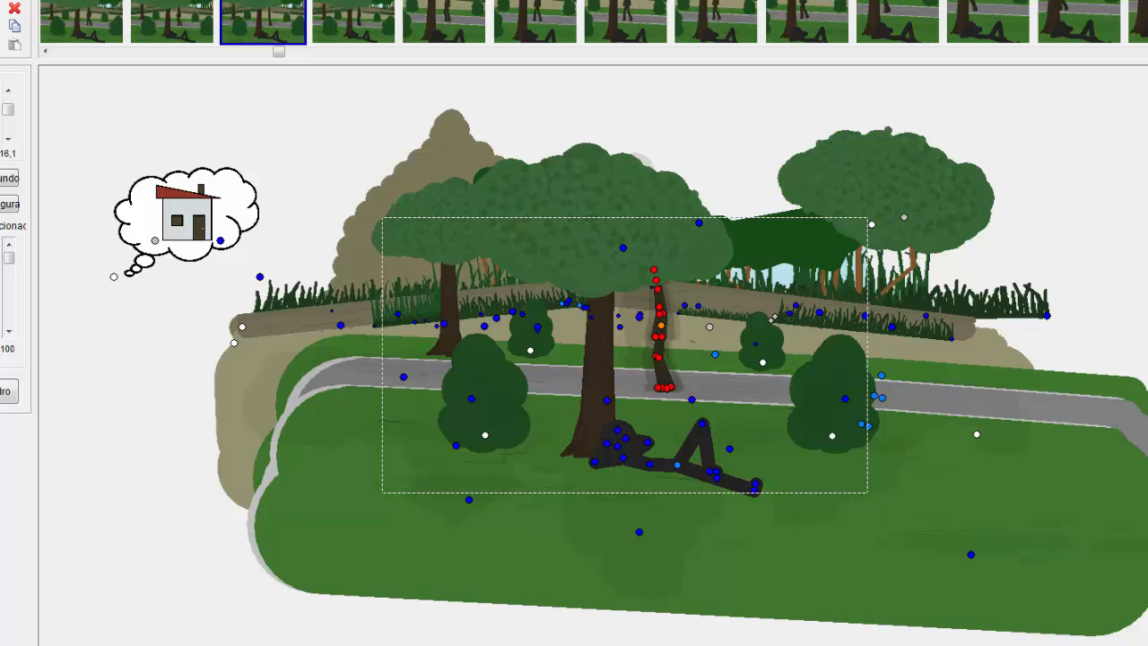
pyautogui.click(8, 109)
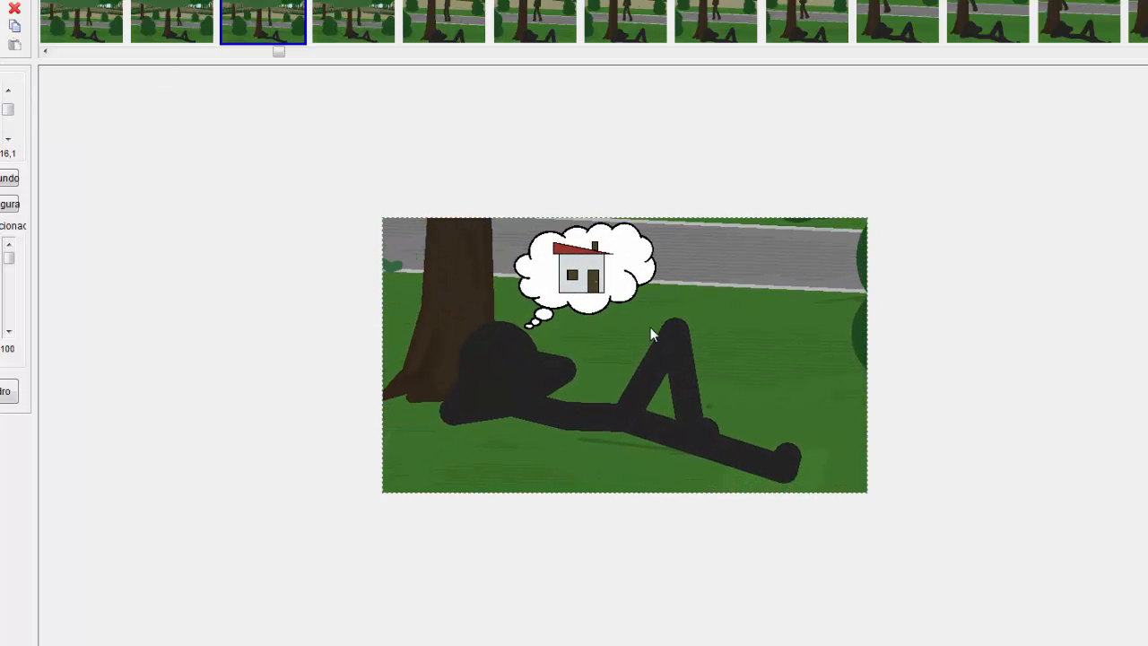
# - Look at frames 28 and 32, and open frame 29
pyautogui.press('Right')
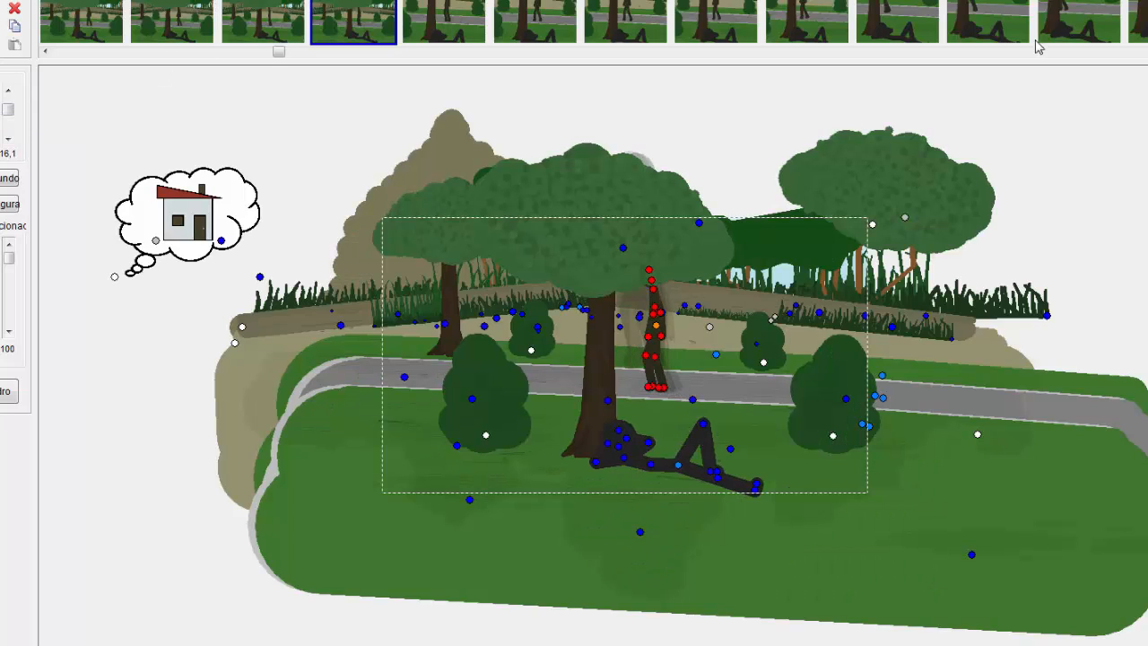
pyautogui.click(746, 18)
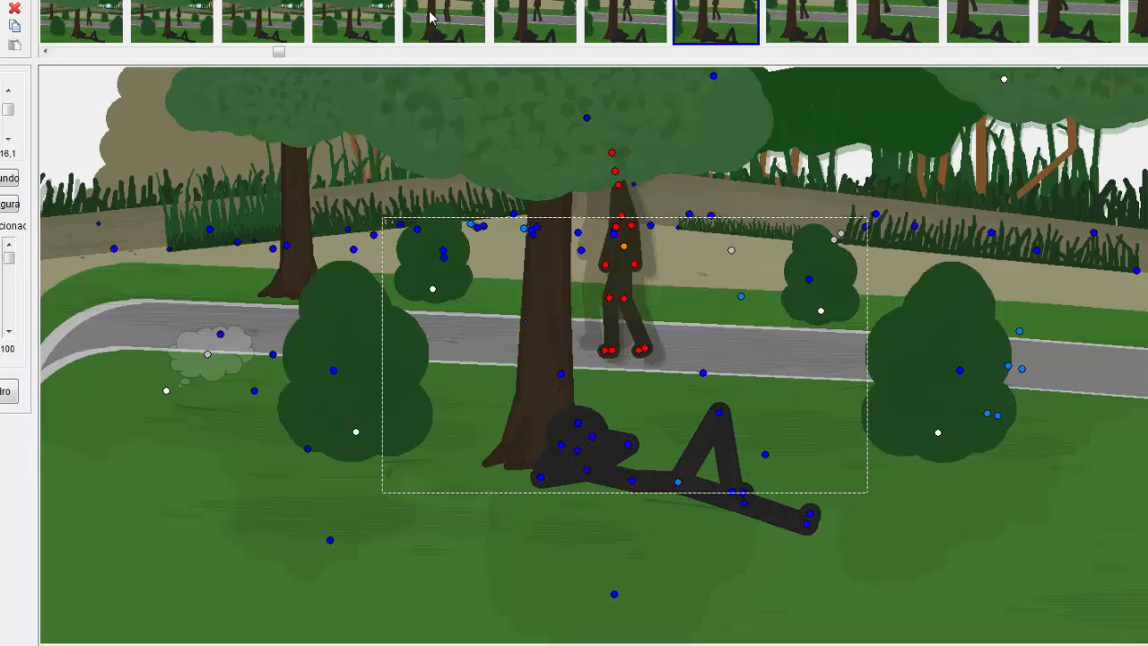
pyautogui.click(439, 20)
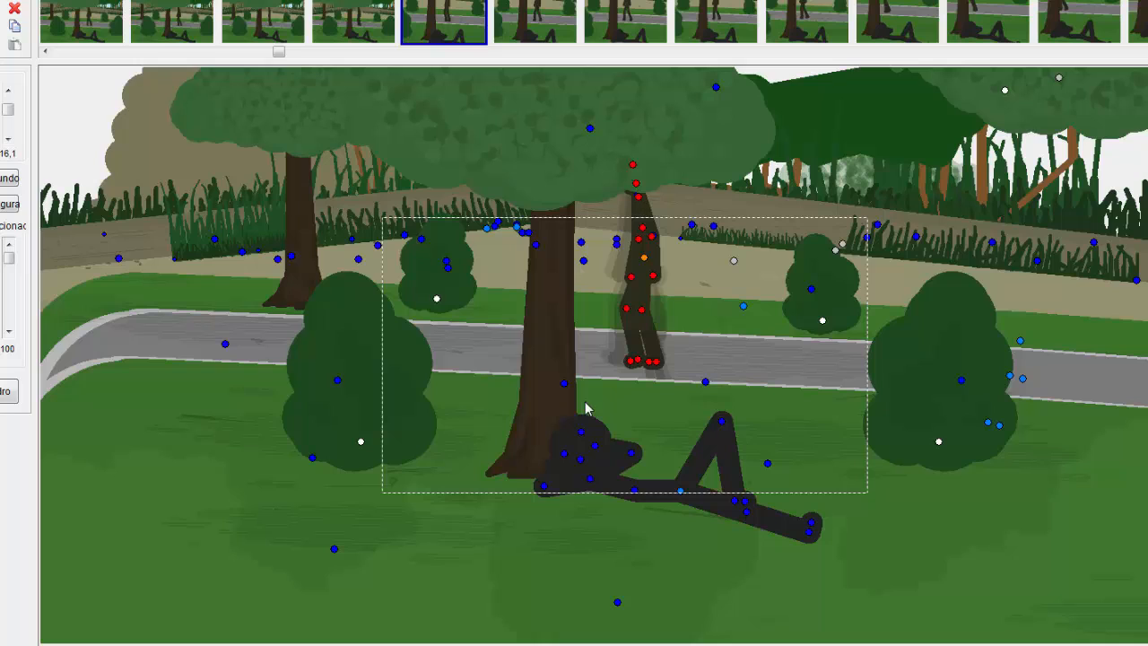
# - Try shifting all figures in frame 29 together slightly right and up, and reload the frame to discard the move
pyautogui.click(601, 444)
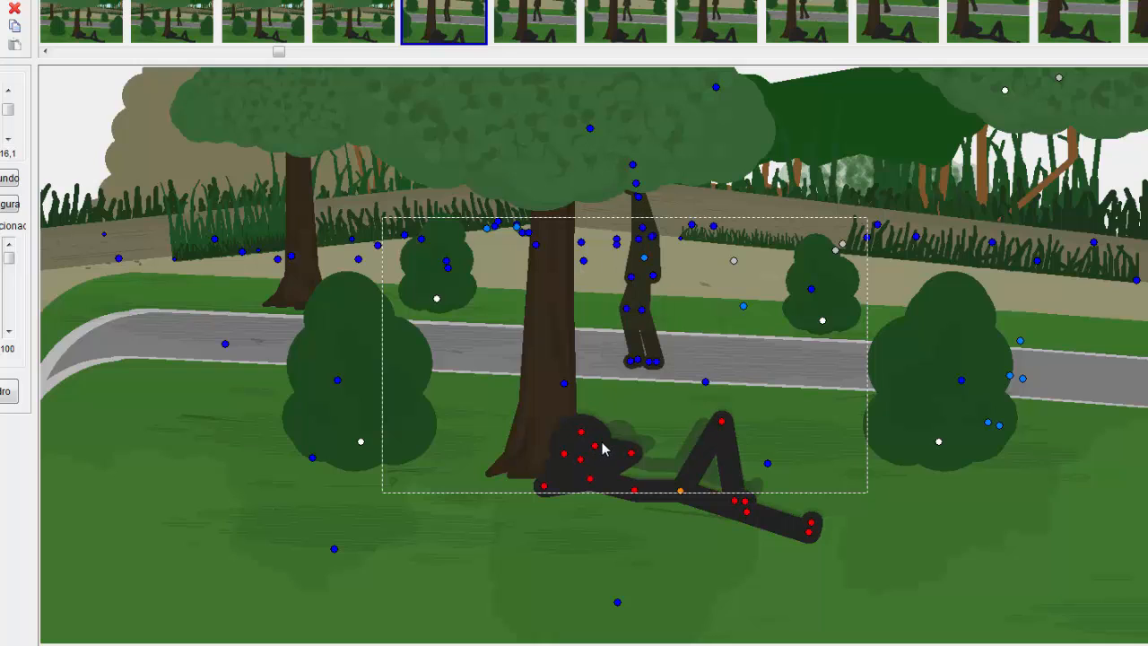
pyautogui.hotkey('ctrl', 'a')
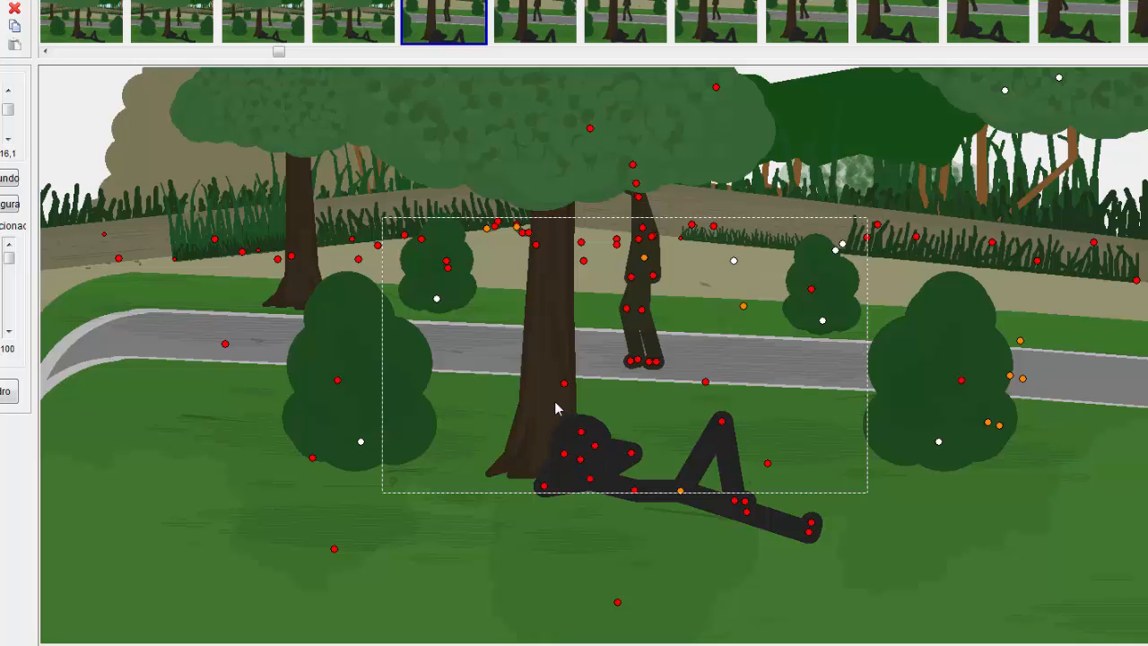
pyautogui.moveTo(489, 233); pyautogui.dragTo(518, 229)
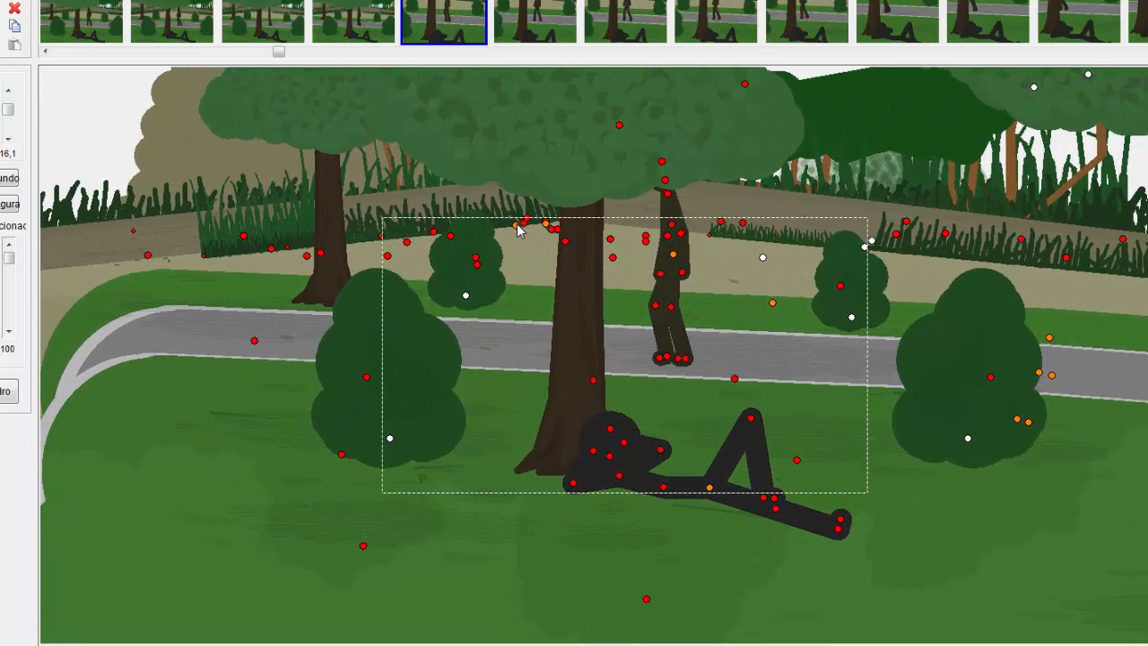
pyautogui.moveTo(518, 230); pyautogui.dragTo(518, 229)
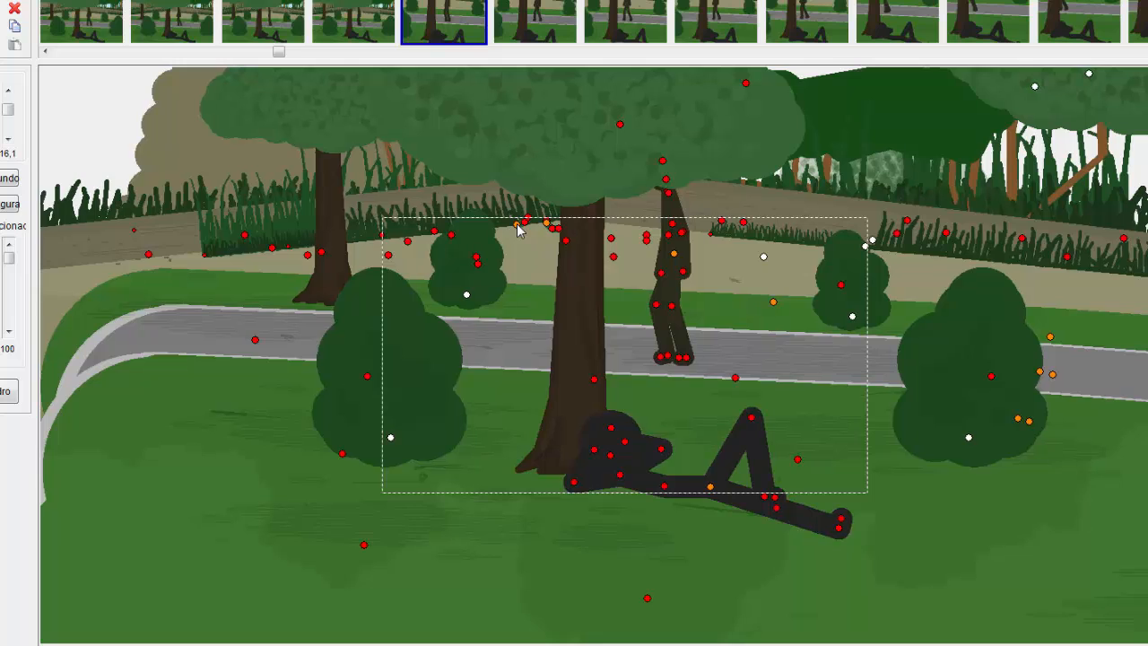
pyautogui.press('Up')
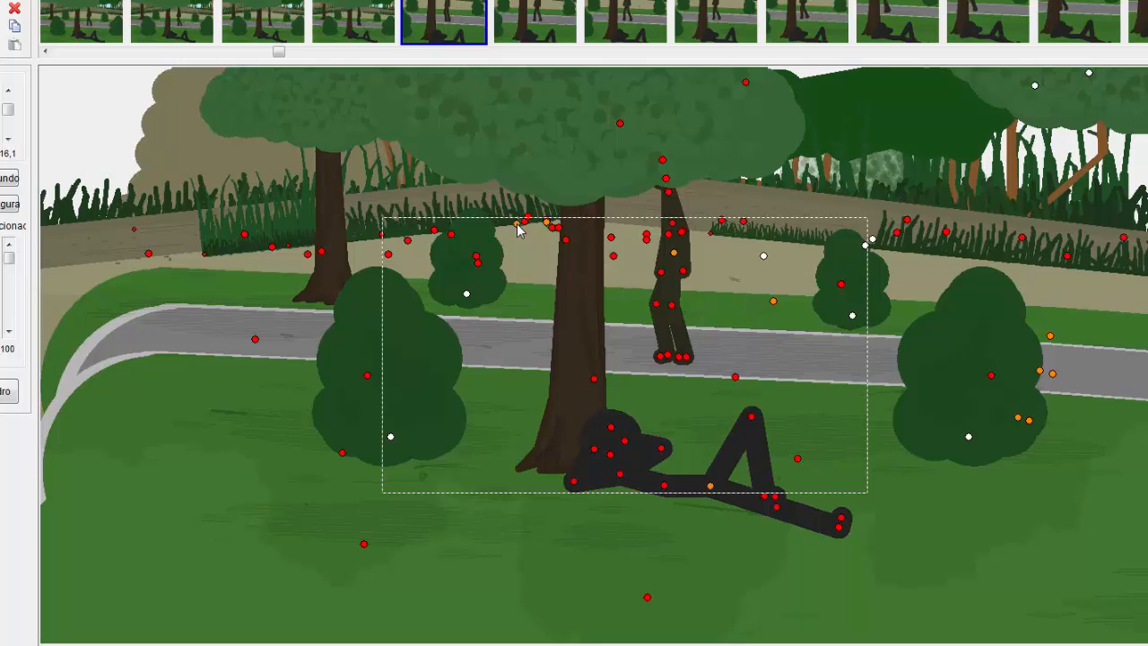
pyautogui.press('Left')
pyautogui.press('Down')
pyautogui.press('Right')
pyautogui.press('Up')
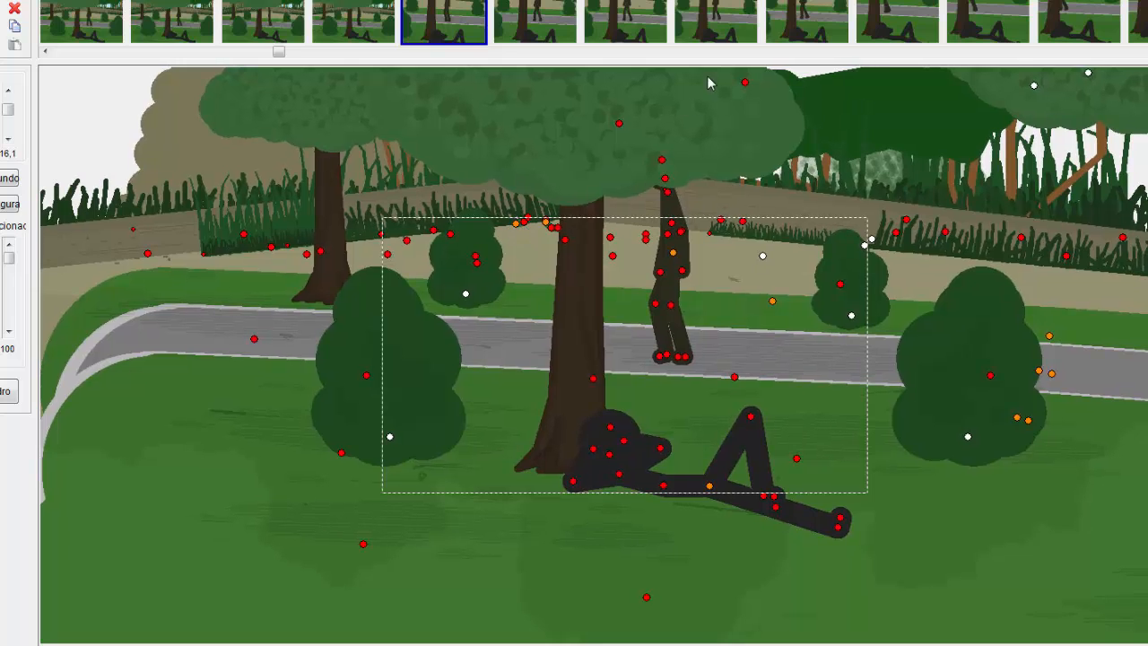
pyautogui.click(451, 40)
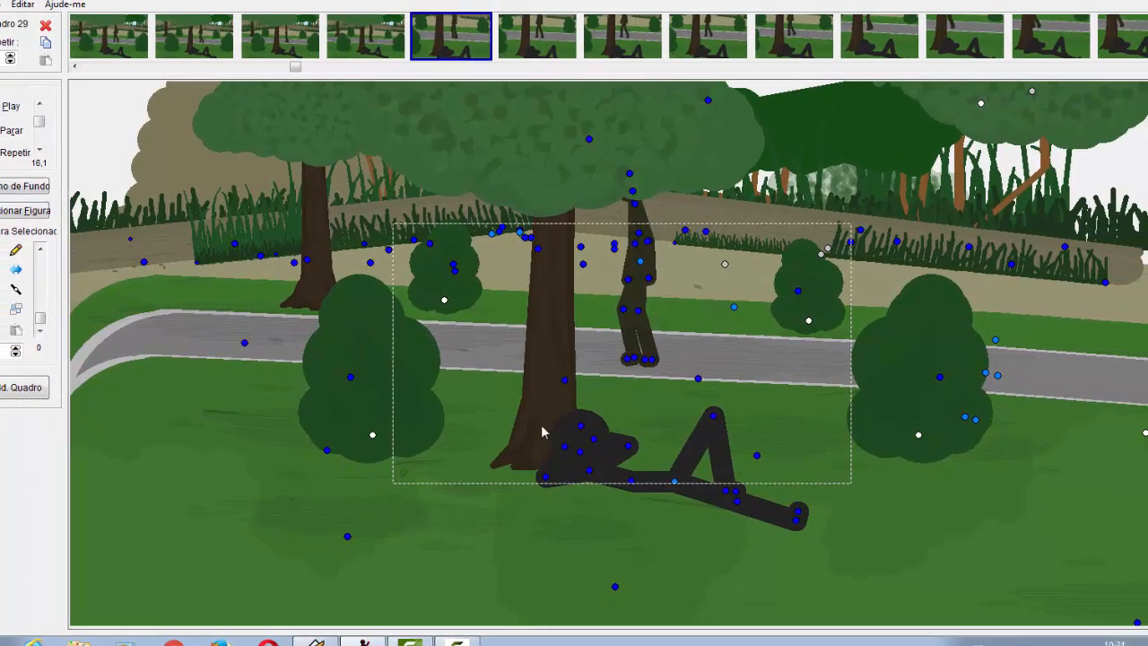
# - Select the foreground tree, every figure at once, and the walking figure in turn in frame 29
pyautogui.click(566, 384)
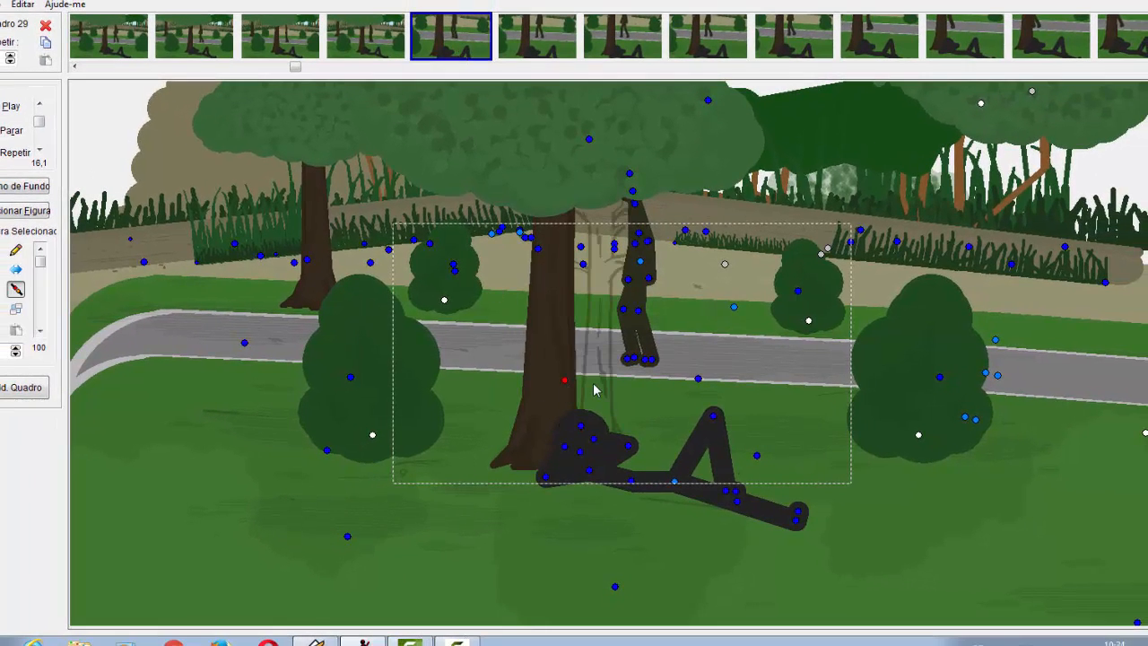
pyautogui.hotkey('ctrl', 'a')
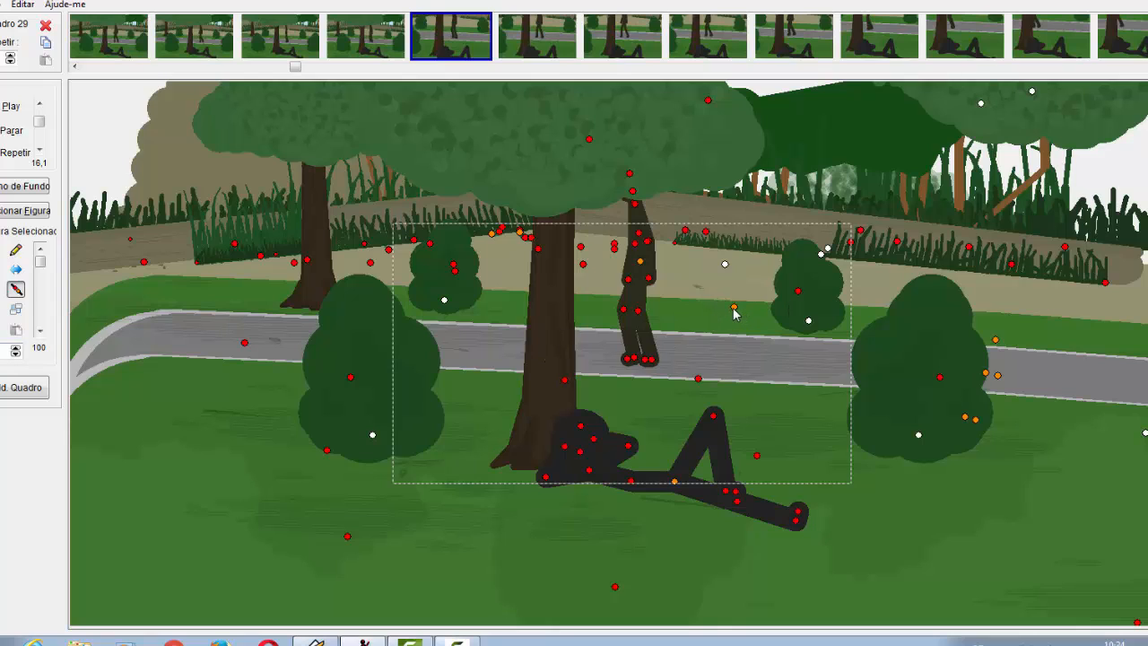
pyautogui.click(689, 298)
pyautogui.click(648, 274)
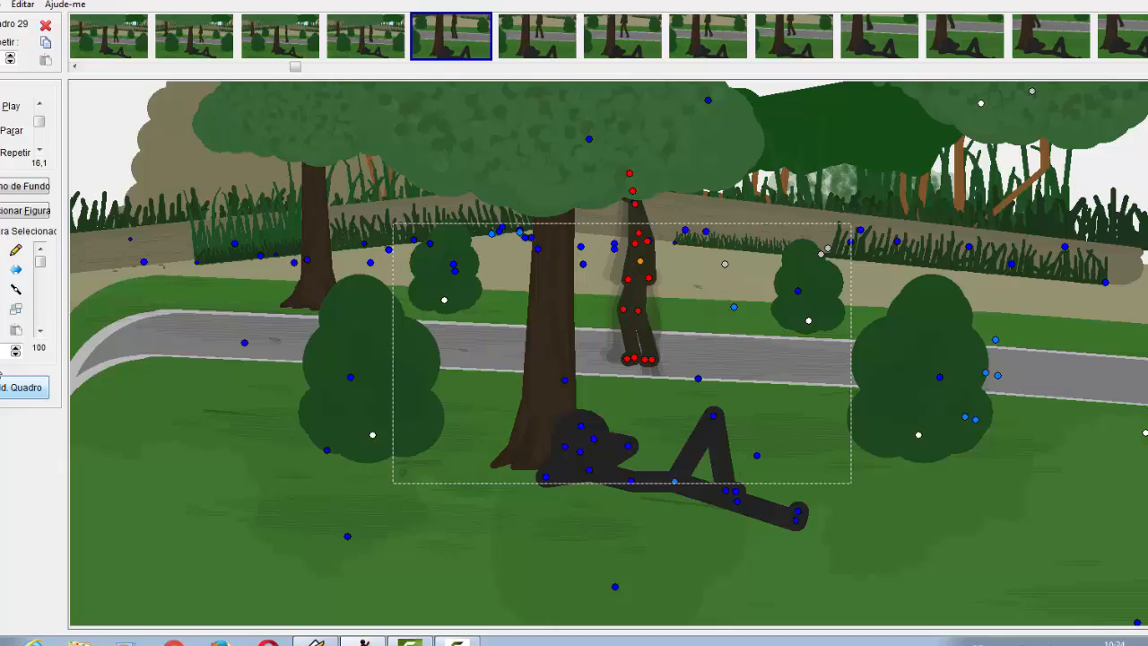
pyautogui.click(22, 392)
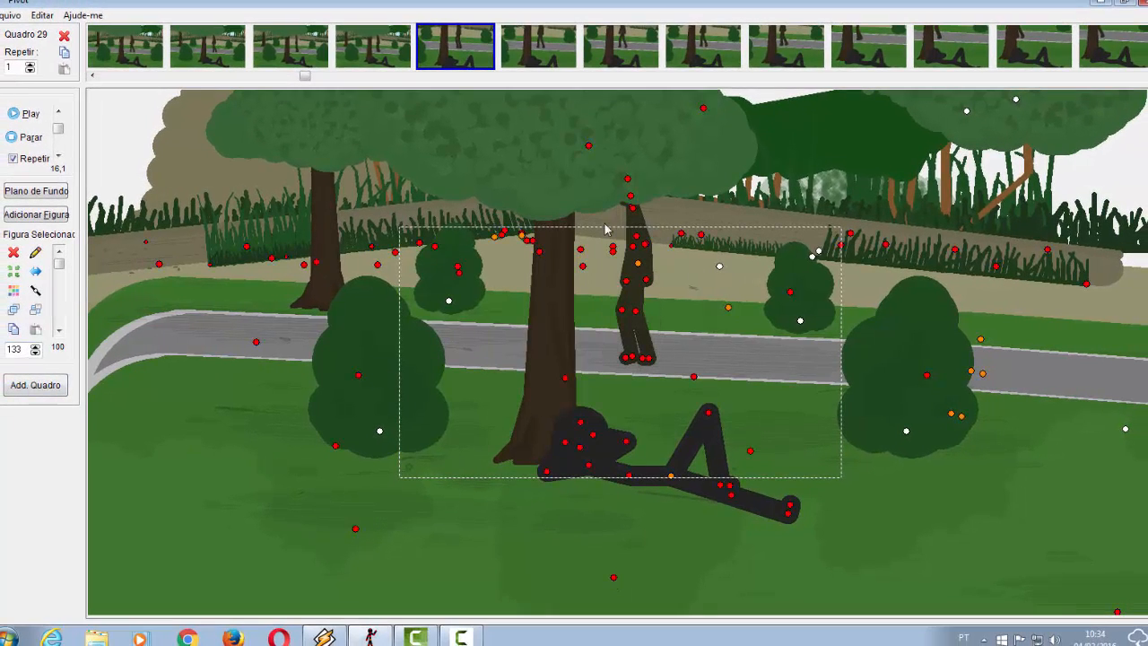
# - Try figure scale values of 200, 250 and 275 for all selected figures in frame 29
pyautogui.doubleClick(23, 350)
pyautogui.write('200')
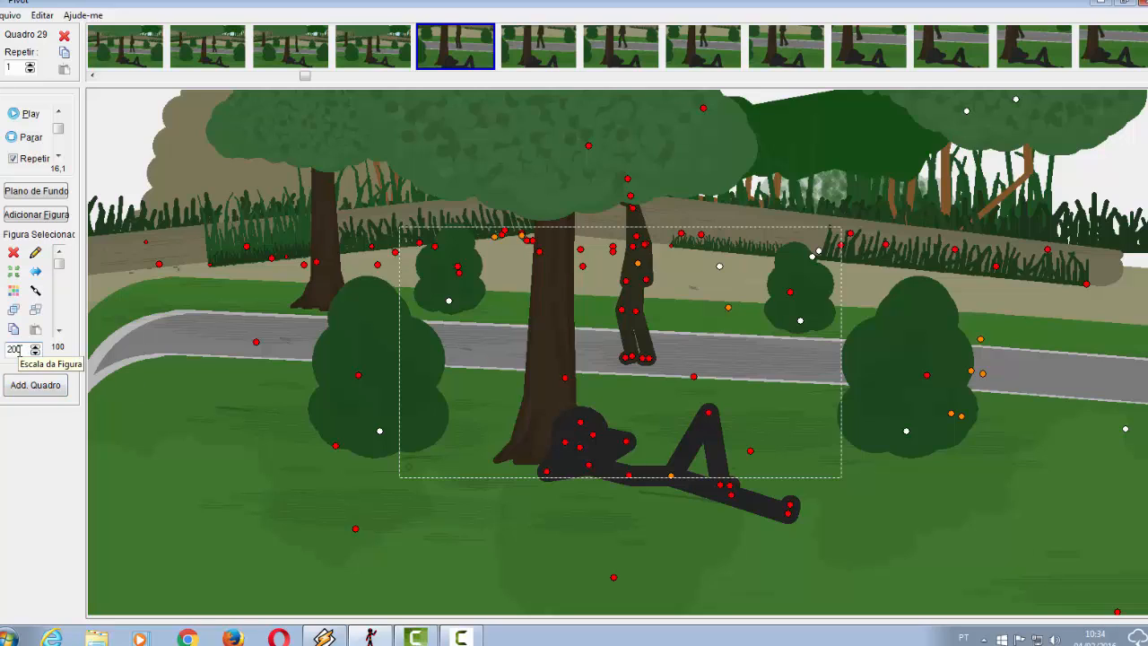
pyautogui.moveTo(23, 349); pyautogui.dragTo(2, 350)
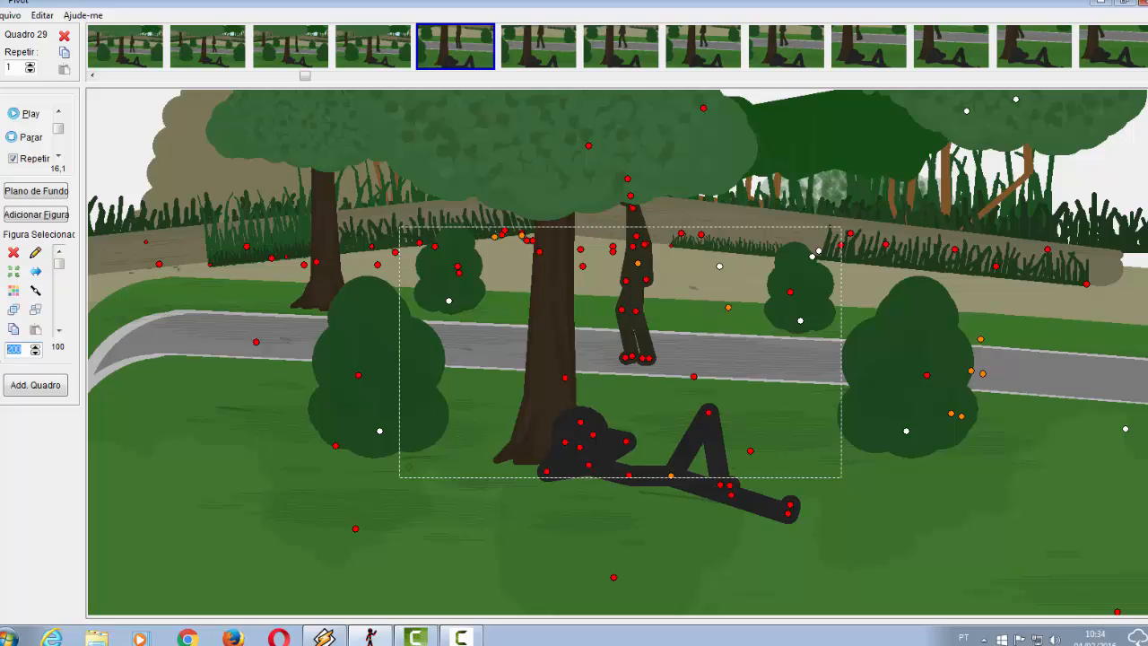
pyautogui.write('250')
pyautogui.press('BackSpace')
pyautogui.press('BackSpace')
pyautogui.write('75')
pyautogui.press('BackSpace')
# - Play the animation to examine the zoom and thought bubble, and select the foreground tree in frame 40
pyautogui.click(30, 114)
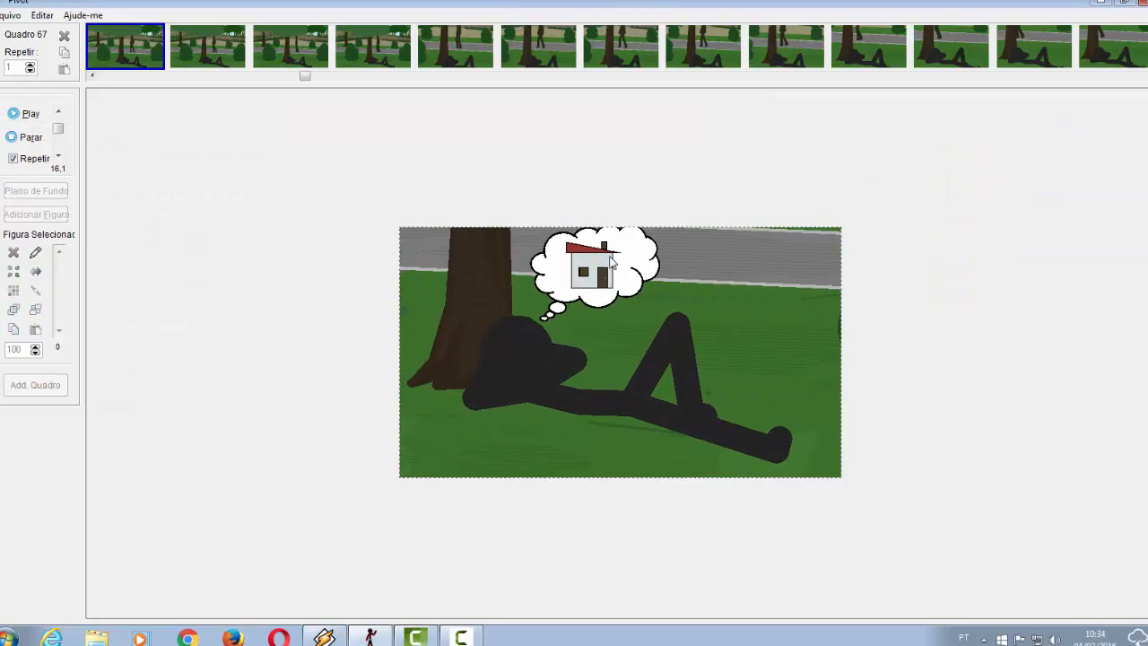
pyautogui.click(524, 381)
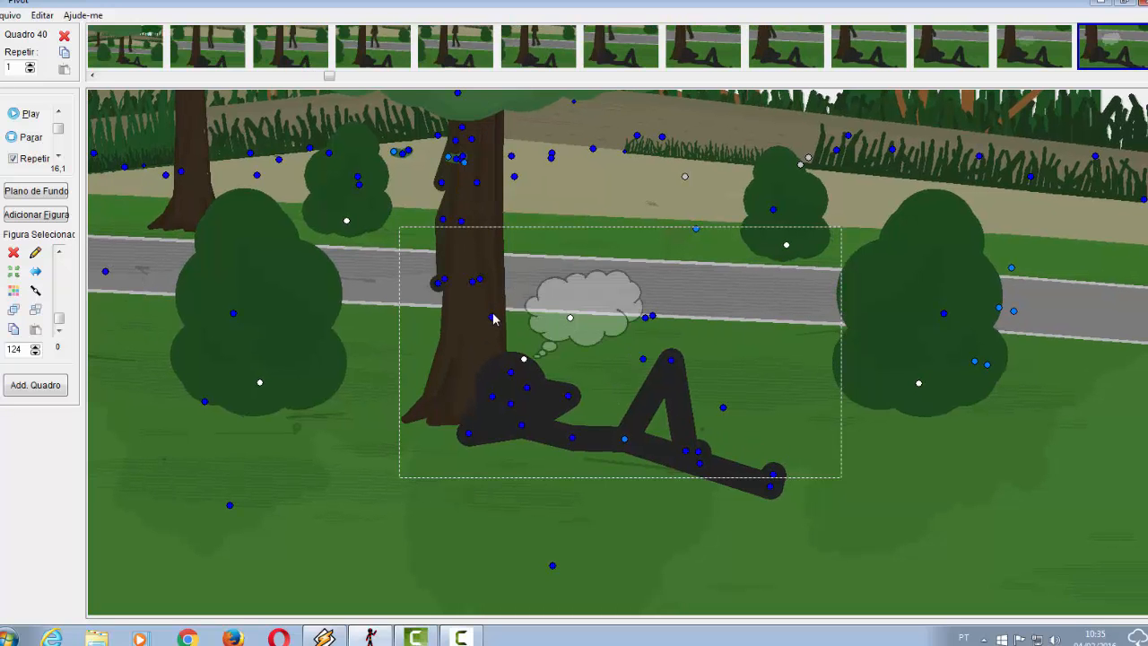
pyautogui.click(492, 318)
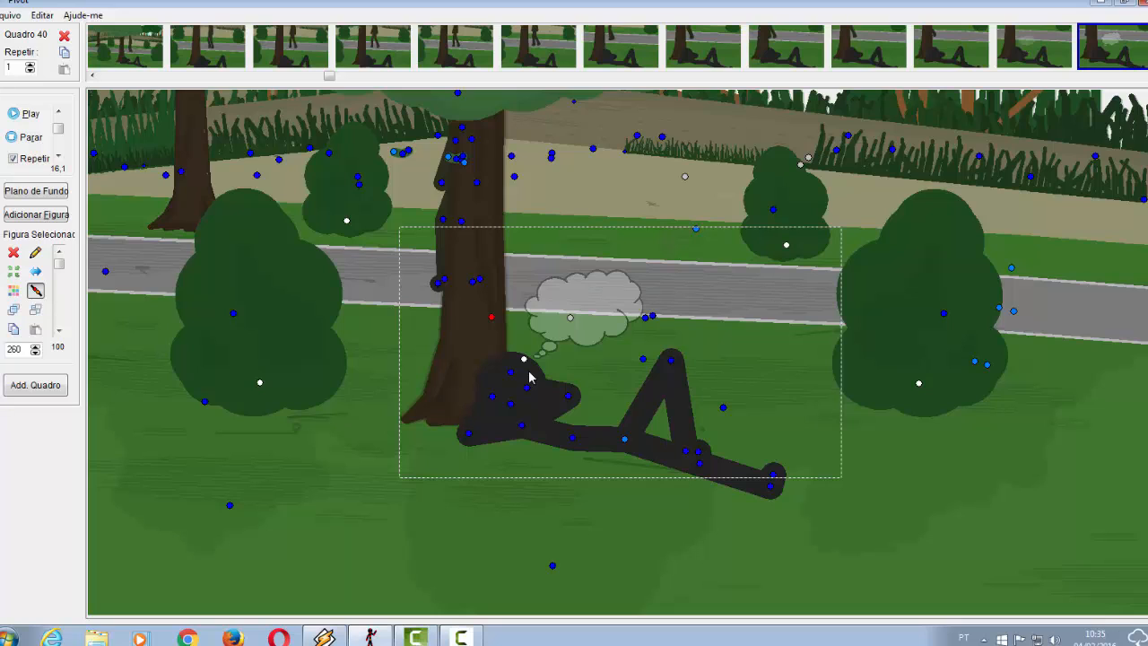
# - Select every figure in frame 40, and inspect the scene's position and scale in frames 42, 44 and 89
pyautogui.hotkey('ctrl', 'a')
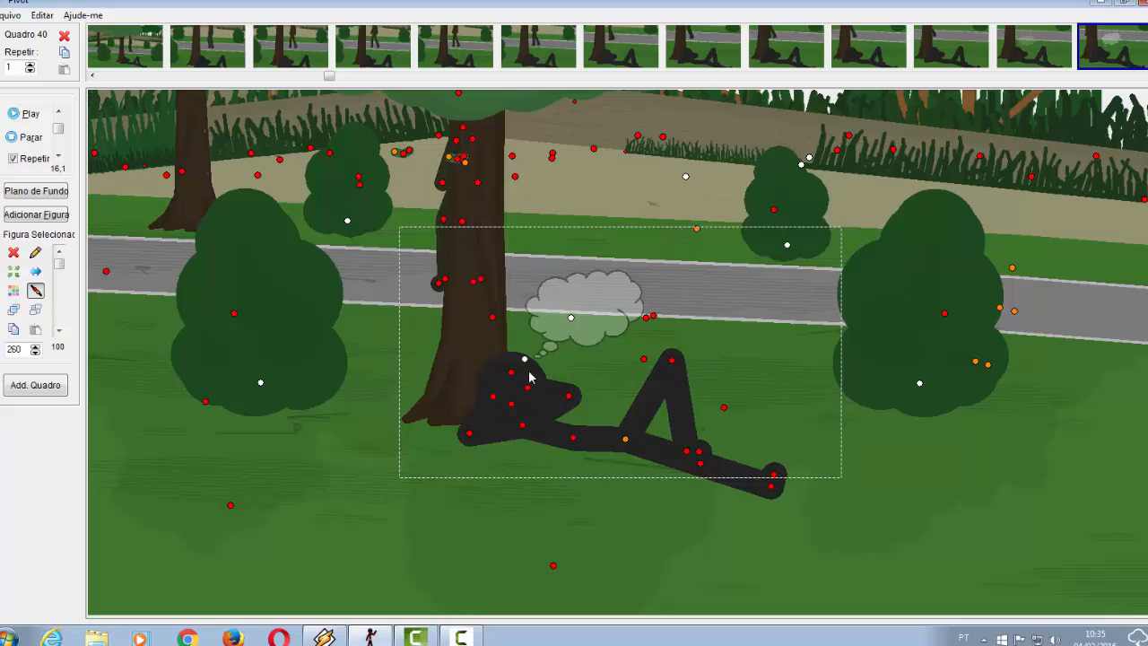
pyautogui.click(987, 193)
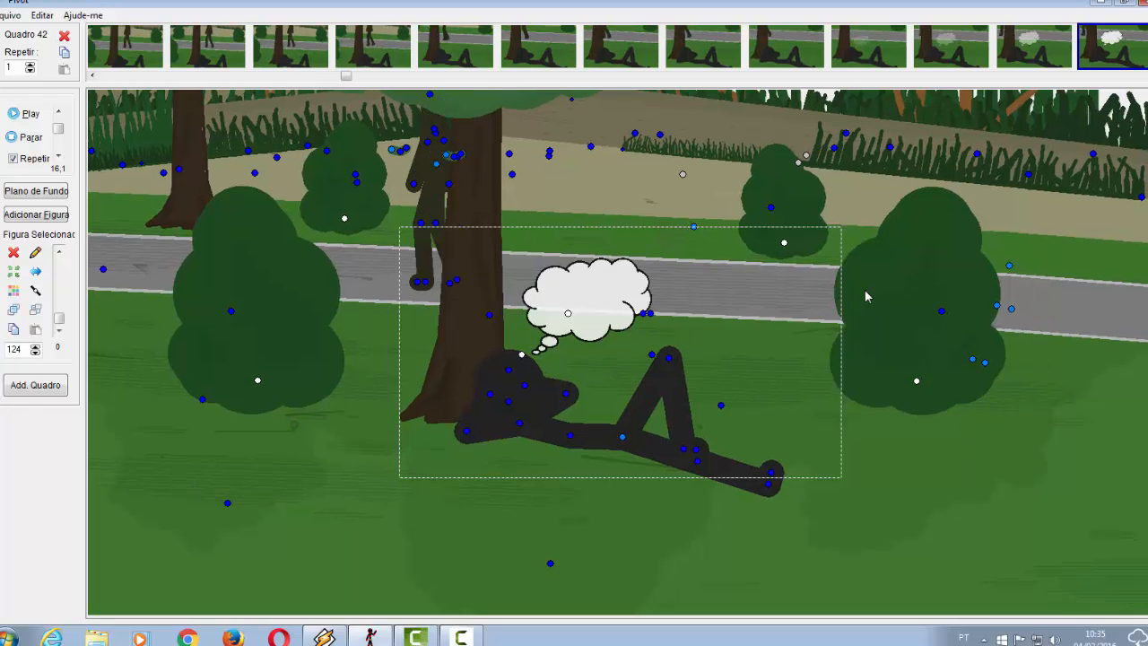
pyautogui.moveTo(606, 73); pyautogui.dragTo(778, 61)
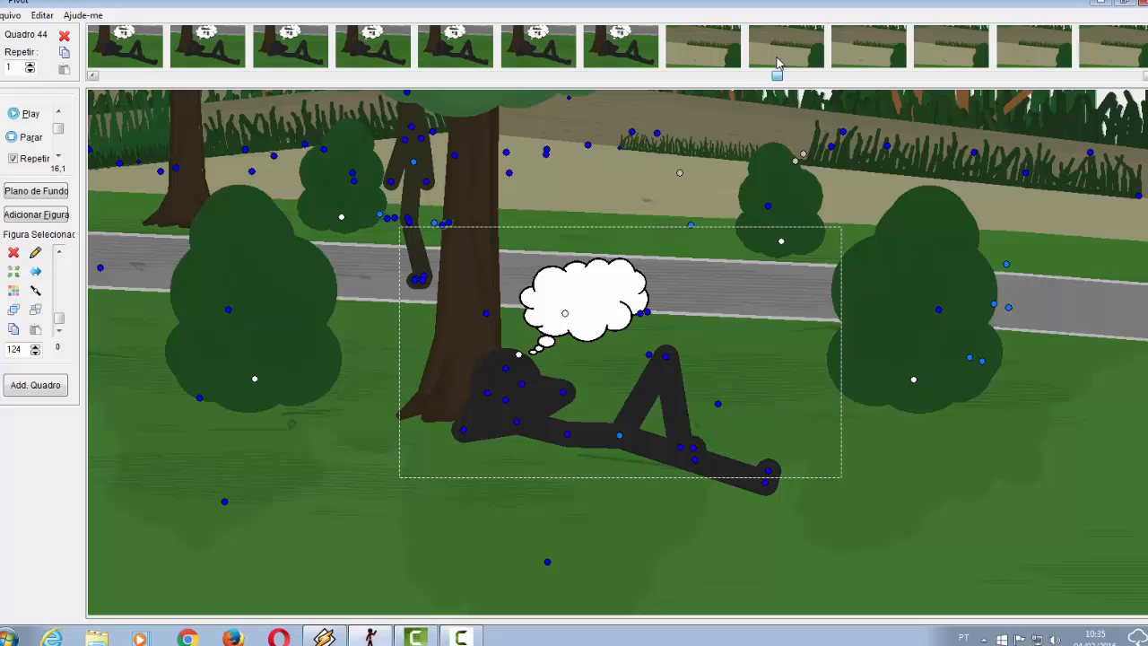
pyautogui.click(706, 36)
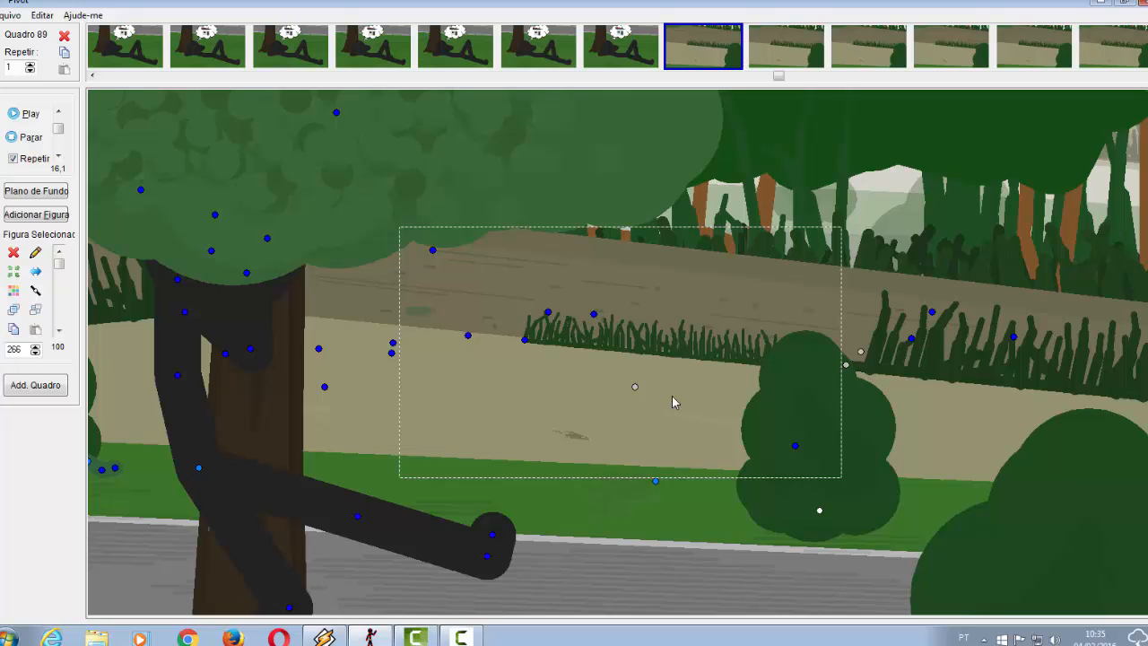
# - Play the lake scene animation and step through frames 1 to 6 to examine how the figures are positioned
pyautogui.click(24, 115)
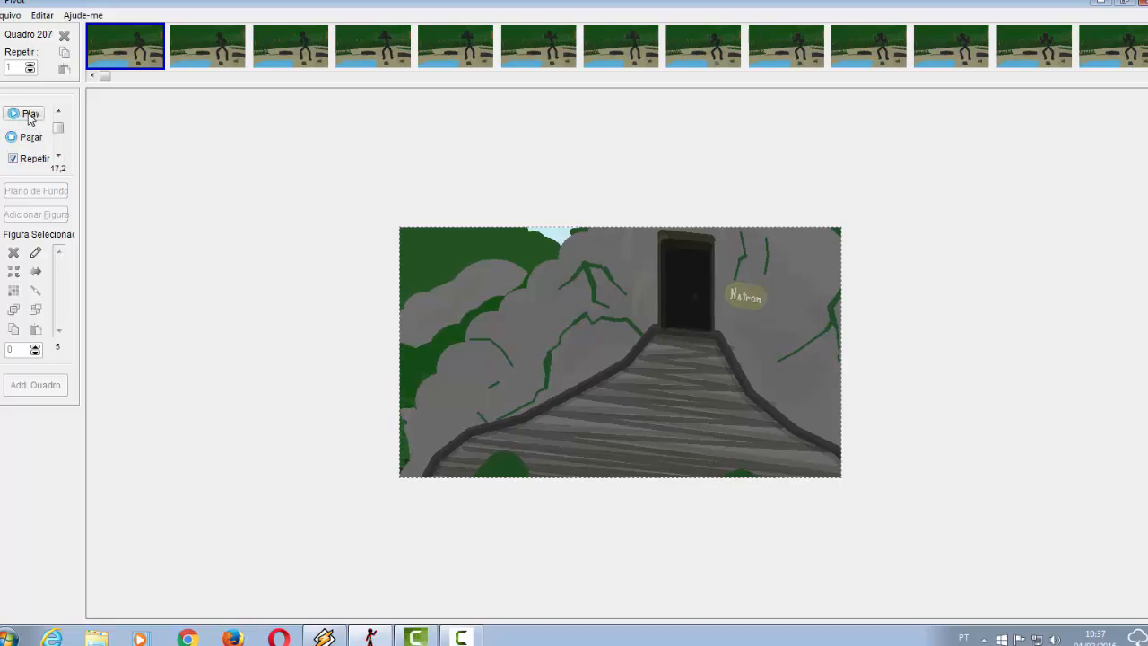
pyautogui.click(117, 39)
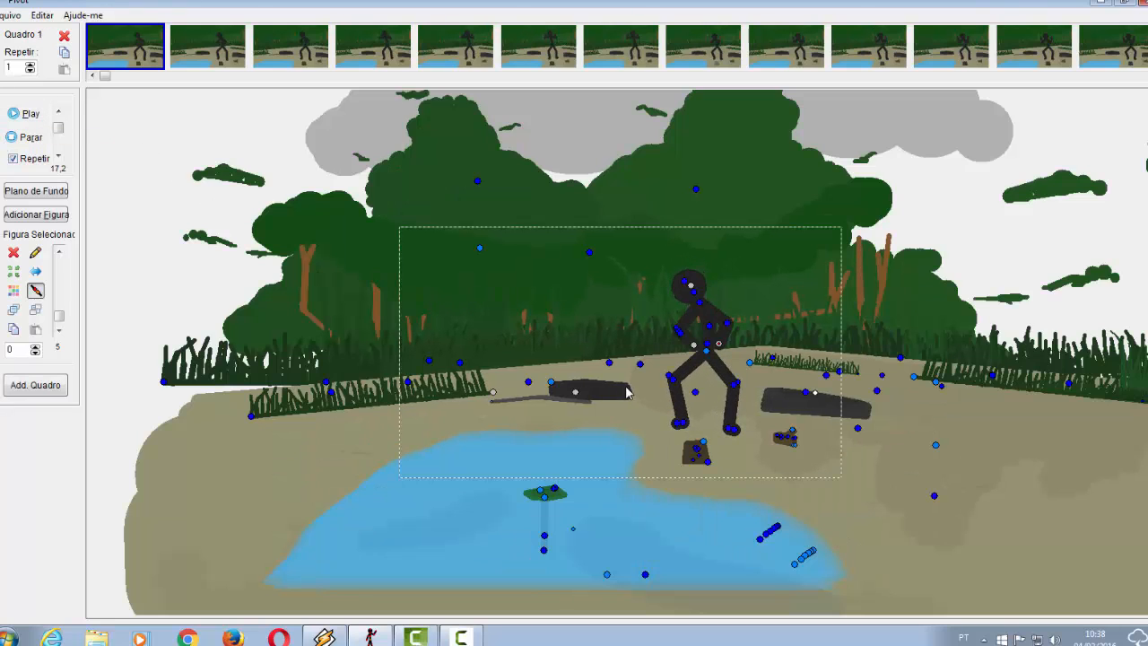
pyautogui.press('Right')
pyautogui.press('Right')
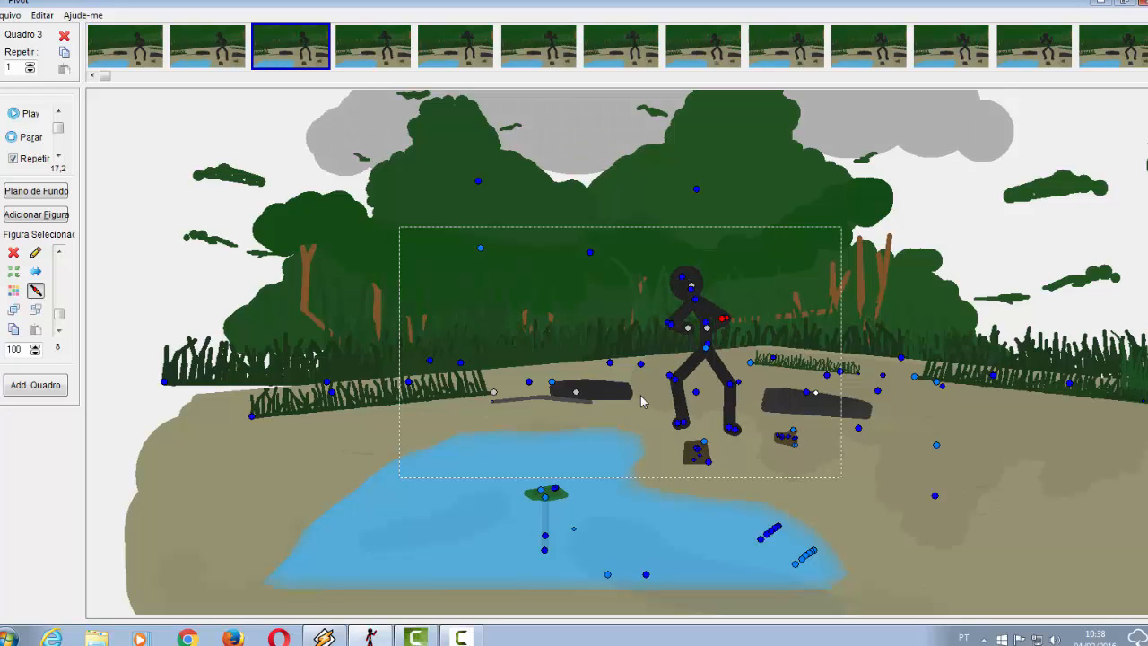
pyautogui.press('Right')
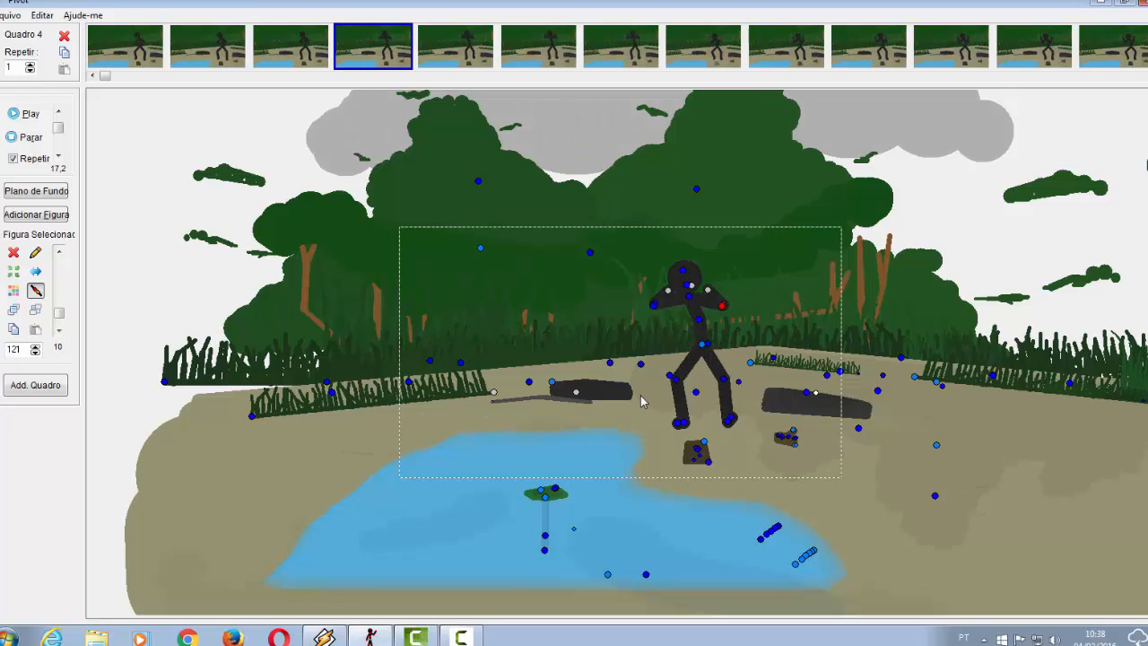
pyautogui.press('Right')
pyautogui.press('Right')
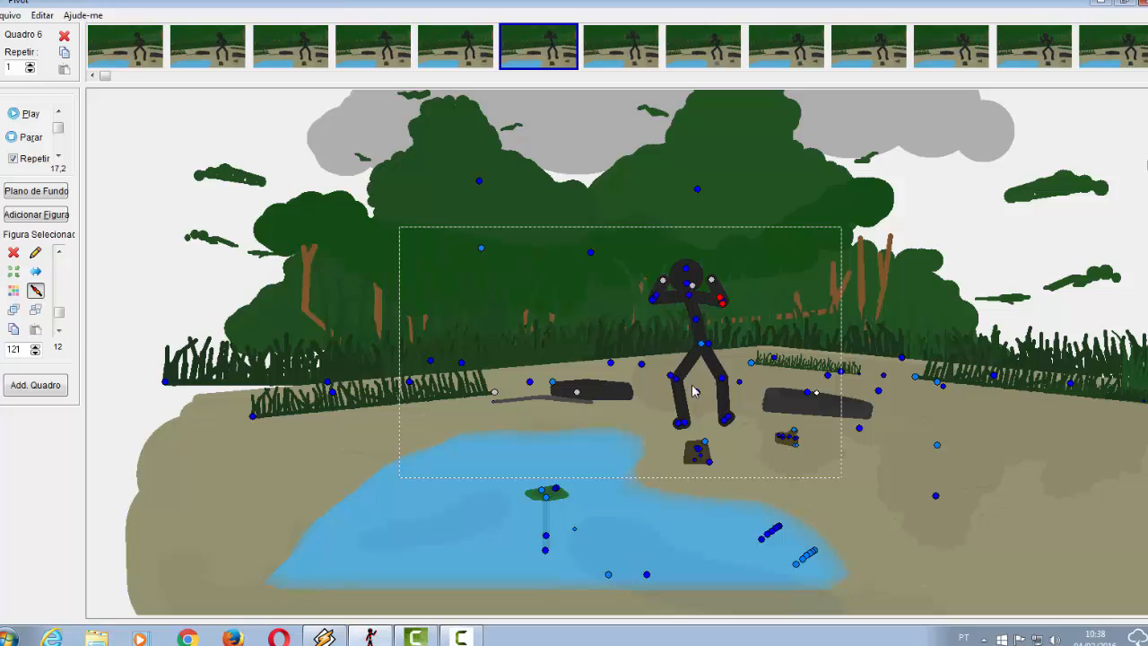
# - Replay the lake scene, compare the figures' positions and scale in frames 191 and 185, and play and stop the animation once more
pyautogui.click(34, 115)
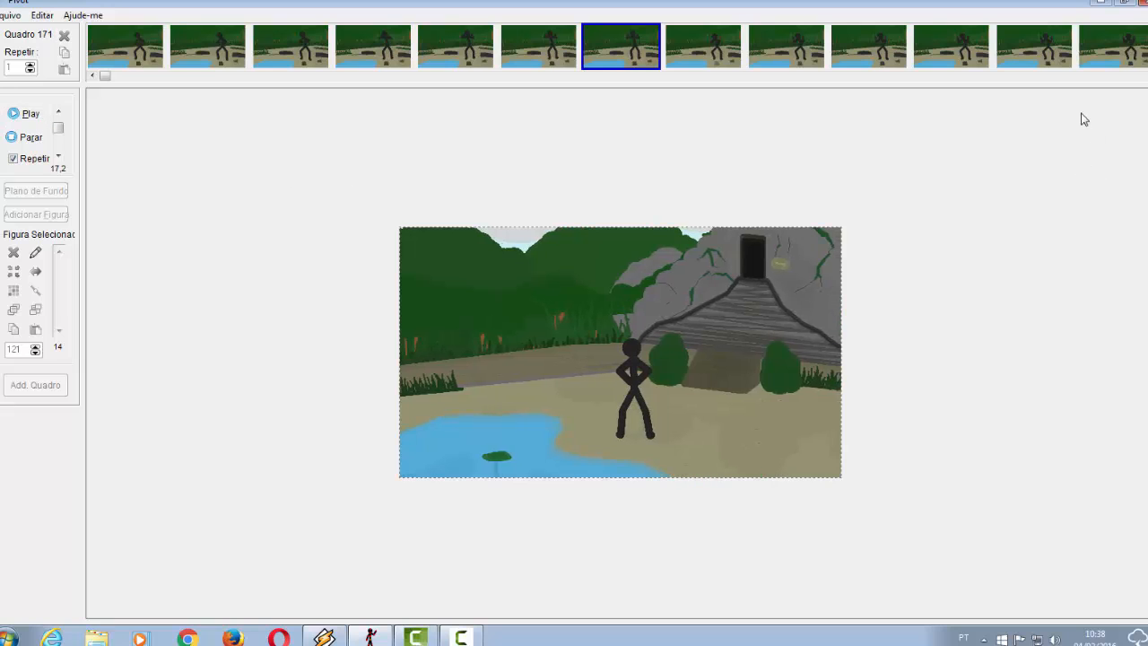
pyautogui.moveTo(105, 78); pyautogui.dragTo(1017, 71)
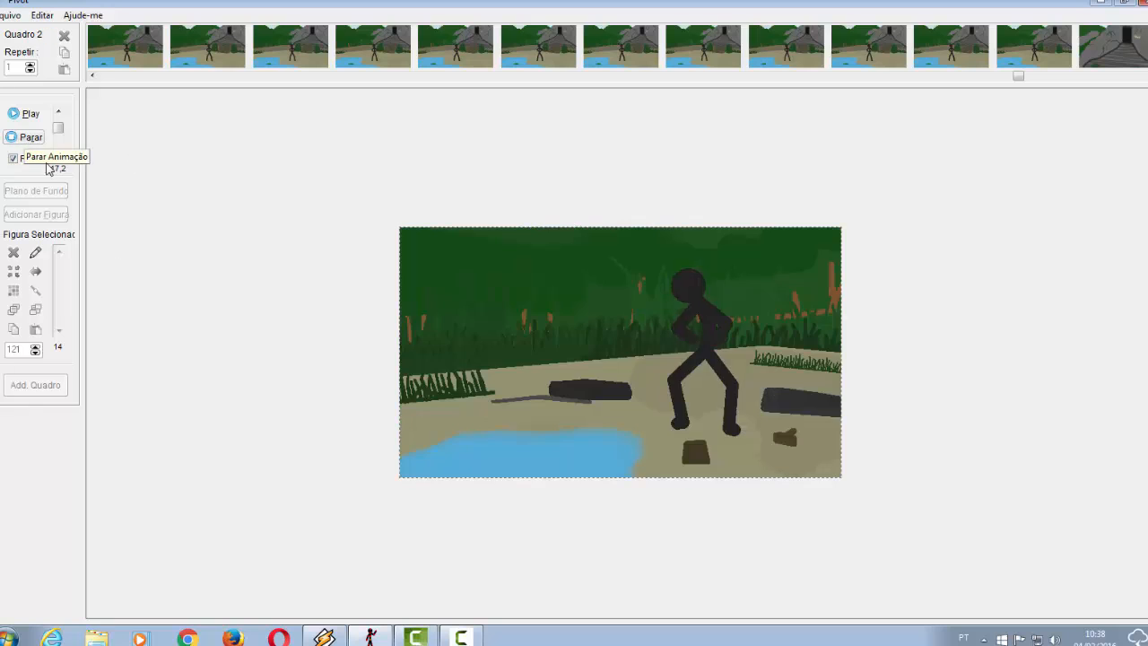
pyautogui.moveTo(1019, 76); pyautogui.dragTo(1049, 77)
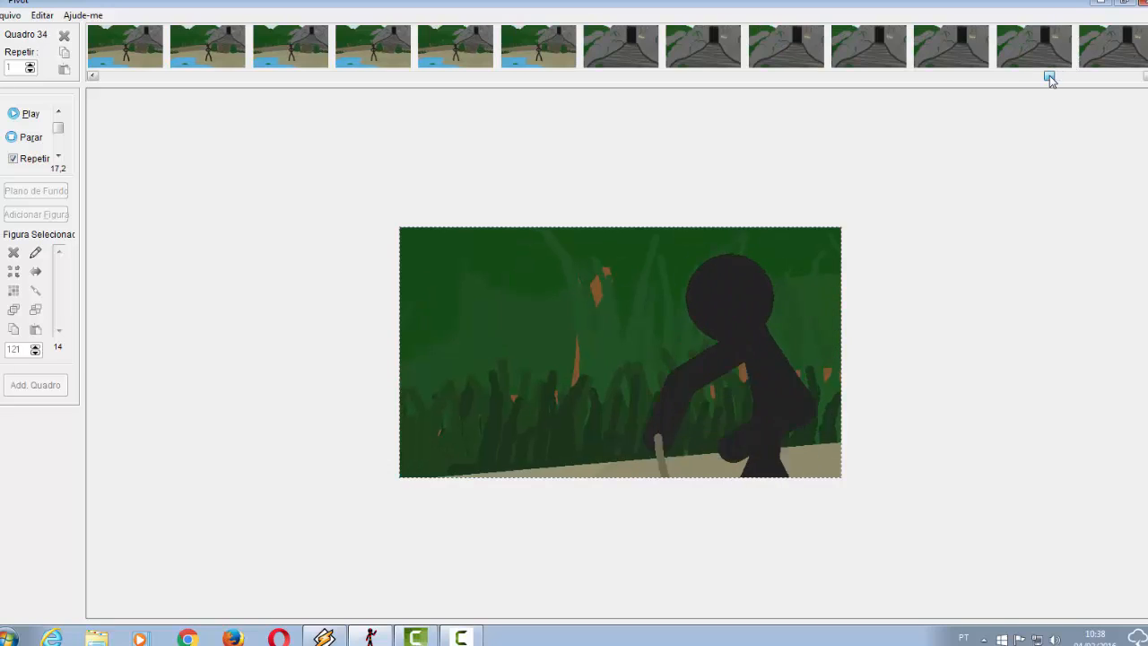
pyautogui.click(608, 62)
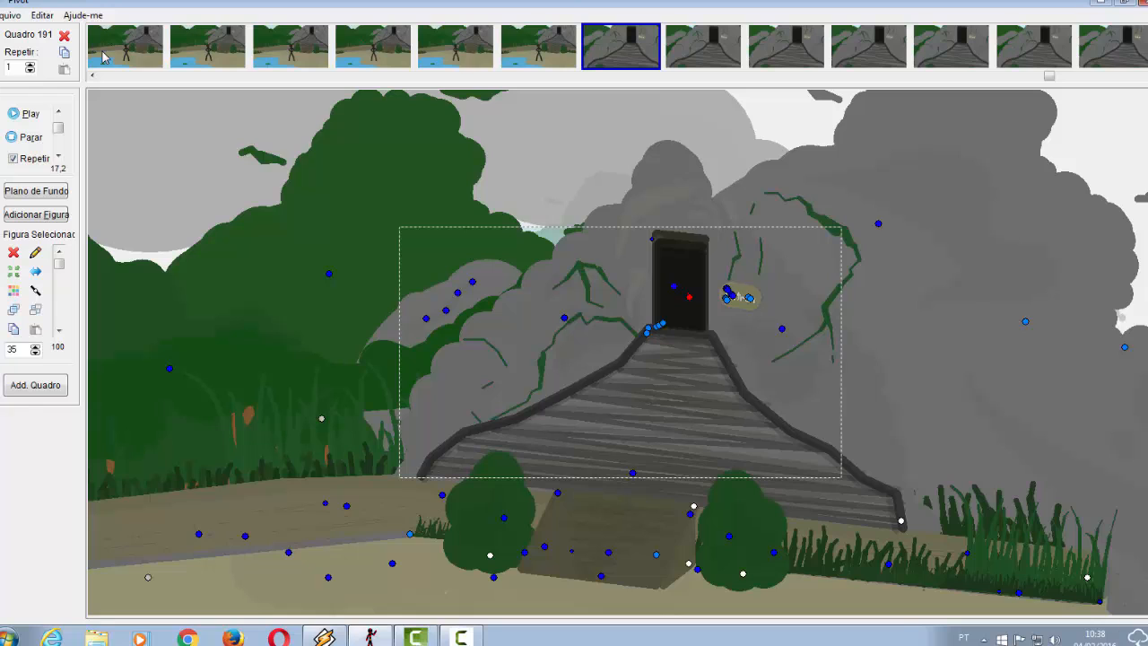
pyautogui.click(103, 57)
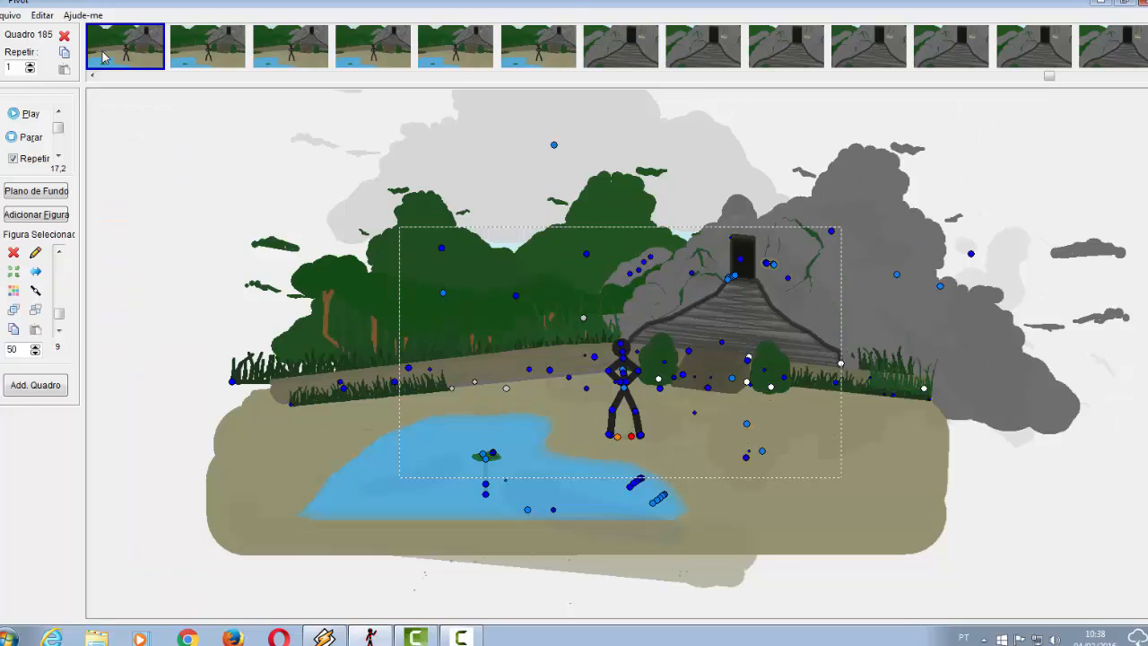
pyautogui.click(12, 114)
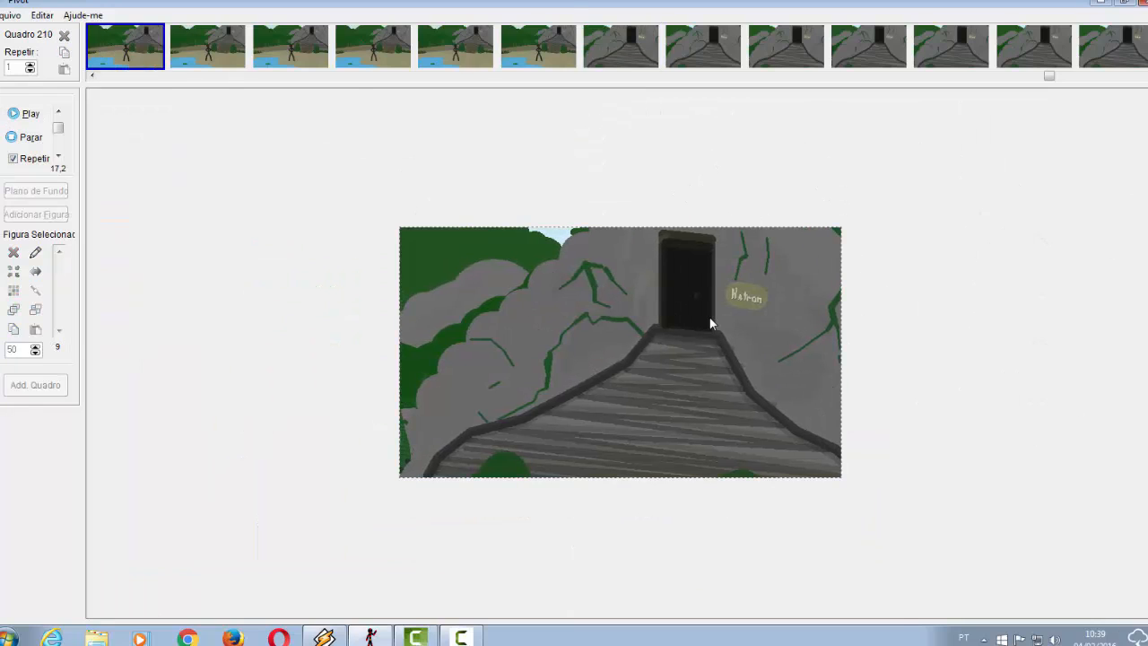
pyautogui.click(27, 136)
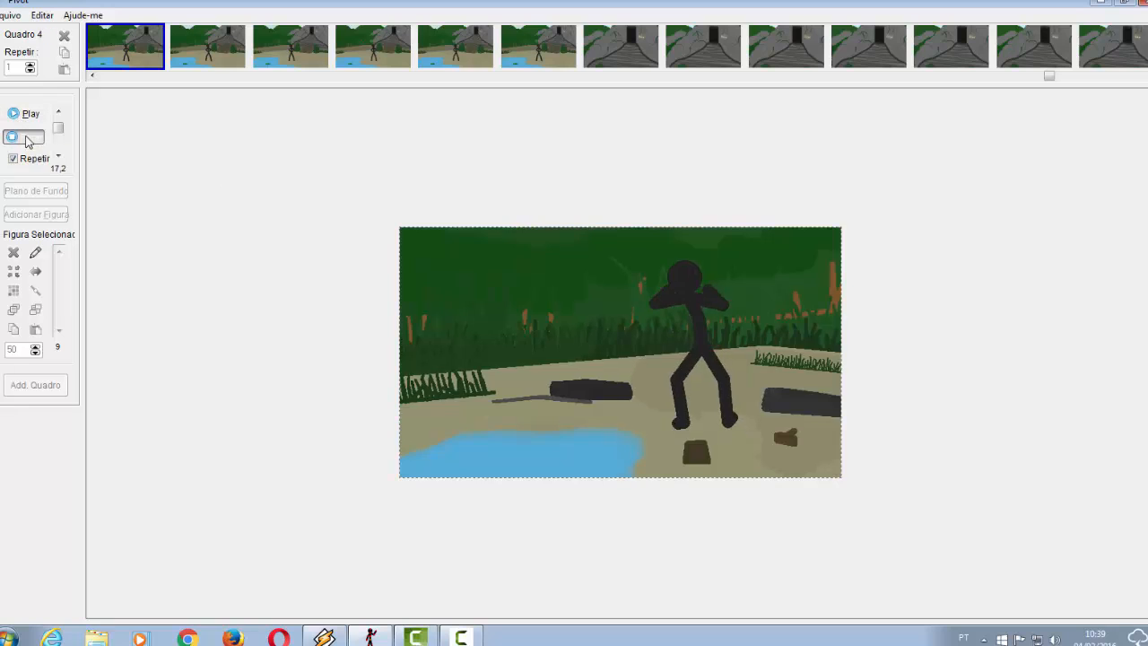
pyautogui.click(27, 138)
# - Open the animation 3 - Attack cop.piv from the 3 - Attack folder
pyautogui.click(10, 15)
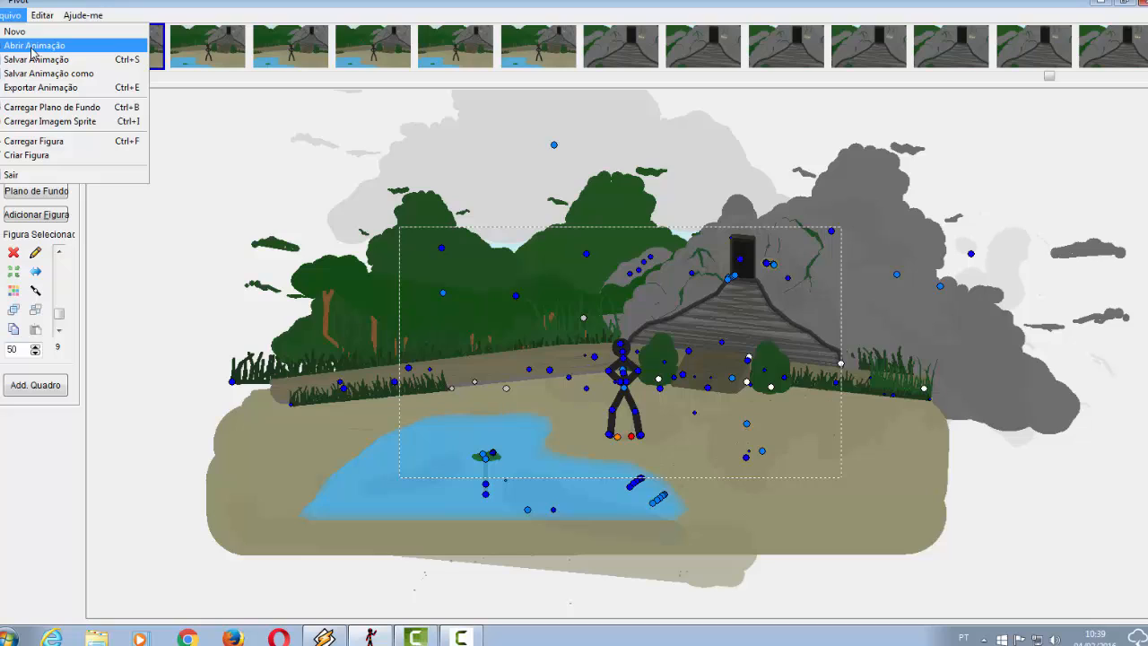
pyautogui.click(32, 46)
pyautogui.press('BackSpace')
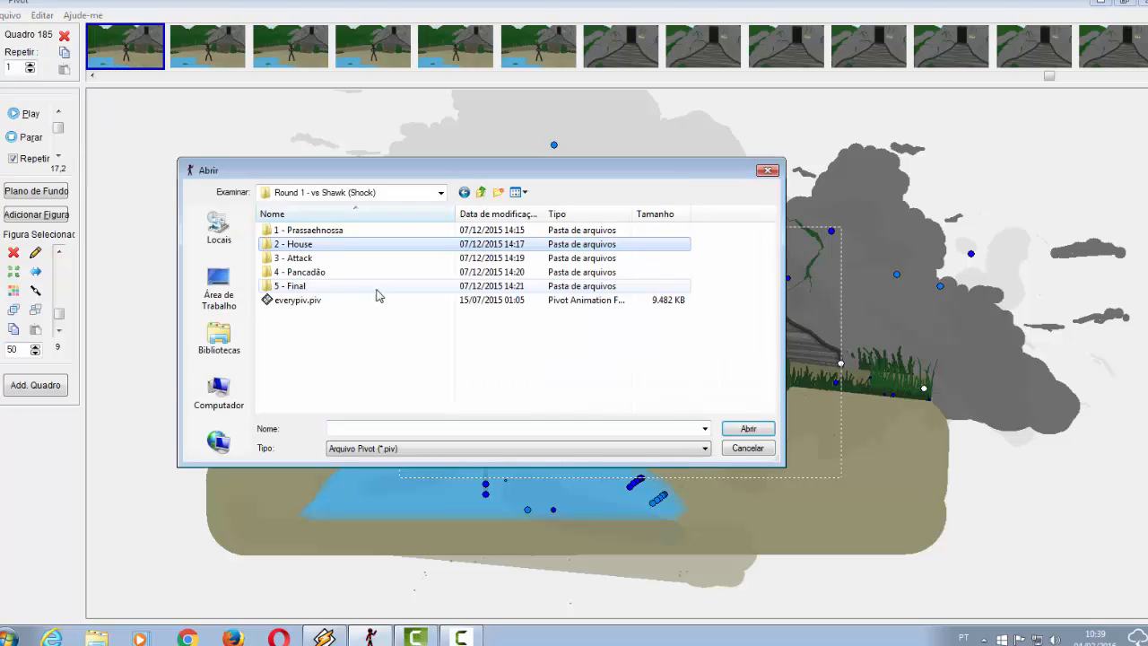
pyautogui.click(339, 261)
pyautogui.doubleClick(339, 261)
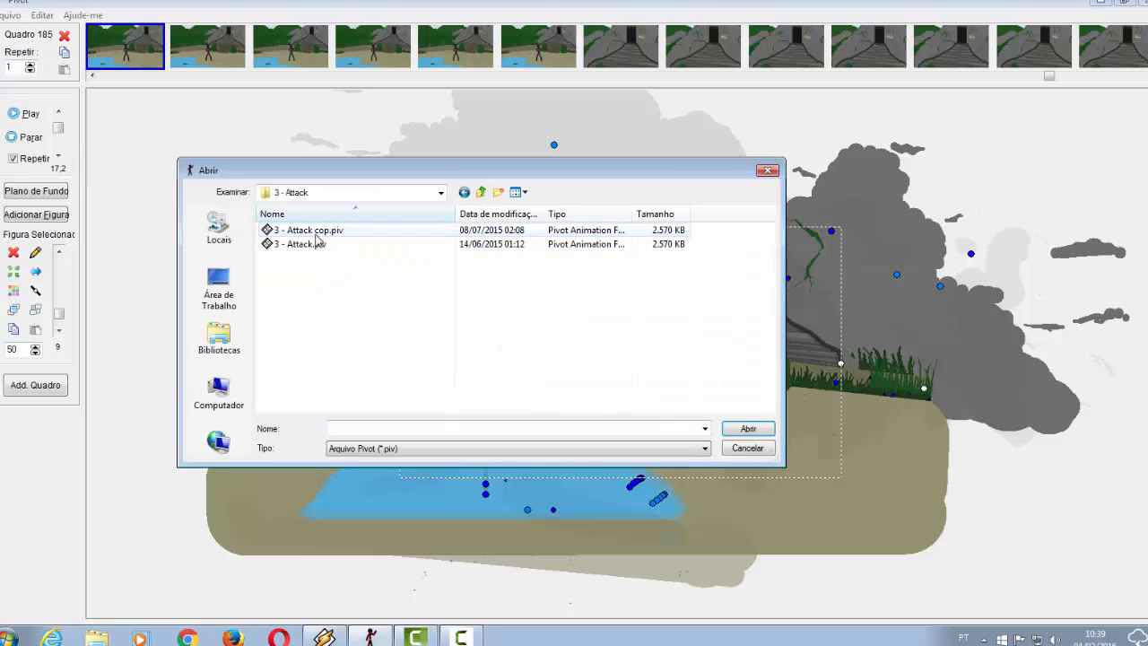
pyautogui.click(314, 231)
pyautogui.click(749, 428)
pyautogui.click(649, 368)
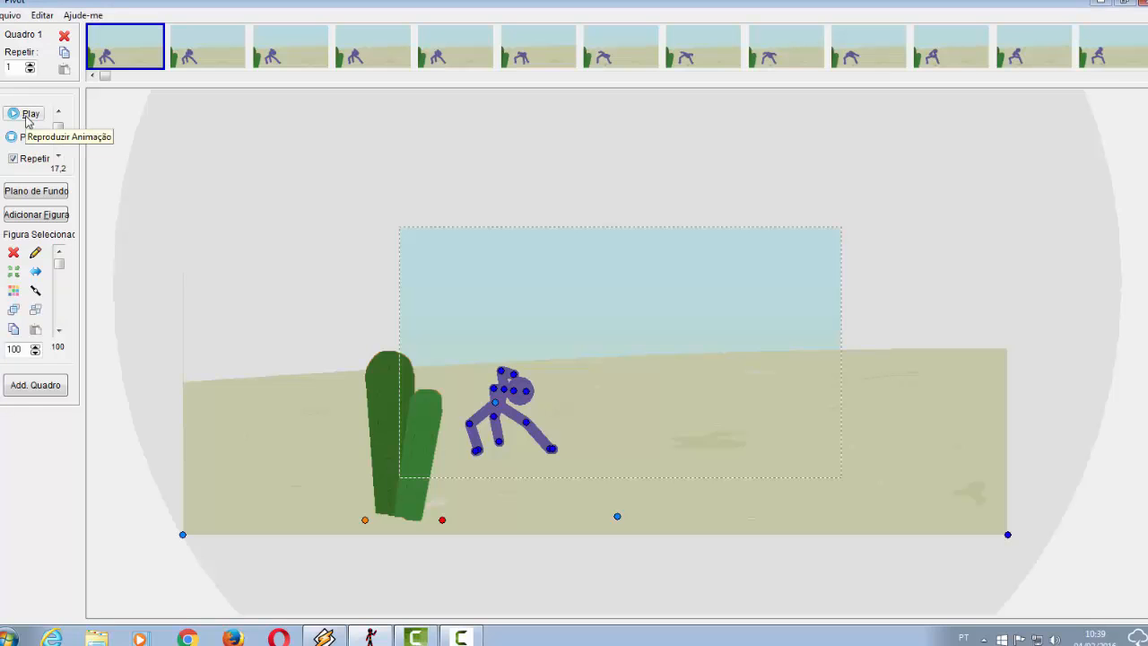
# - Play the desert attack animation repeatedly from frame 1 to examine the camera movement around the purple stick figure
pyautogui.click(27, 116)
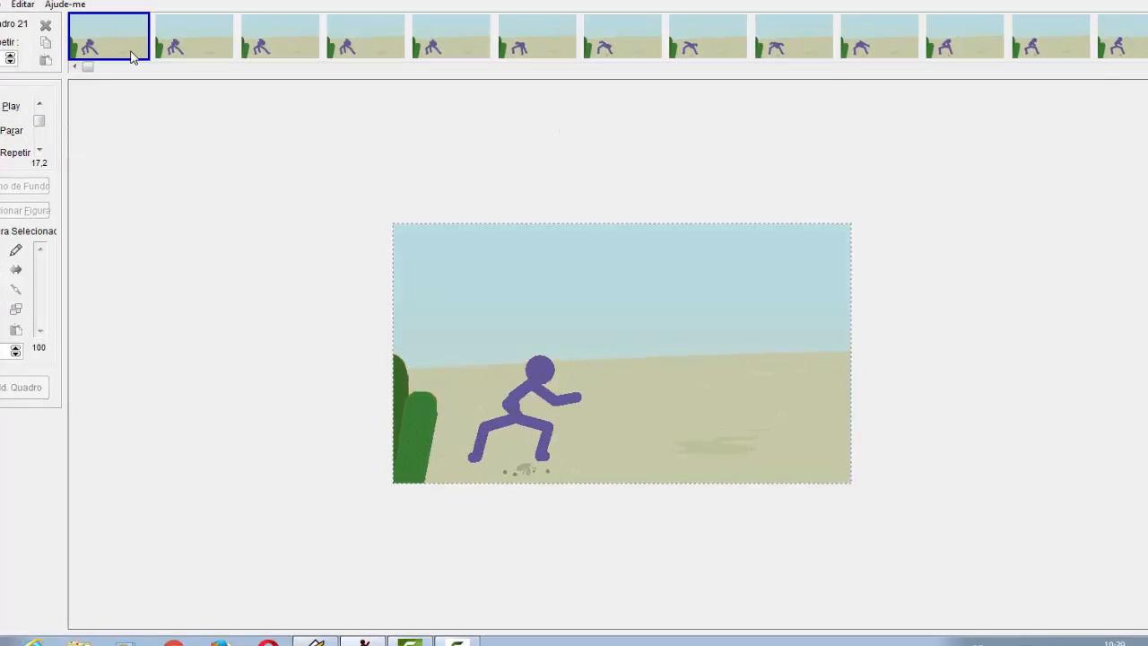
pyautogui.click(129, 50)
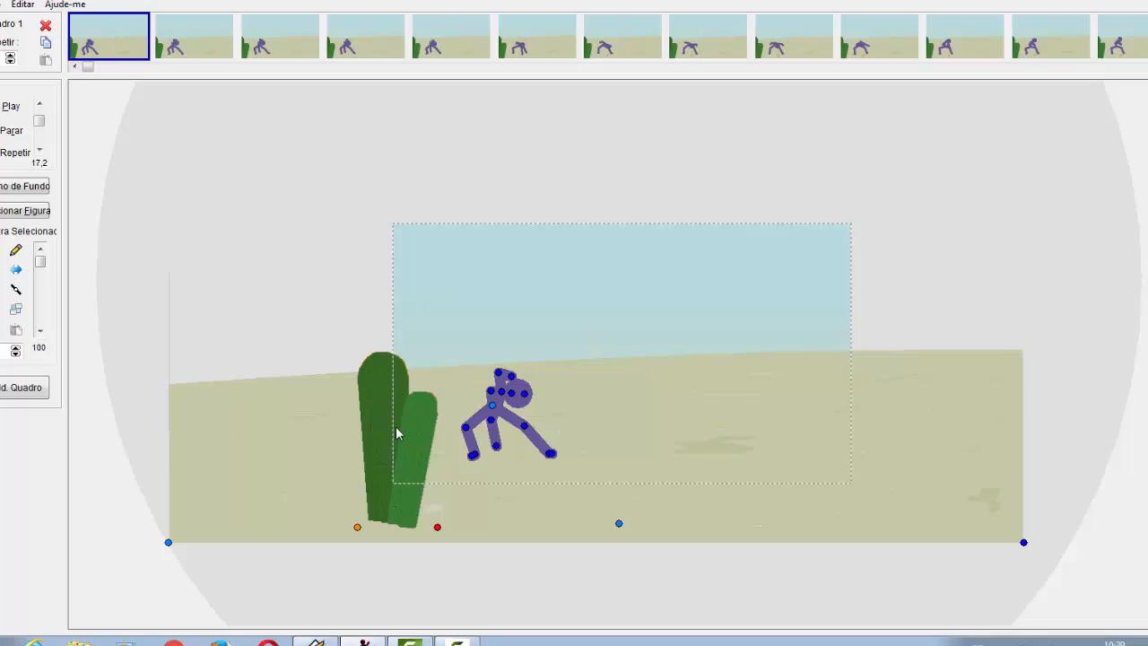
pyautogui.click(10, 108)
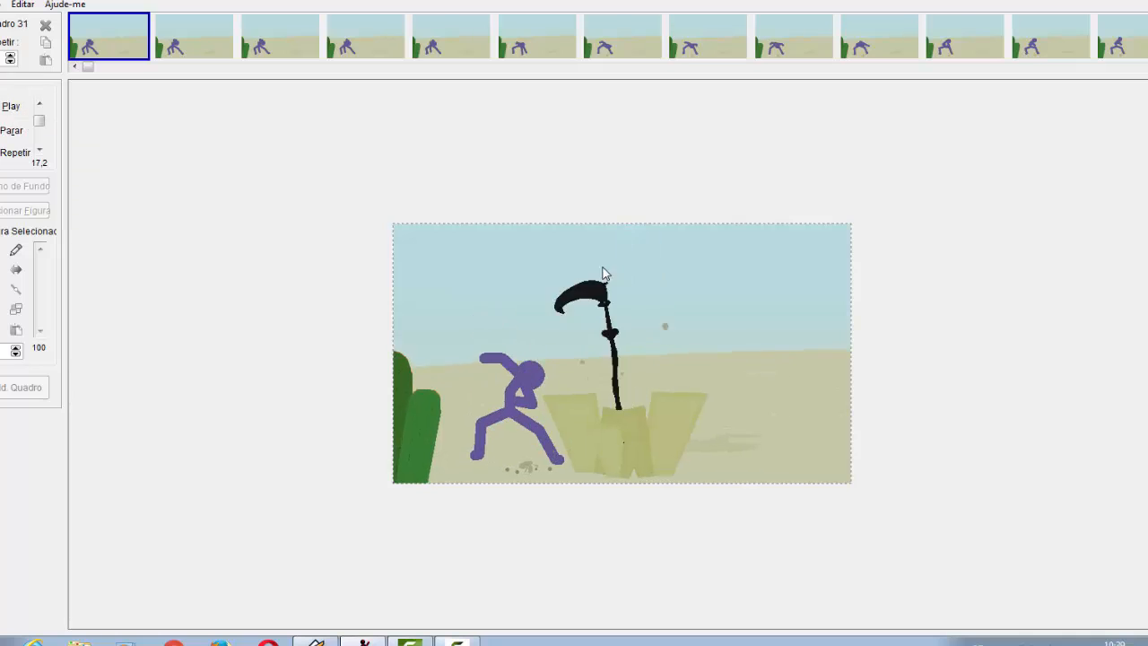
pyautogui.click(16, 107)
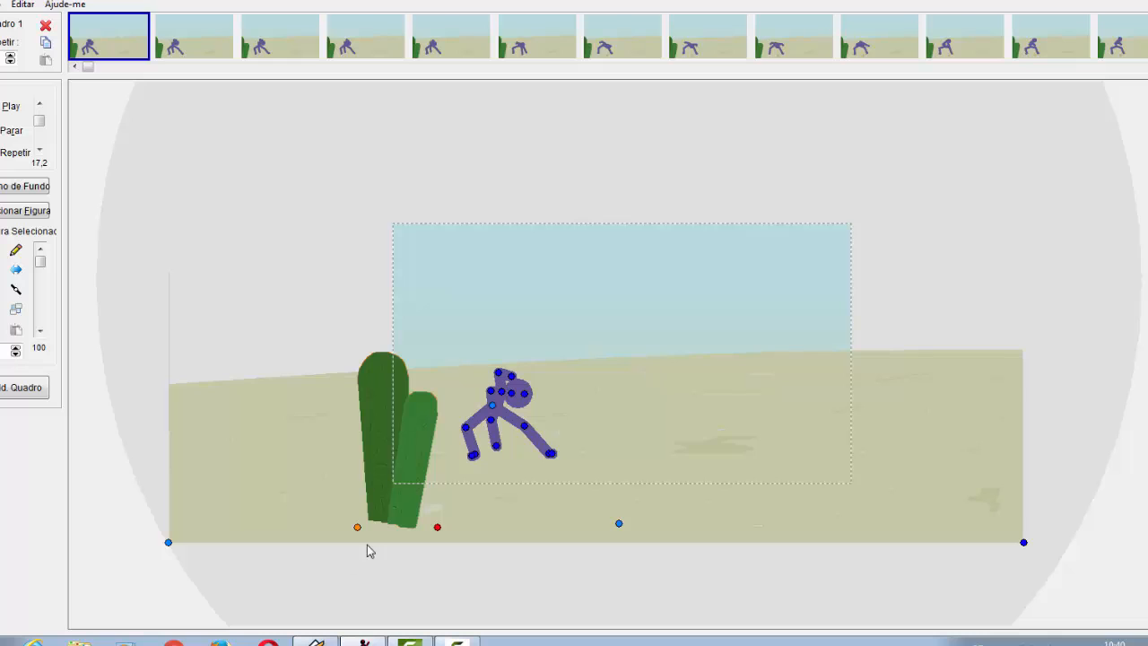
# - Try deleting the cactus from frame 1 and playing the animation, and reload frame 1 to discard the deletion
pyautogui.click(1, 250)
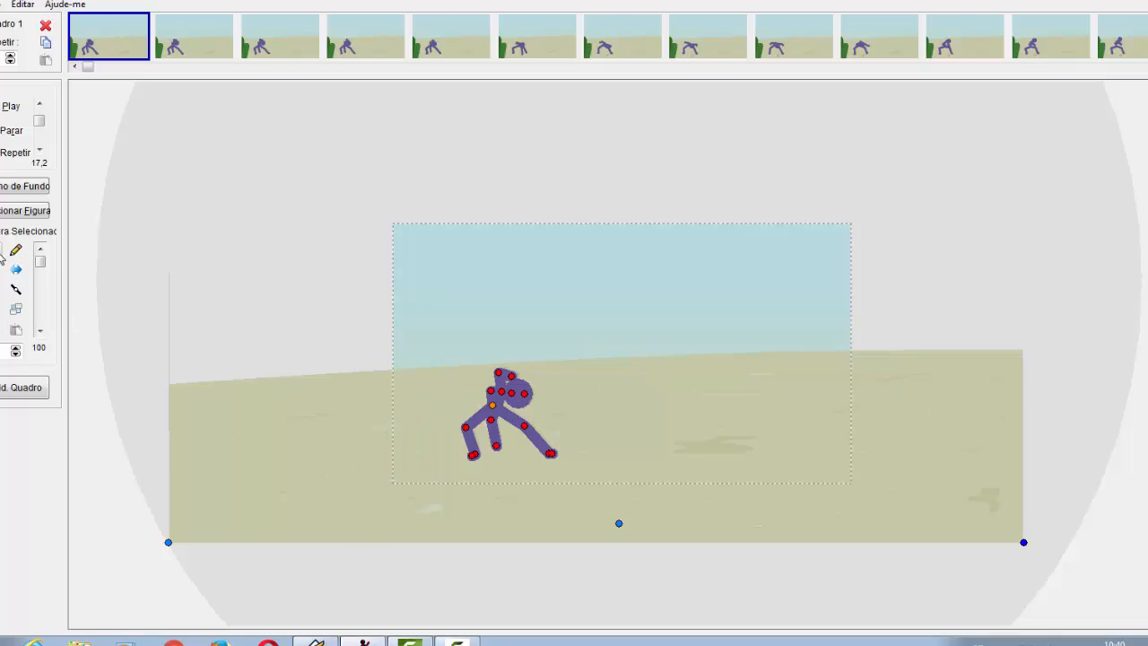
pyautogui.click(12, 107)
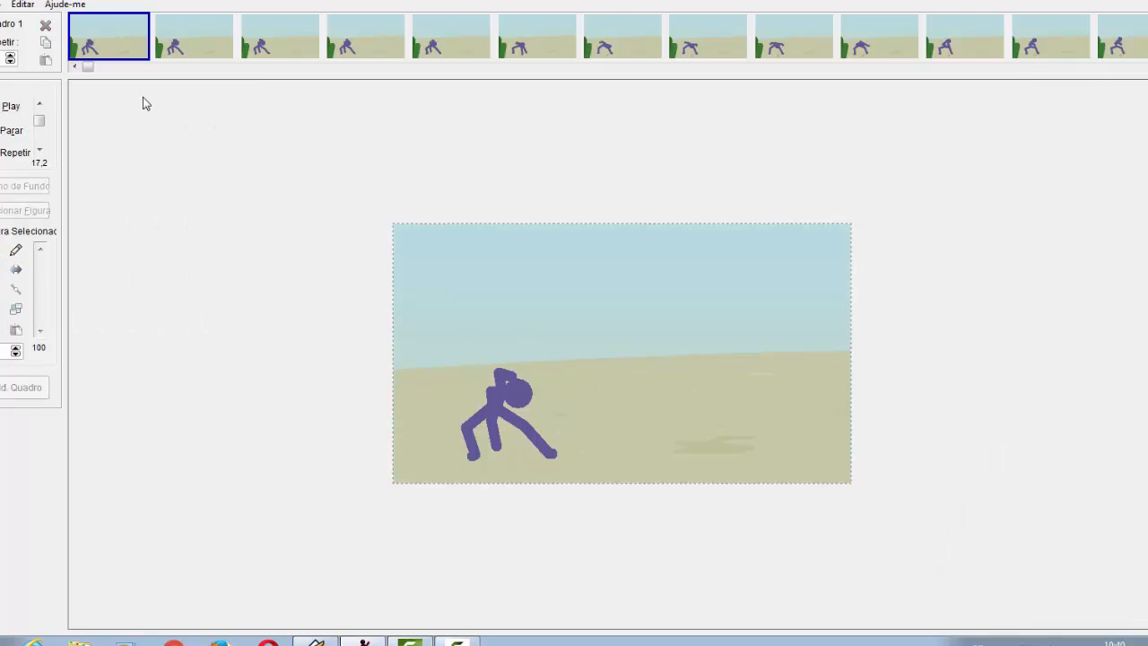
pyautogui.click(110, 32)
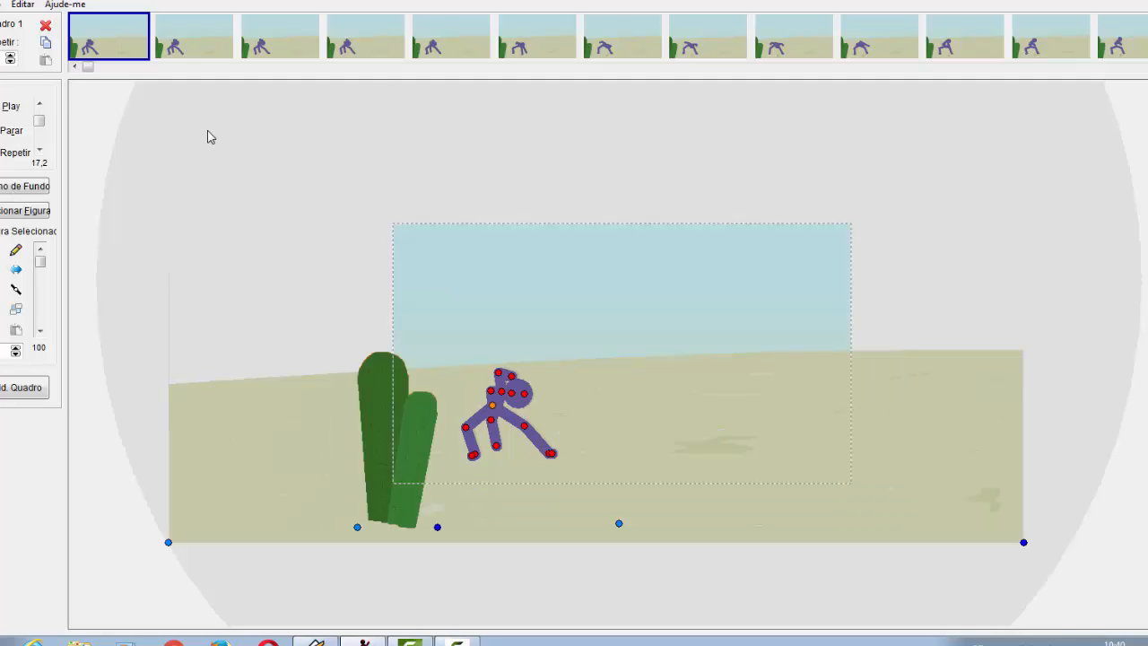
# - Compare frames 2 and 1, and try shifting all figures in frame 1 together slightly left and down
pyautogui.click(188, 51)
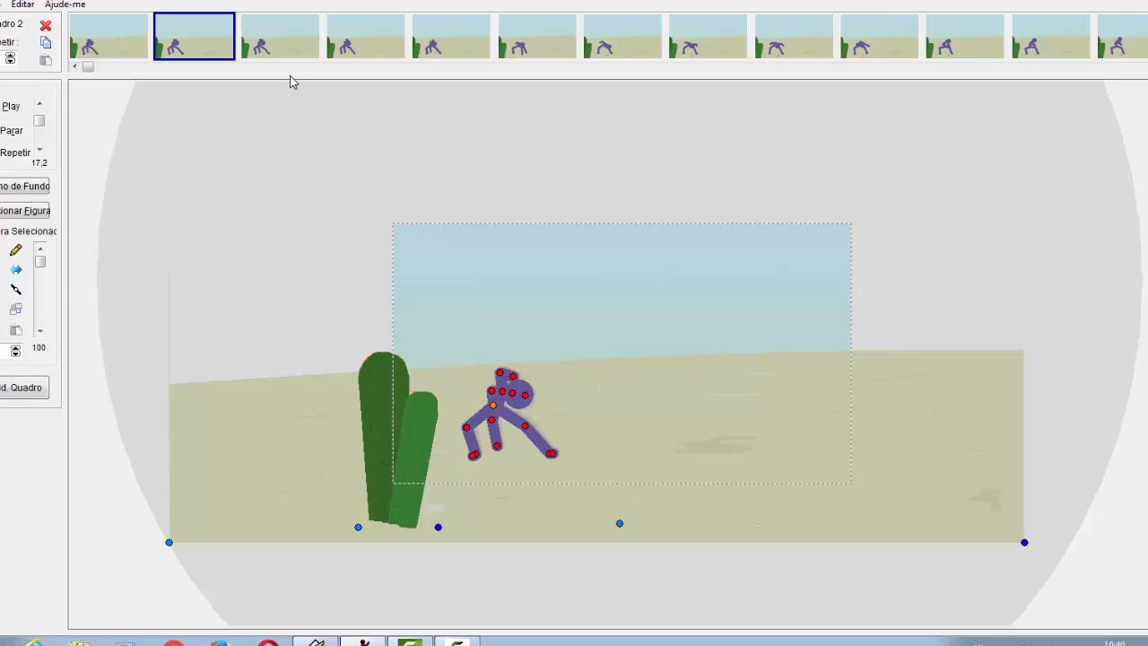
pyautogui.click(137, 33)
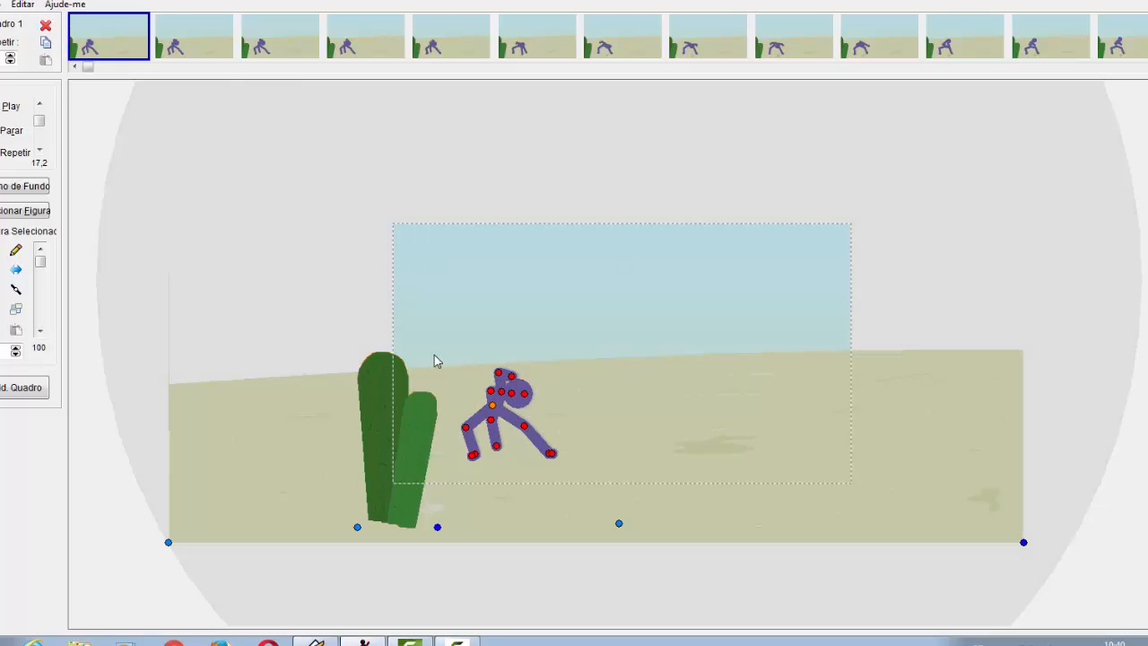
pyautogui.click(494, 408)
pyautogui.moveTo(491, 407); pyautogui.dragTo(484, 408)
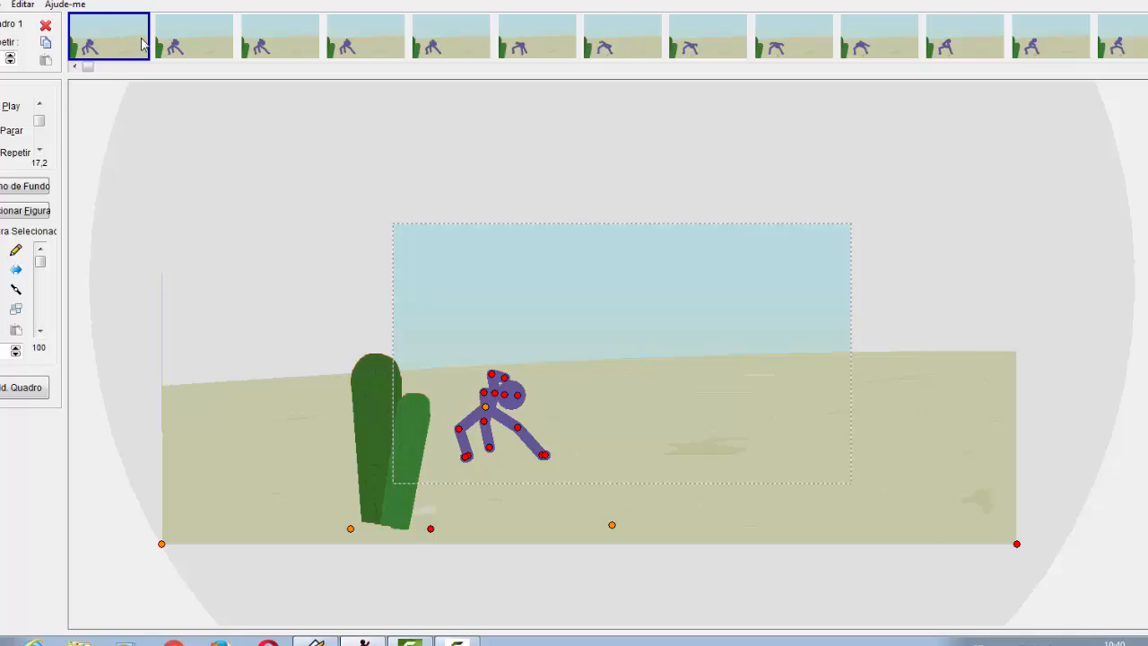
# - Step through frames 2 to 10 to examine how the whole desert scene shifts from frame to frame
pyautogui.click(191, 48)
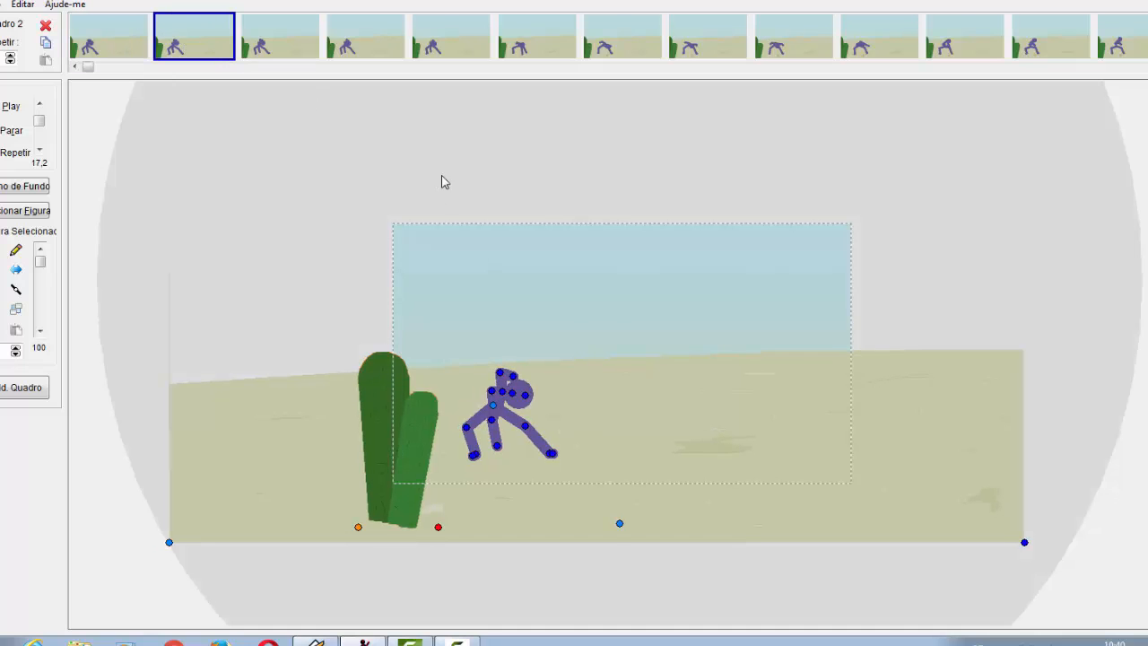
pyautogui.press('Right')
pyautogui.click(381, 38)
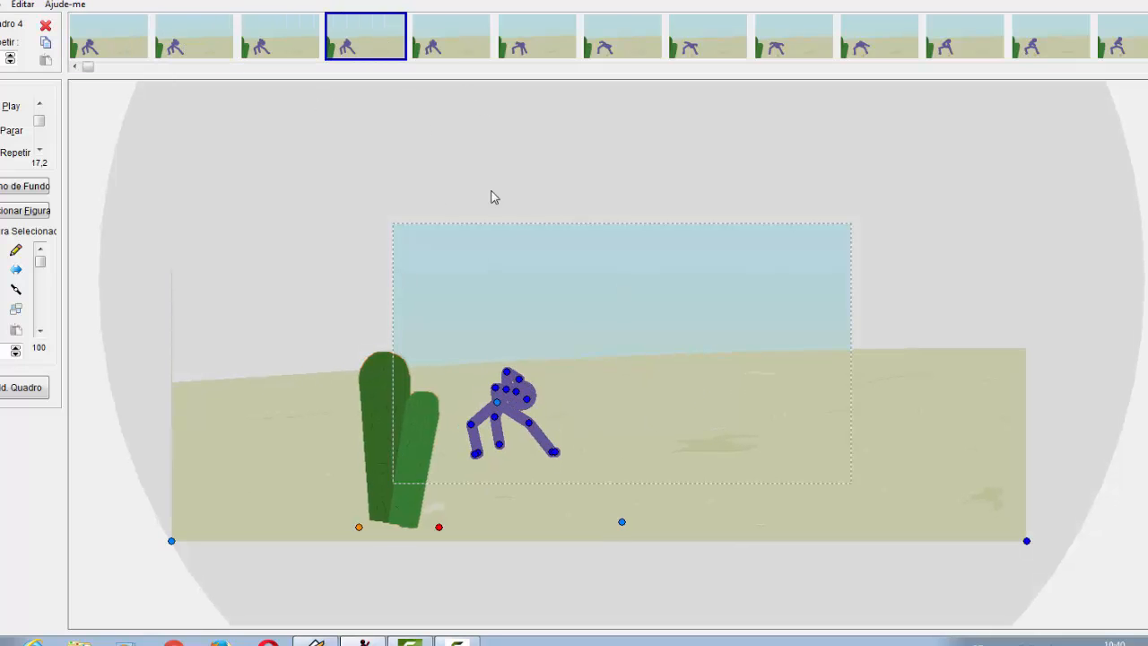
pyautogui.press('Right')
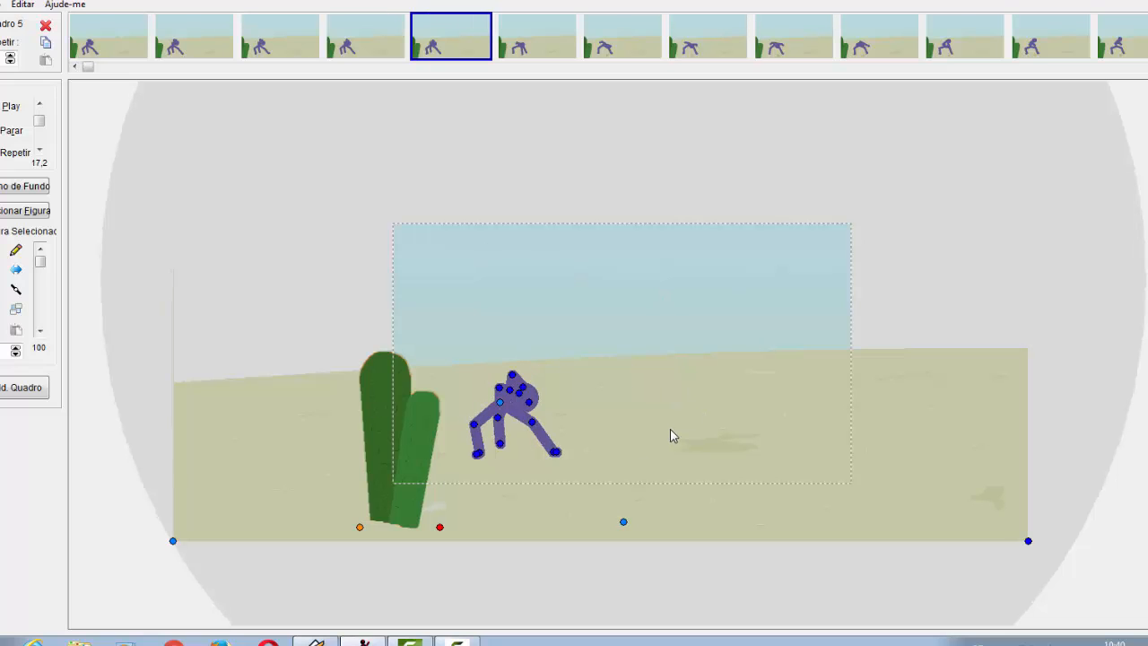
pyautogui.press('Right')
pyautogui.press('Right')
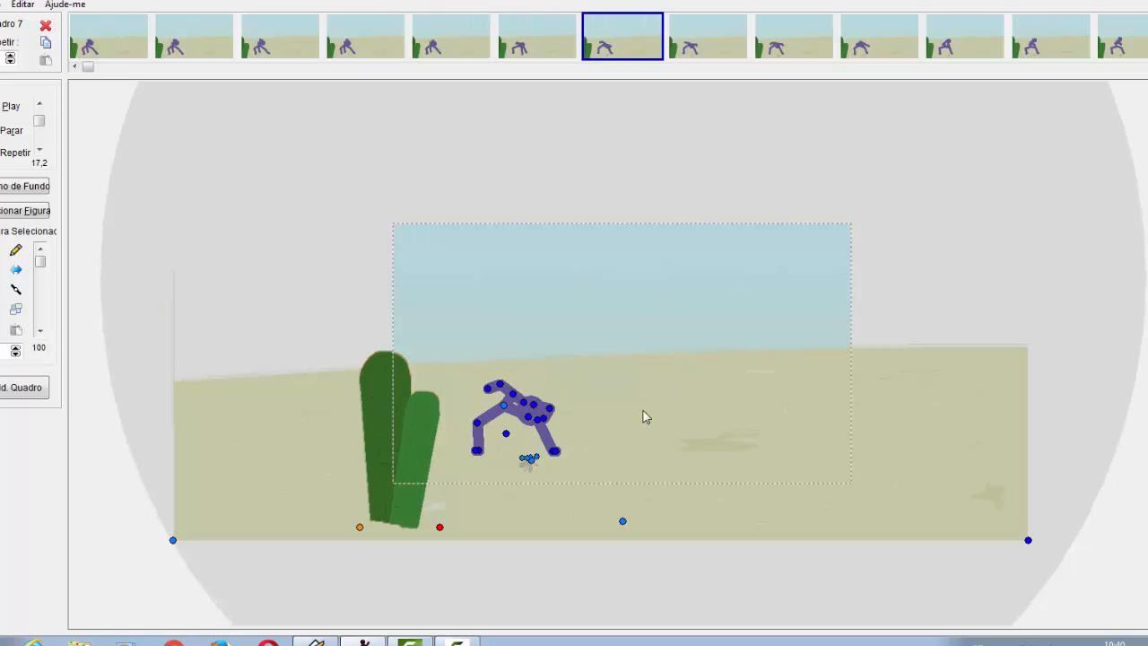
pyautogui.press('Right')
pyautogui.press('Right')
pyautogui.press('Right')
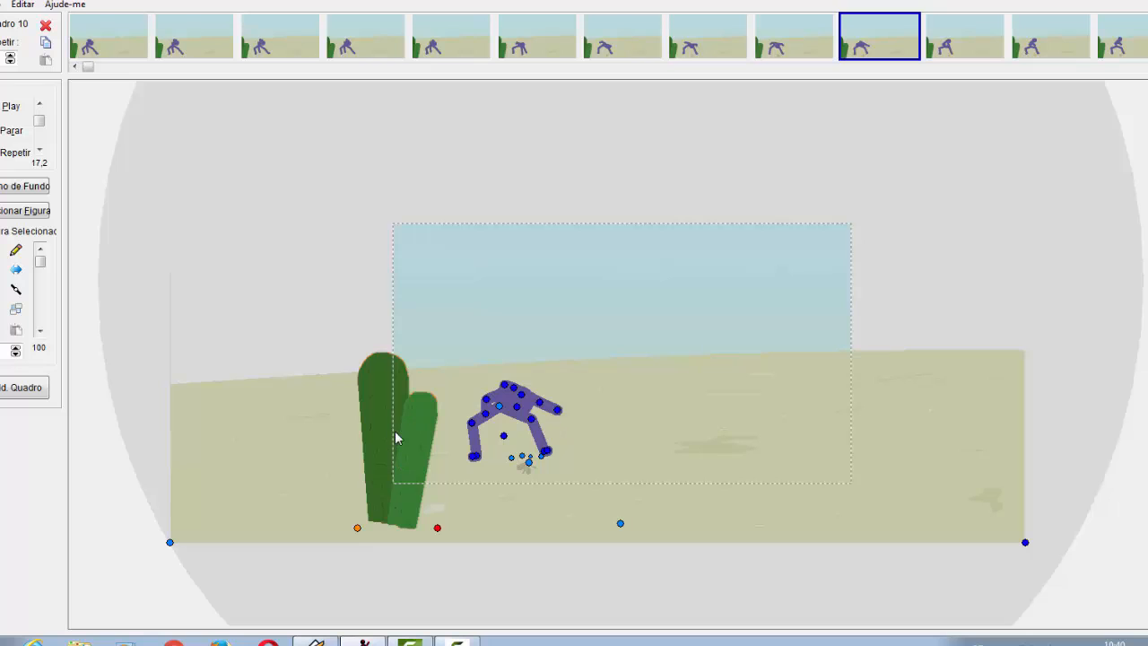
# - Step through frames 11 to 15 of the desert scene to examine how its figures shift between frames
pyautogui.press('Right')
pyautogui.press('Right')
pyautogui.press('Right')
pyautogui.press('Right')
pyautogui.press('Right')
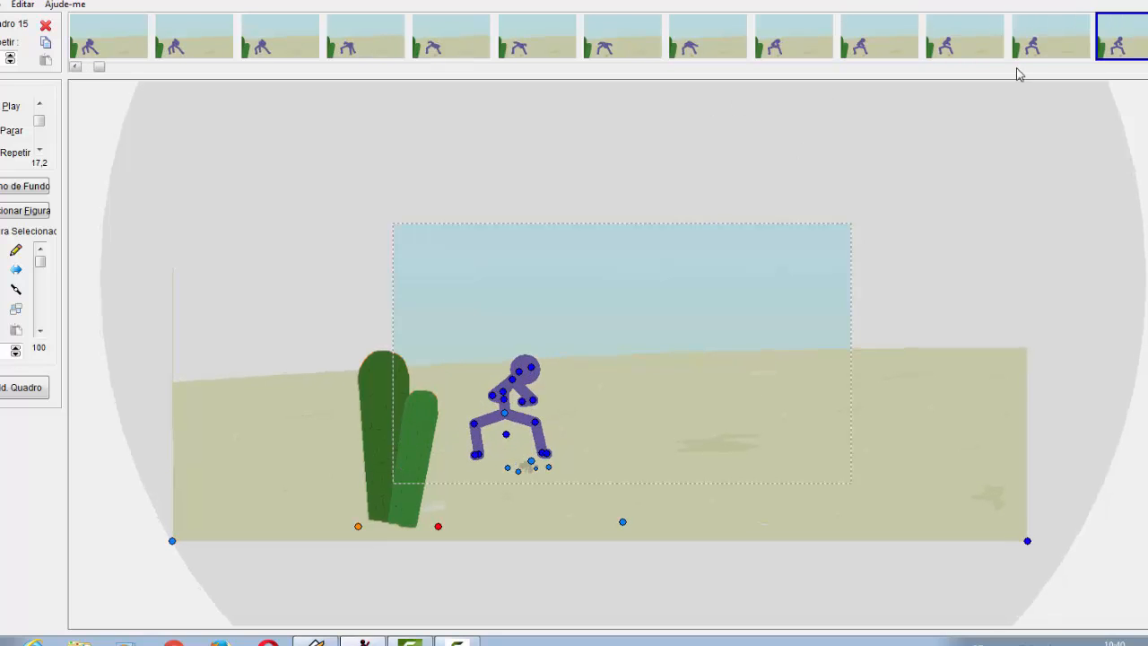
# - Jump to the opening frame of the dark room scene and play the animation from there
pyautogui.moveTo(101, 68); pyautogui.dragTo(359, 70)
pyautogui.click(365, 36)
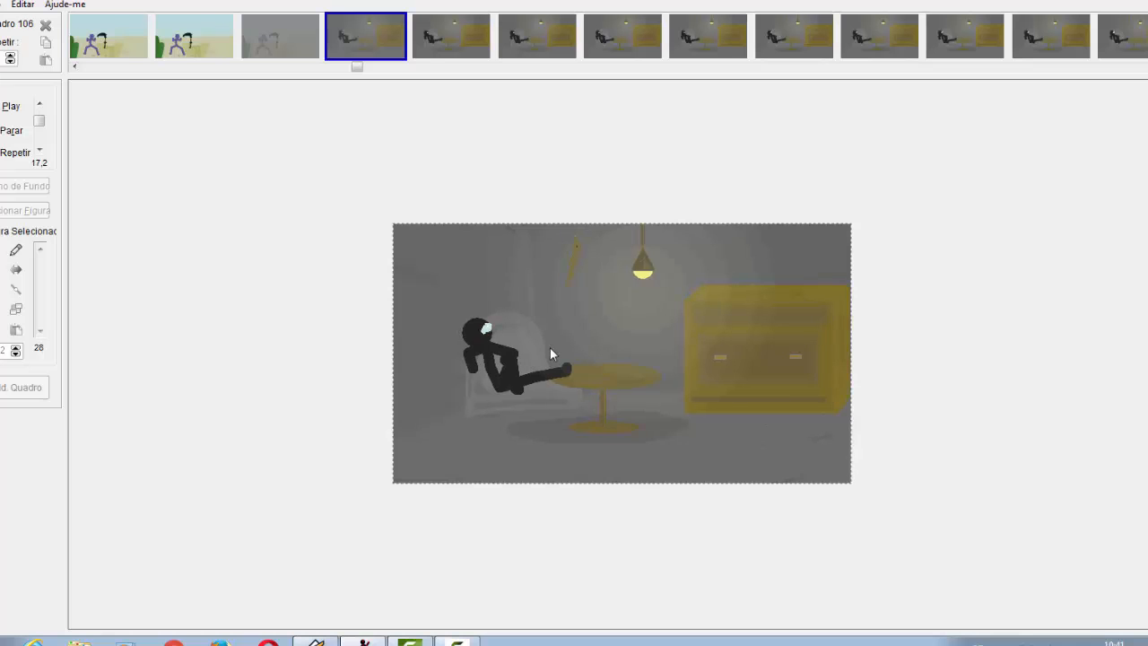
# - Step through the close-up leg shot up to frame 133, examining how the black bars open around the zoomed figure
pyautogui.moveTo(358, 70); pyautogui.dragTo(728, 69)
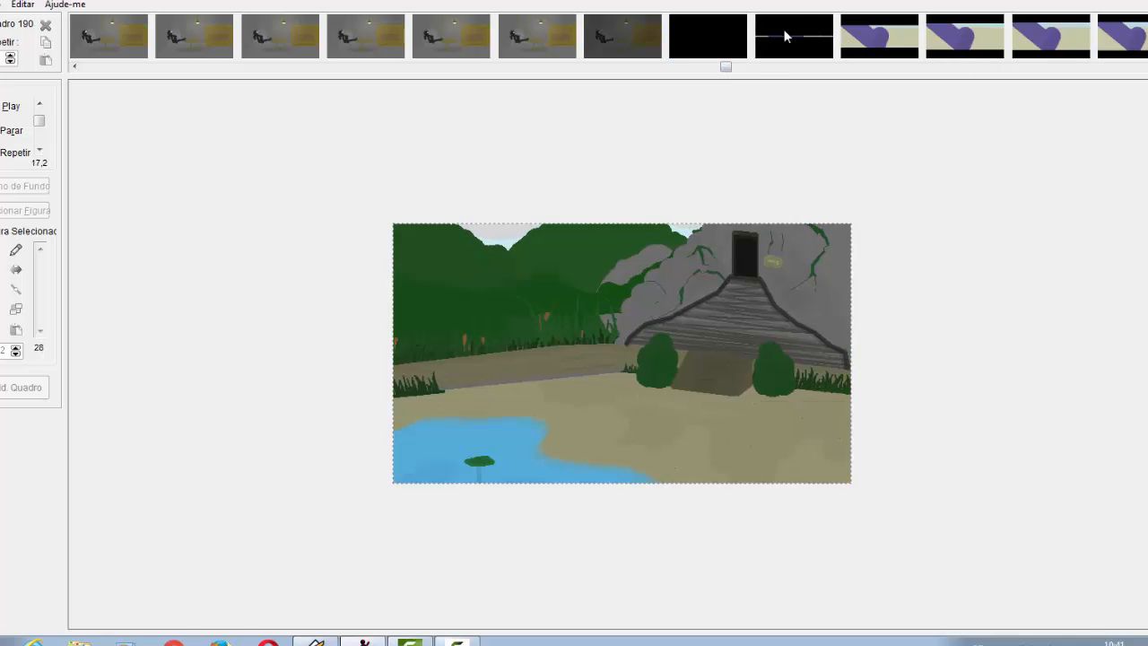
pyautogui.click(783, 28)
pyautogui.press('Right')
pyautogui.press('Right')
pyautogui.press('Right')
pyautogui.press('Right')
pyautogui.press('Right')
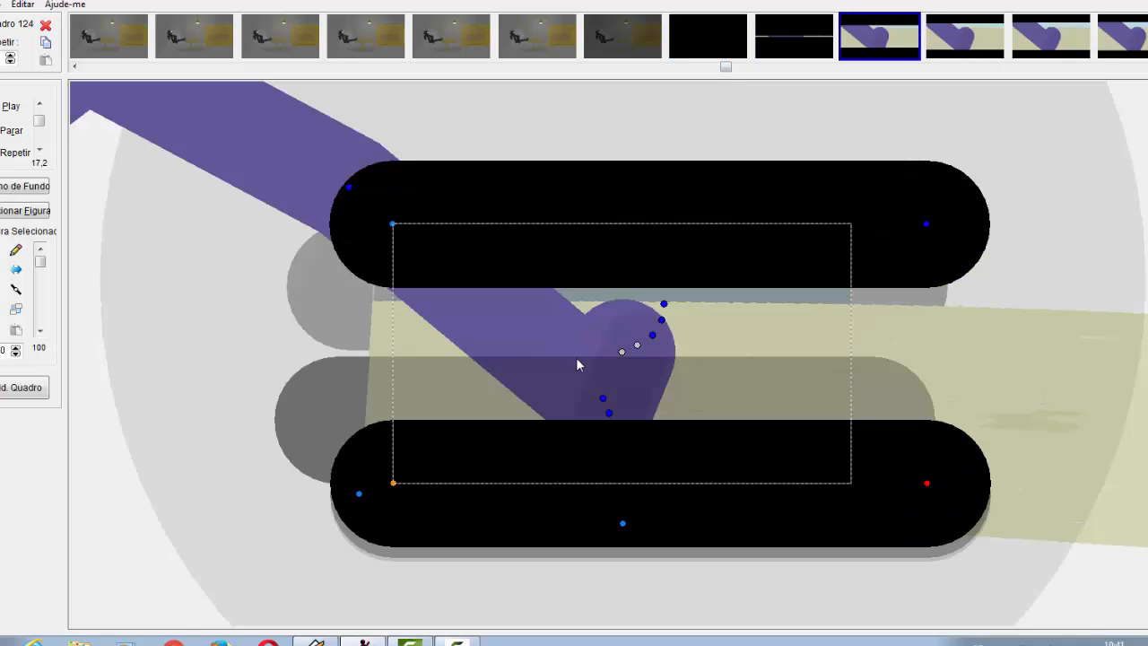
pyautogui.press('Right')
pyautogui.press('Right')
pyautogui.press('Right')
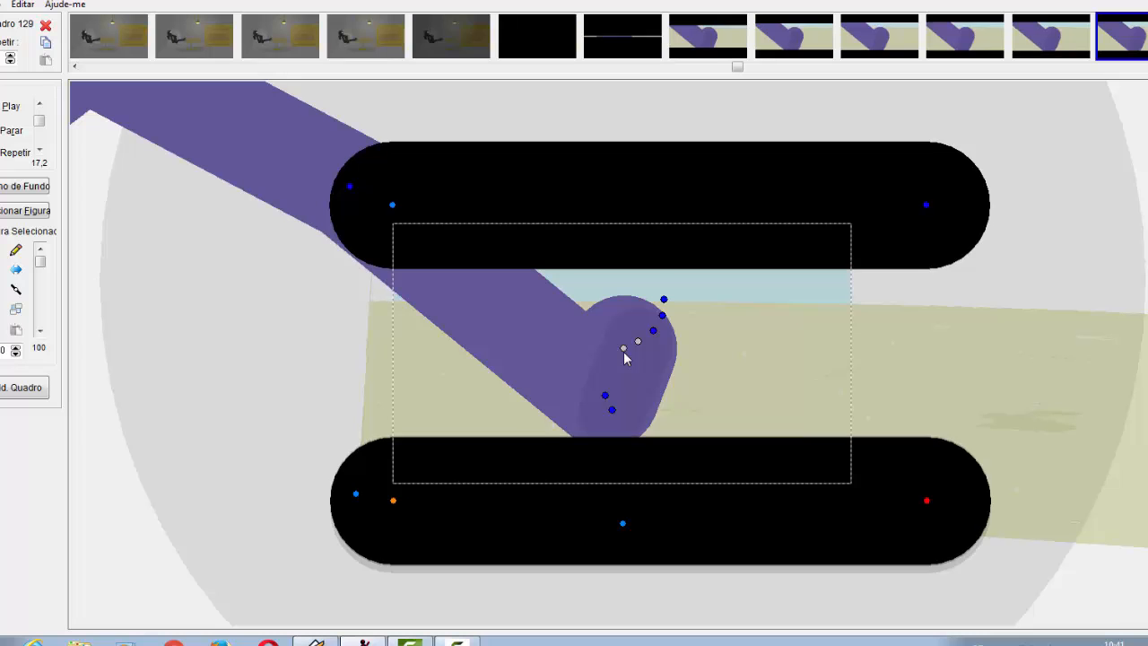
pyautogui.press('Right')
pyautogui.press('Right')
pyautogui.press('Right')
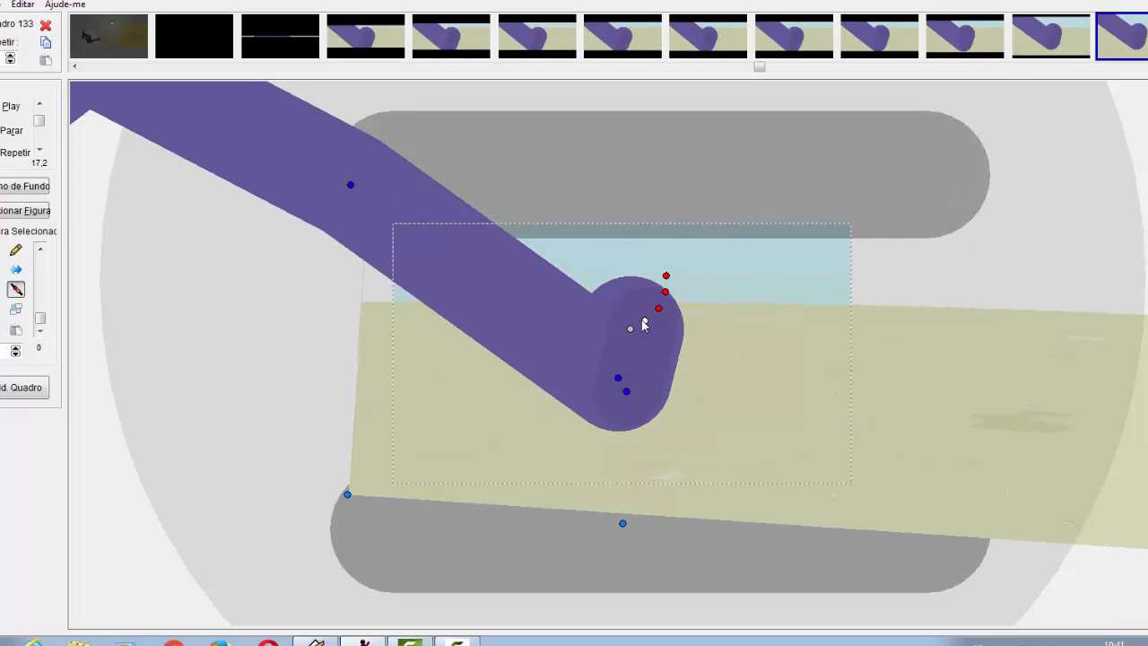
# - Play the close-up running shot from frame 133 and again from the foot-landing frame 138, and stop playback
pyautogui.click(9, 108)
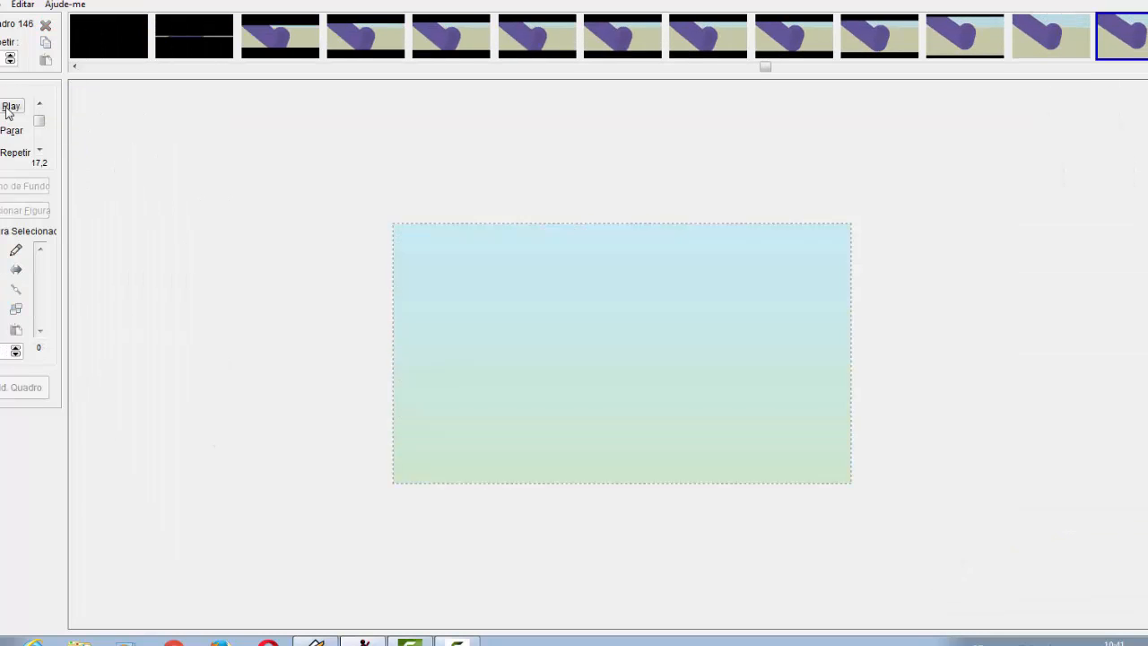
pyautogui.moveTo(774, 66); pyautogui.dragTo(804, 65)
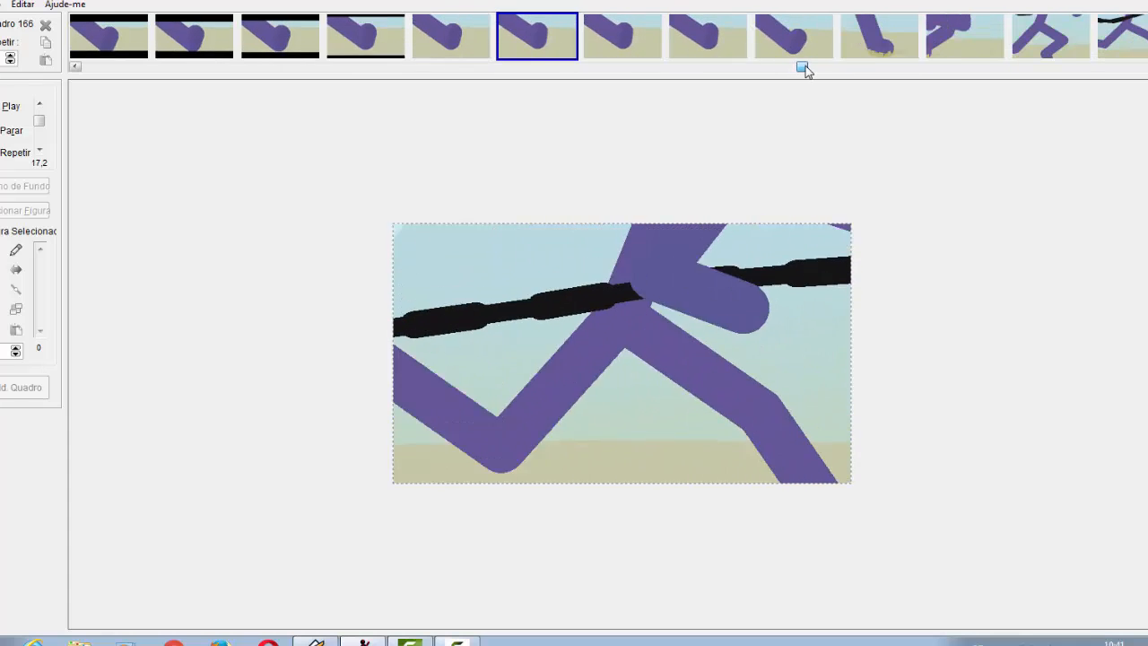
pyautogui.click(802, 51)
pyautogui.click(847, 52)
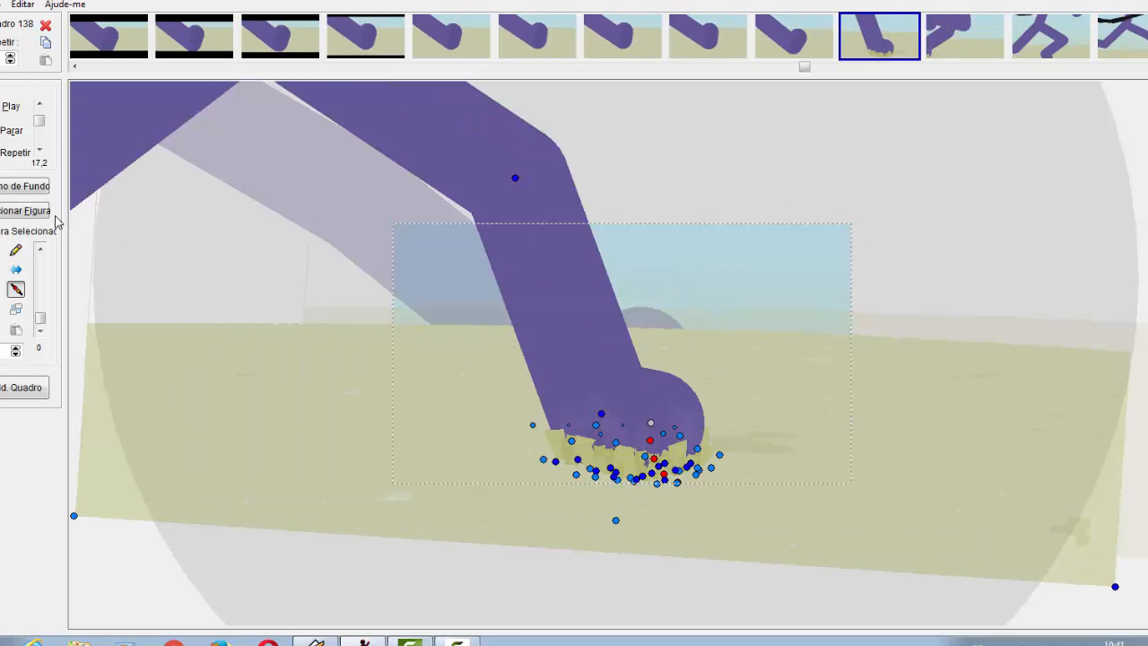
pyautogui.click(5, 107)
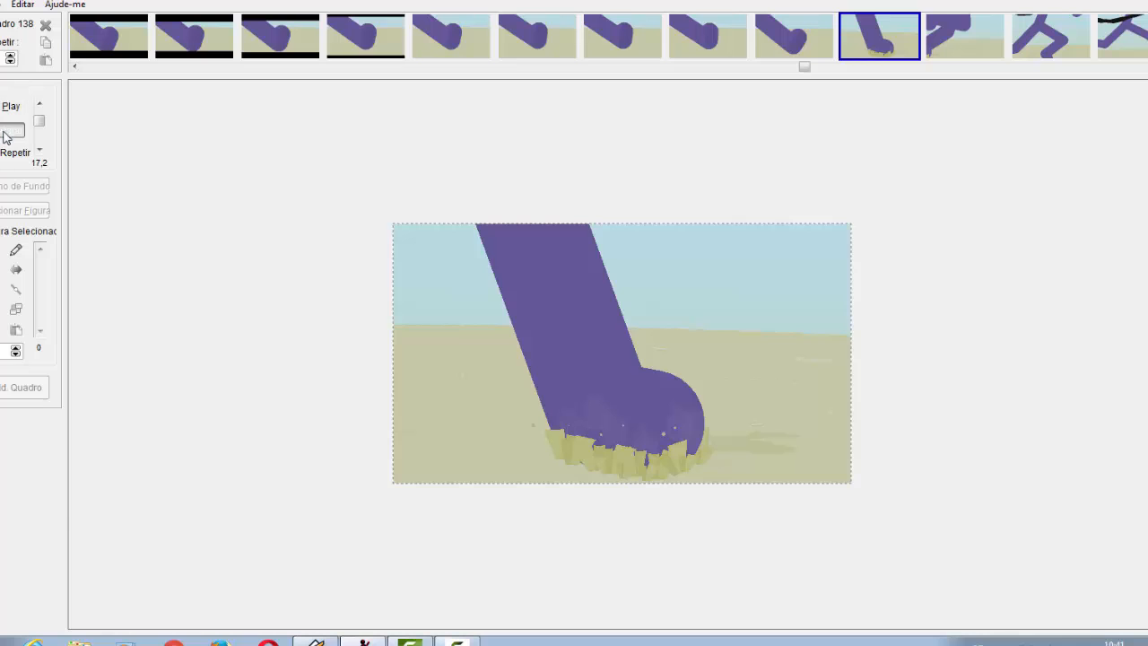
pyautogui.click(11, 131)
# - Step through frames 139 to 150, going back where needed, to compare the enlarged runner's and ground's positions
pyautogui.press('Right')
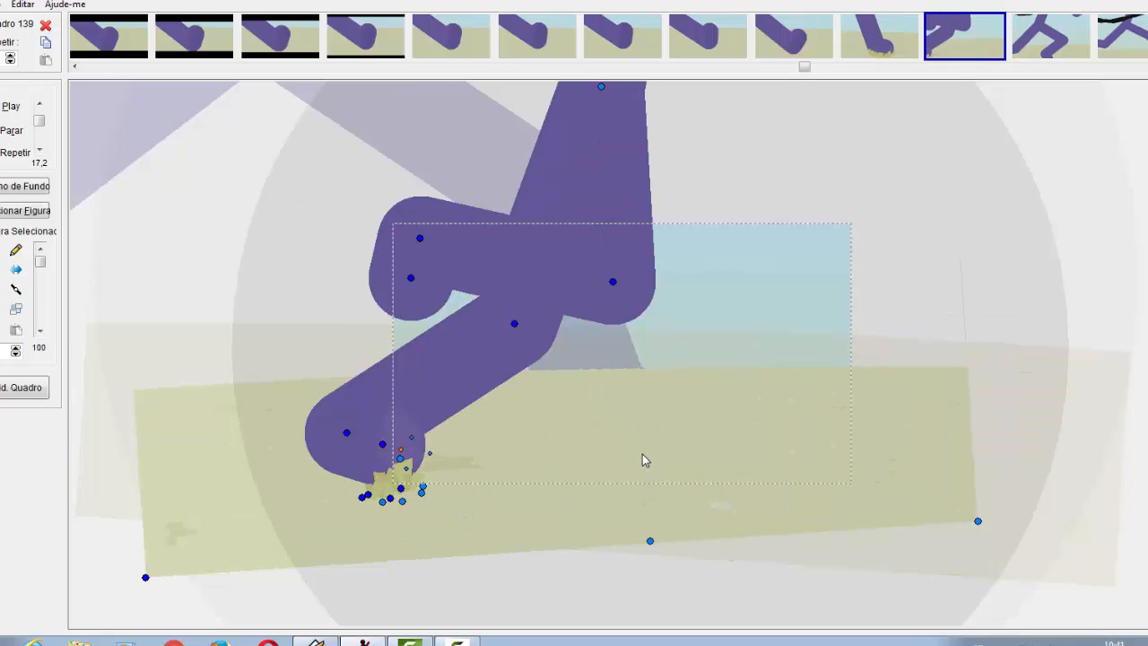
pyautogui.press('Right')
pyautogui.press('Left')
pyautogui.press('Right')
pyautogui.press('Right')
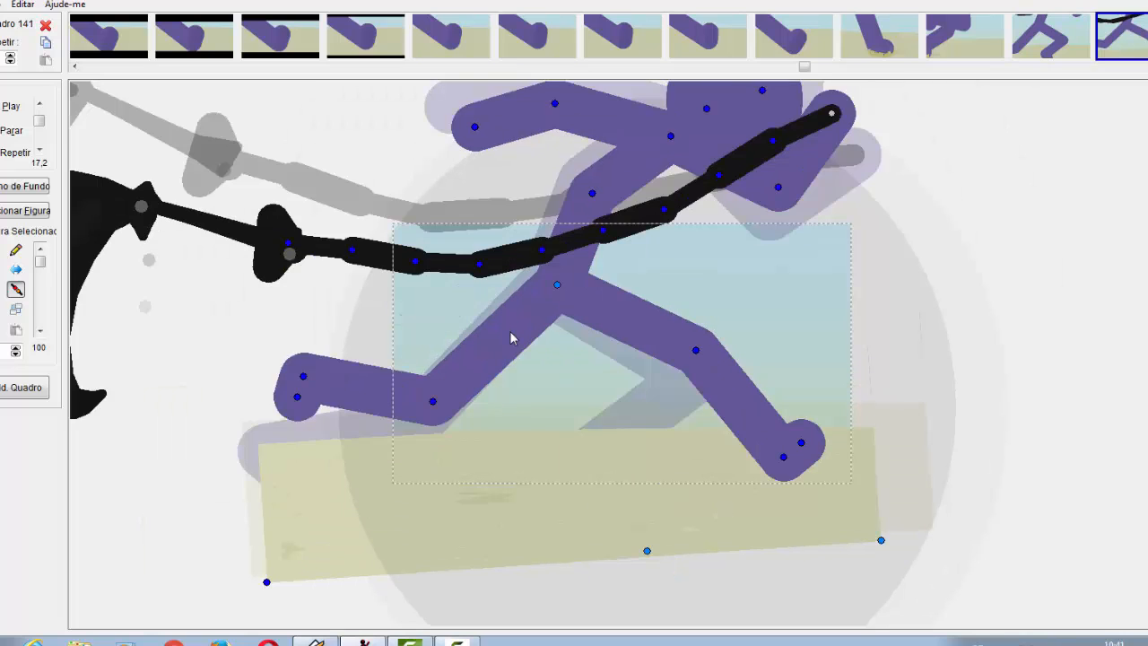
pyautogui.press('Right')
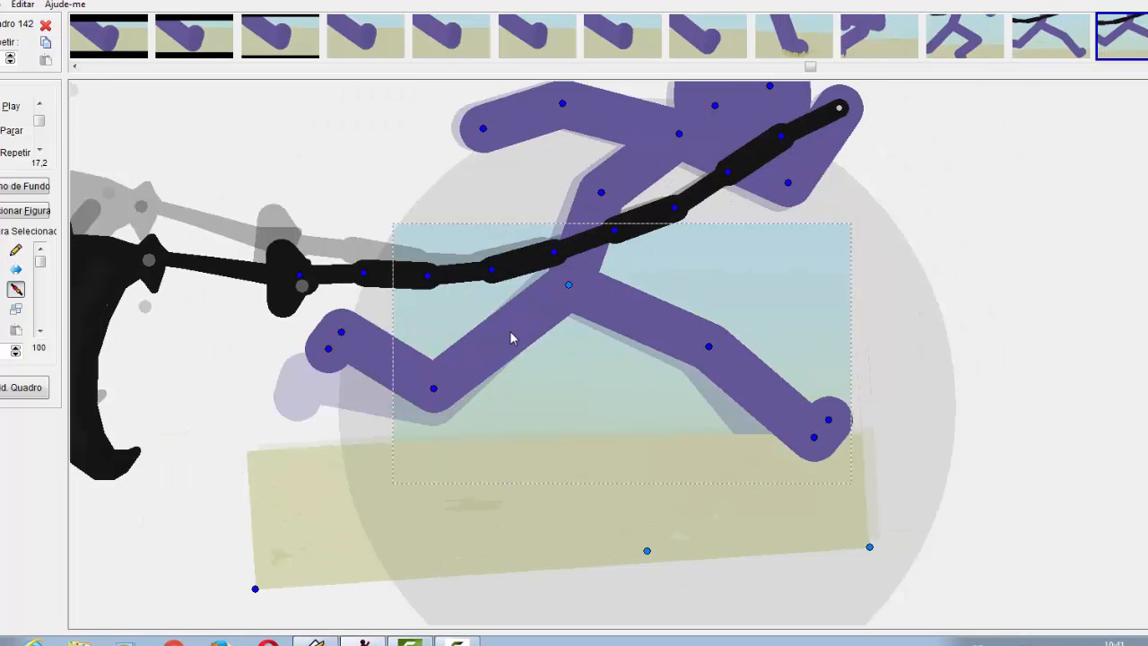
pyautogui.press('Right')
pyautogui.press('Left')
pyautogui.press('Right')
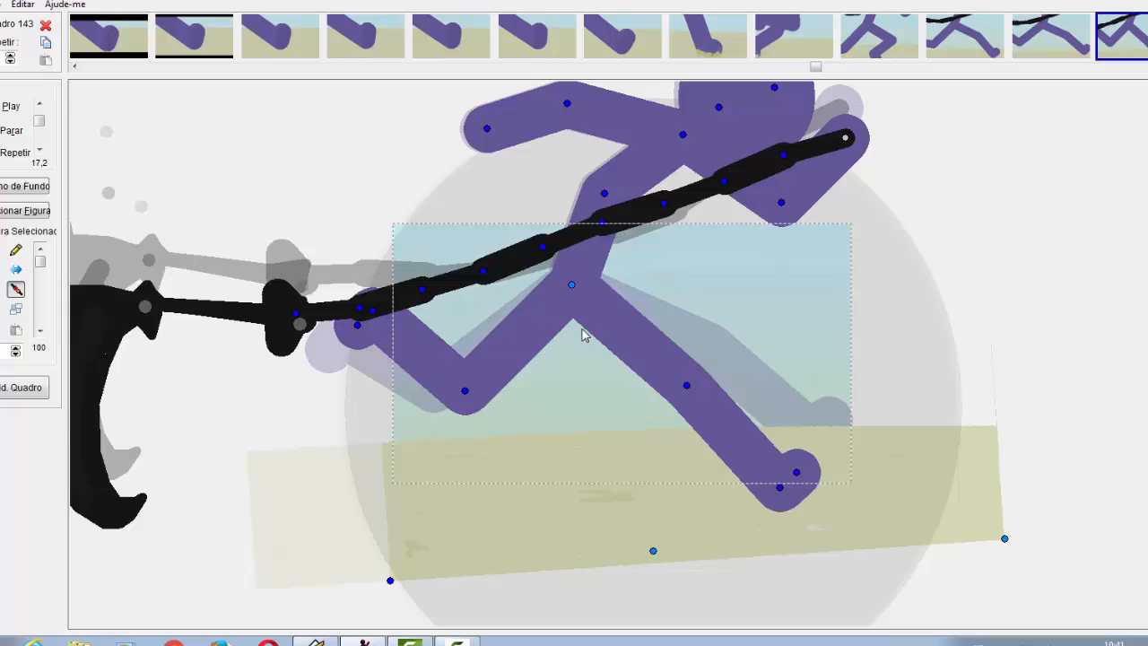
pyautogui.press('Right')
pyautogui.press('Right')
pyautogui.press('Right')
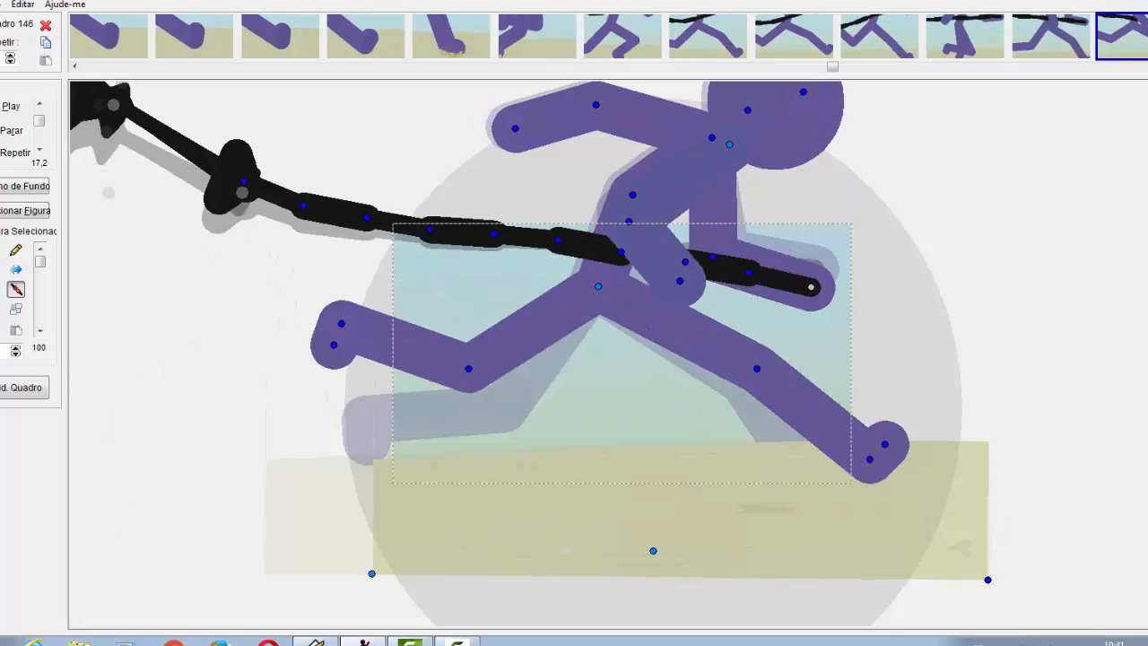
pyautogui.press('Right')
pyautogui.press('Right')
pyautogui.press('Right')
pyautogui.press('Right')
pyautogui.press('Right')
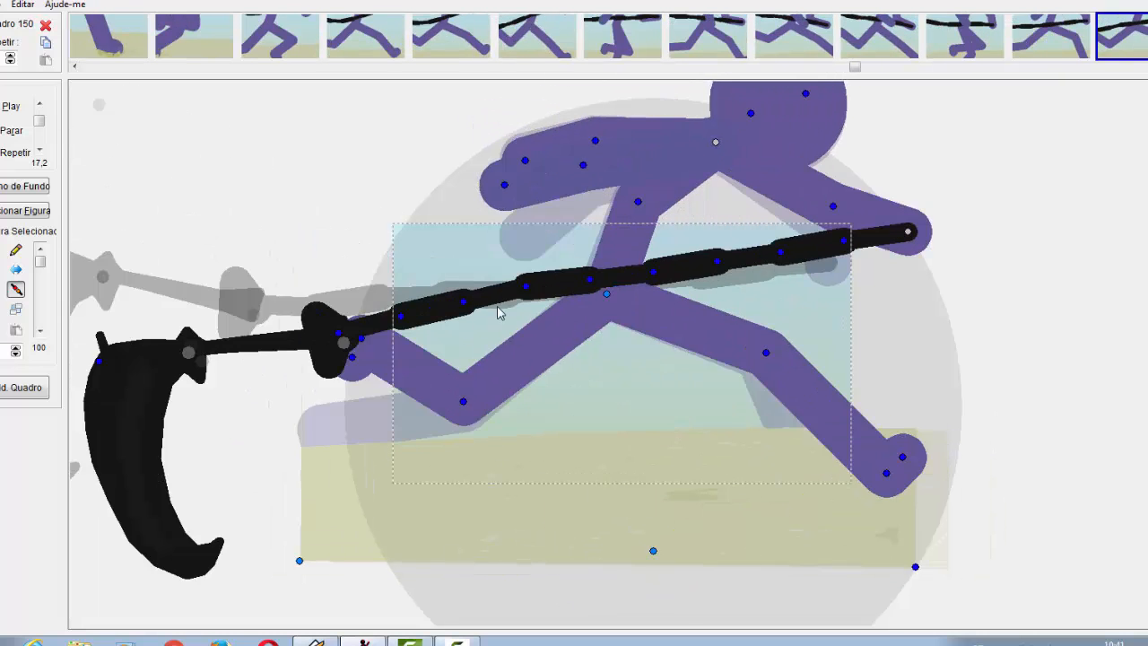
# - Replay the running shot, and open frames 142 and 144 for a closer look
pyautogui.click(10, 107)
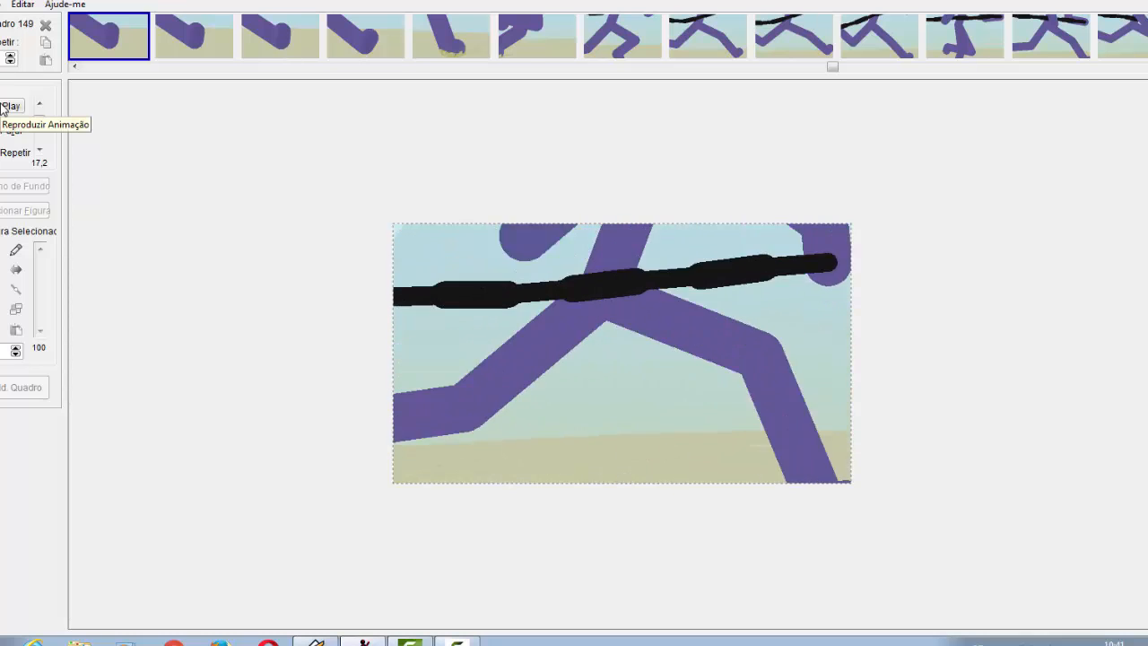
pyautogui.click(820, 40)
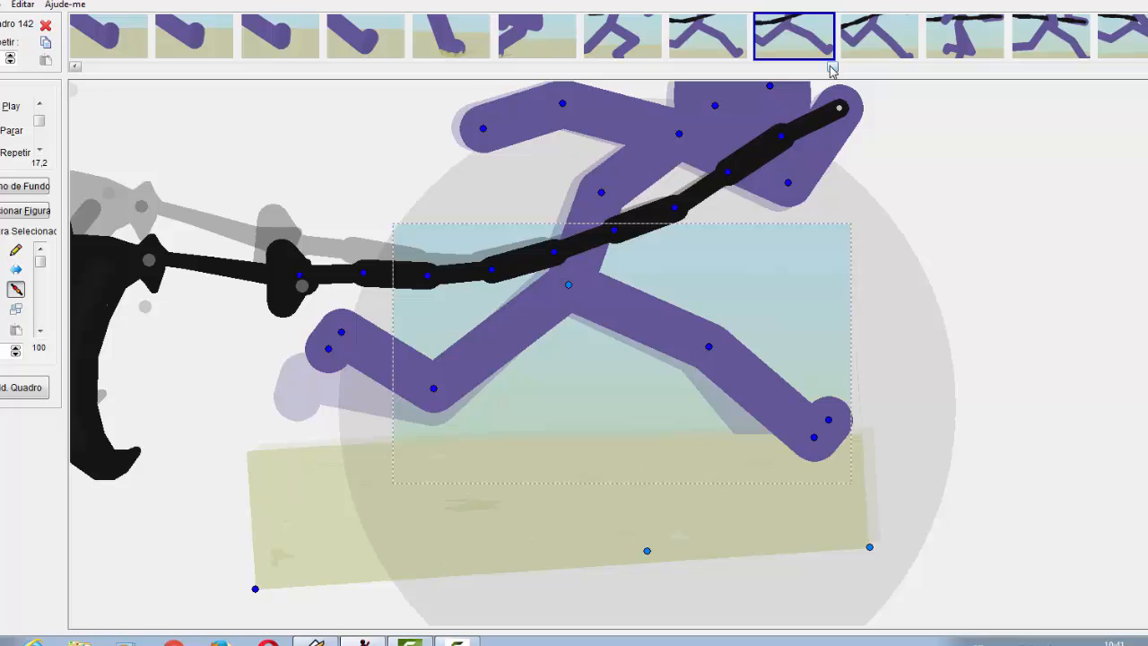
pyautogui.moveTo(831, 68); pyautogui.dragTo(849, 68)
pyautogui.click(714, 45)
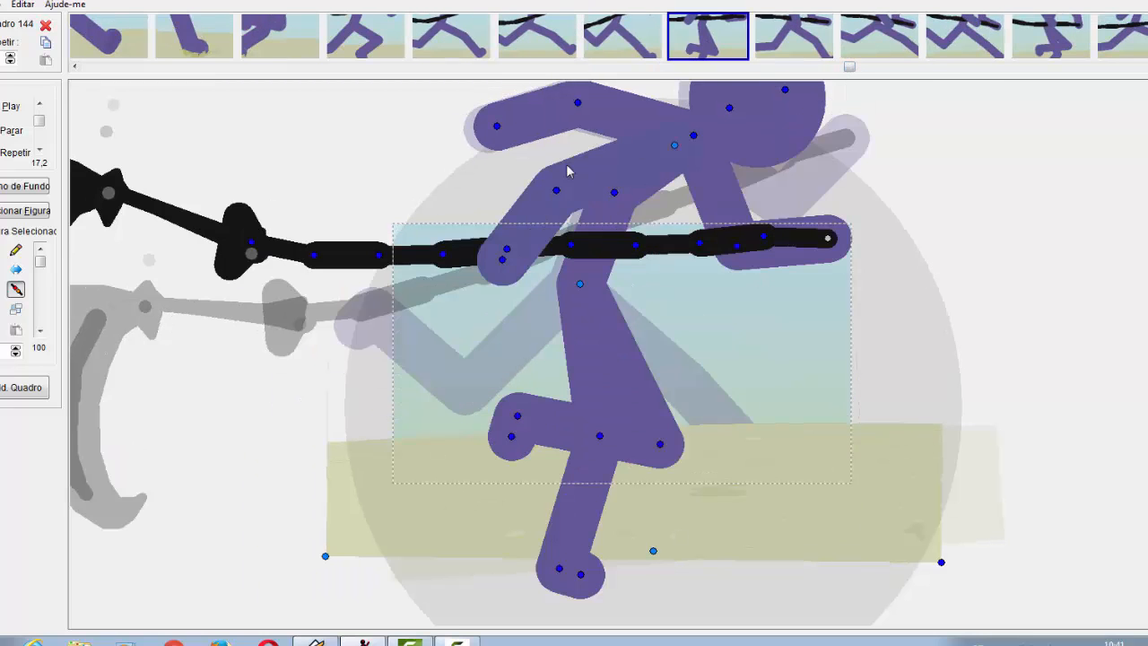
# - Step through frames 145 to 151 to examine how the ground moves beneath the runner
pyautogui.press('Right')
pyautogui.press('Right')
pyautogui.press('Right')
pyautogui.press('Right')
pyautogui.press('Right')
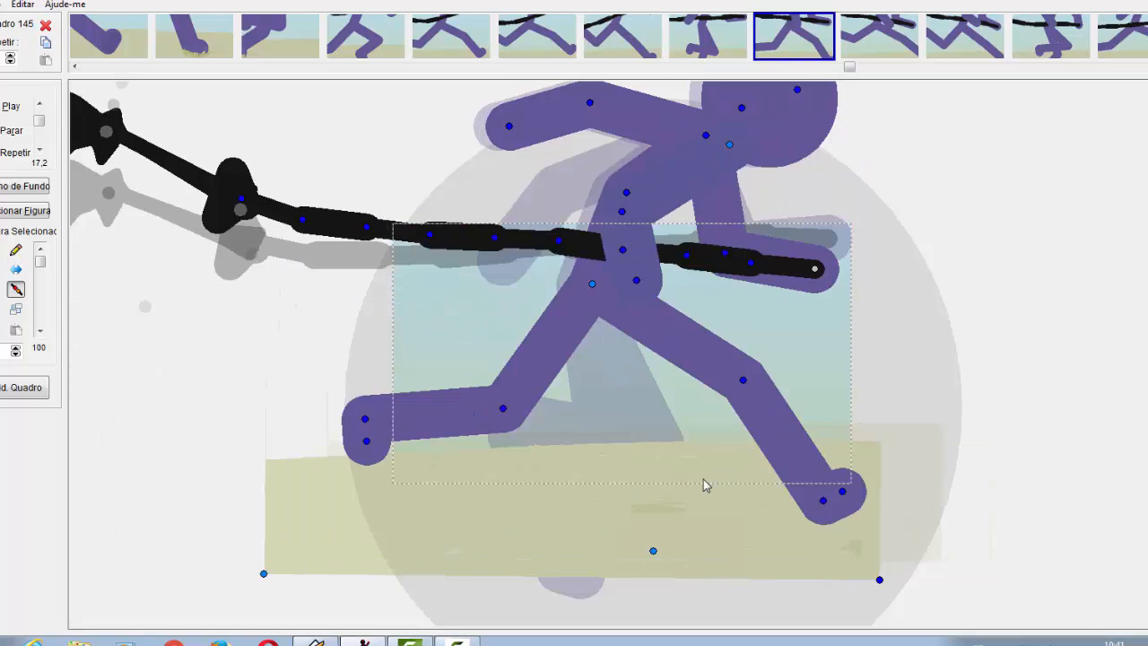
pyautogui.press('Right')
pyautogui.press('Right')
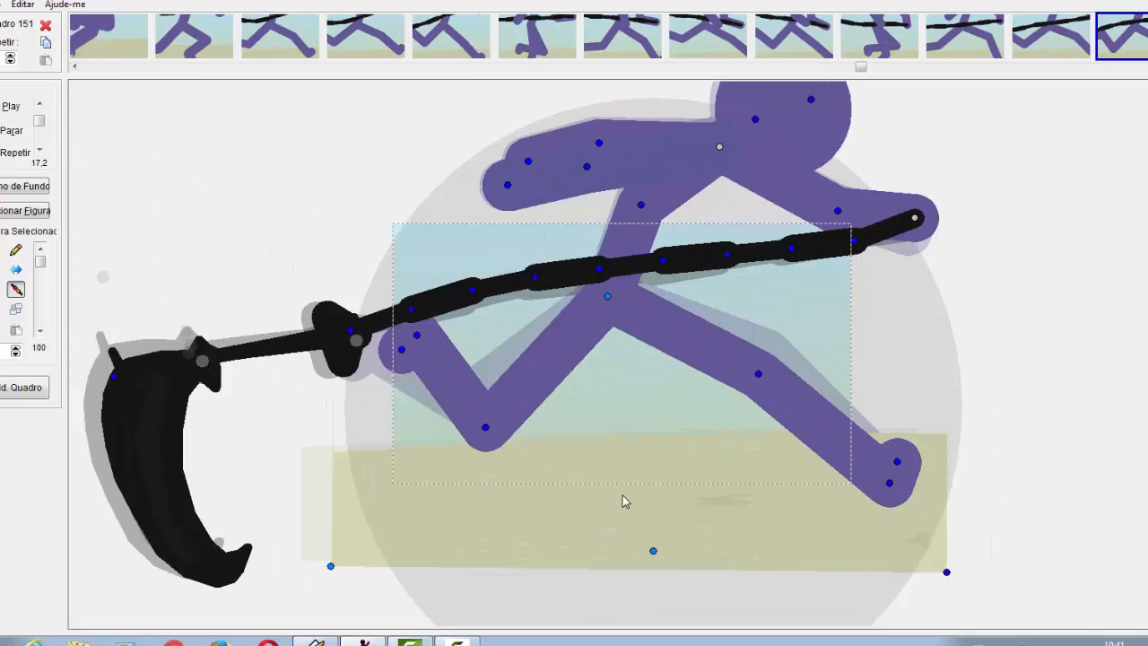
# - Try shifting the ground figure in frame 151 to the left, and undo the move
pyautogui.moveTo(330, 567); pyautogui.dragTo(276, 557)
pyautogui.hotkey('ctrl', 'z')
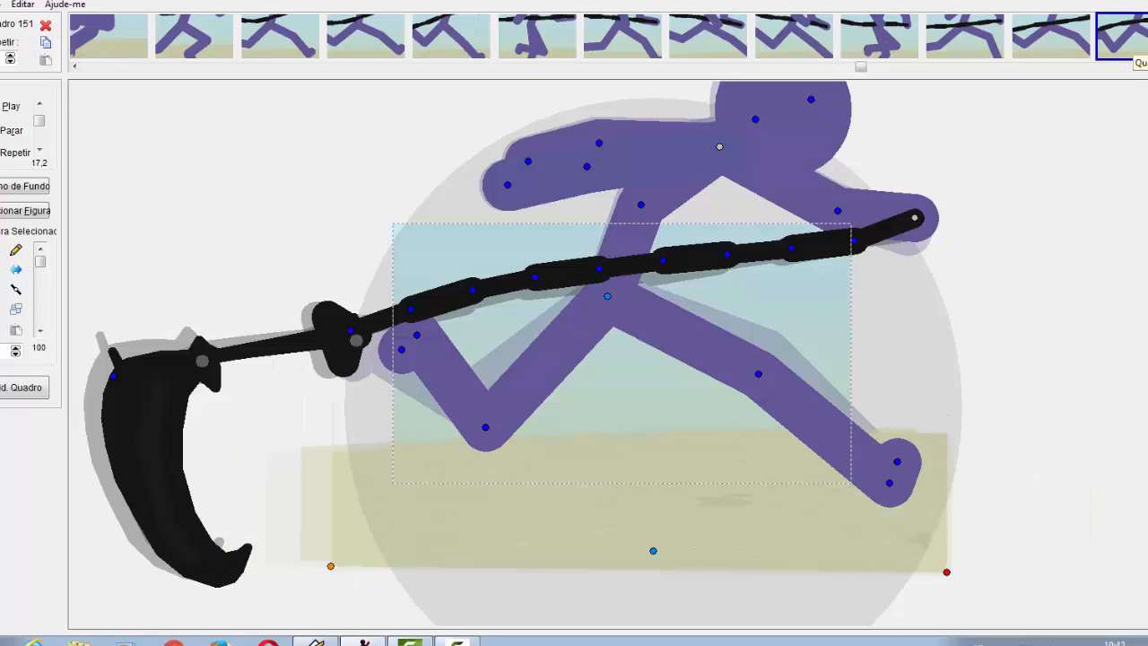
# - Step through frames 152 to 168 to examine the running cycle and camera shake up to the forest scene
pyautogui.press('Right')
pyautogui.press('Right')
pyautogui.press('Right')
pyautogui.press('Right')
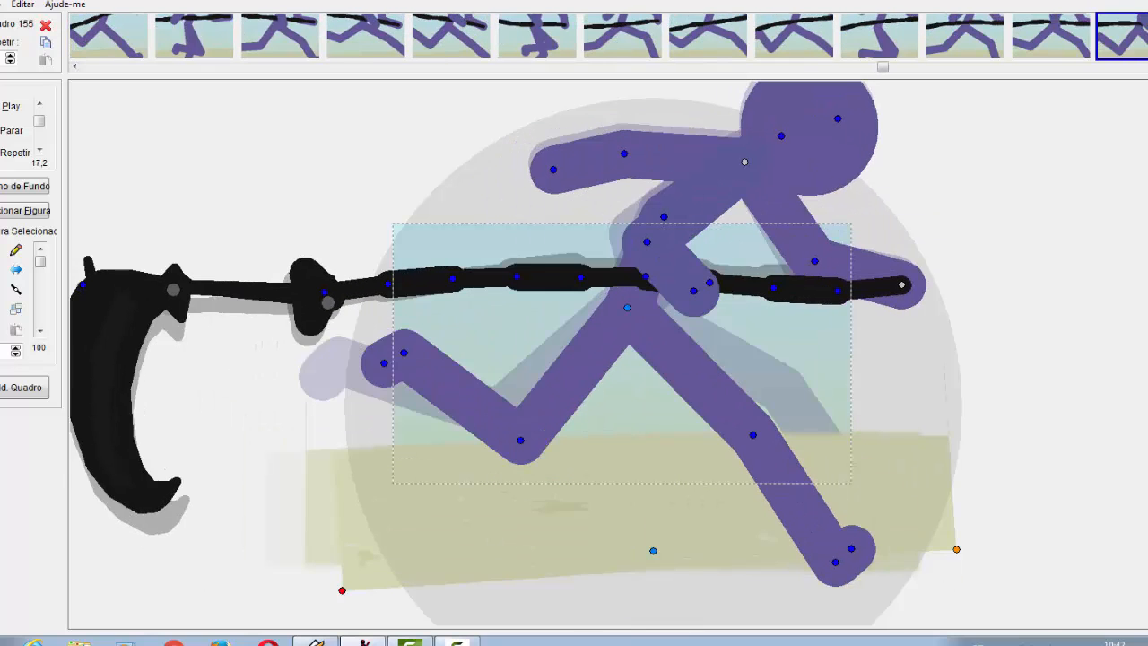
pyautogui.press('Right')
pyautogui.press('Right')
pyautogui.press('Right')
pyautogui.press('Right')
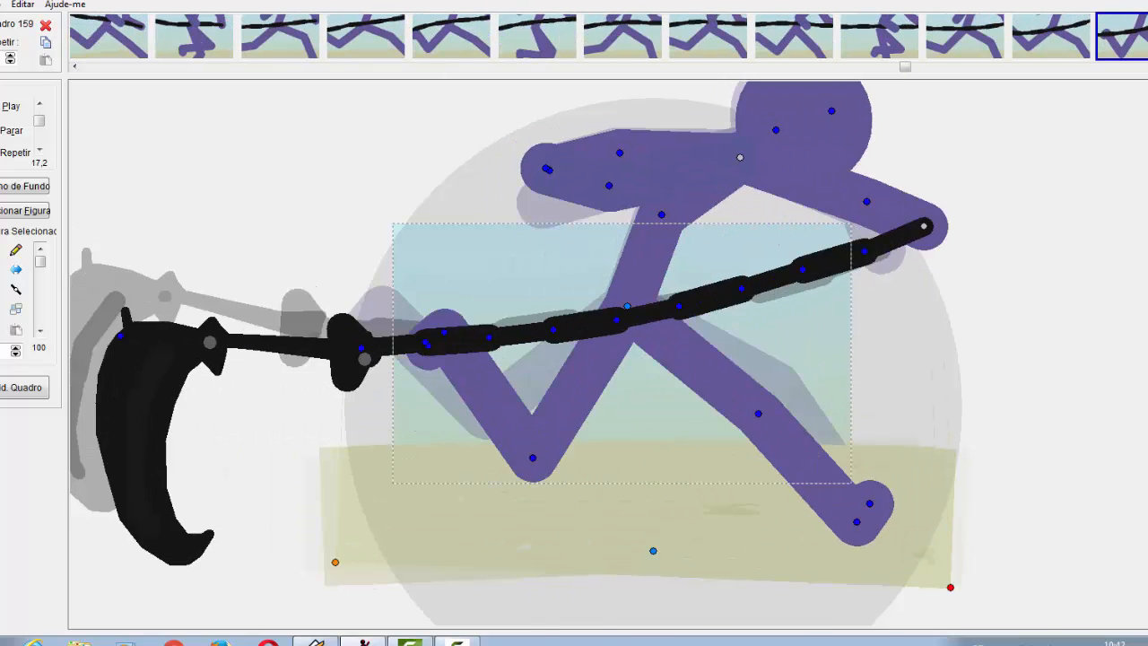
pyautogui.press('Right')
pyautogui.press('Right')
pyautogui.press('Right')
pyautogui.press('Right')
pyautogui.press('Right')
pyautogui.press('Right')
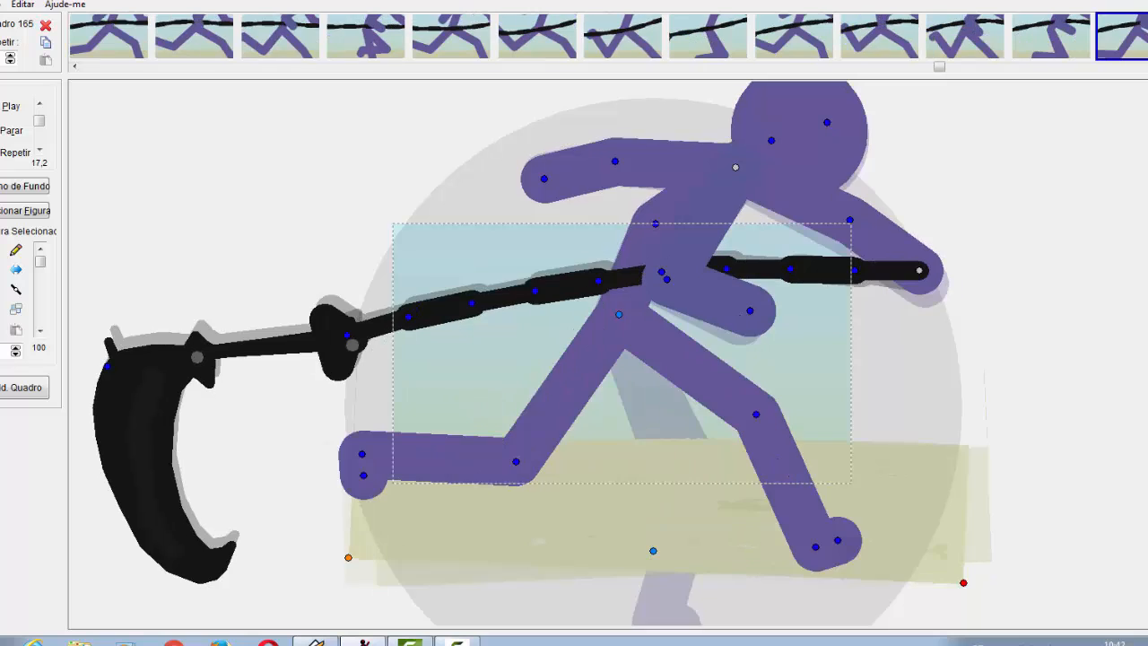
pyautogui.press('Right')
pyautogui.press('Right')
pyautogui.press('Right')
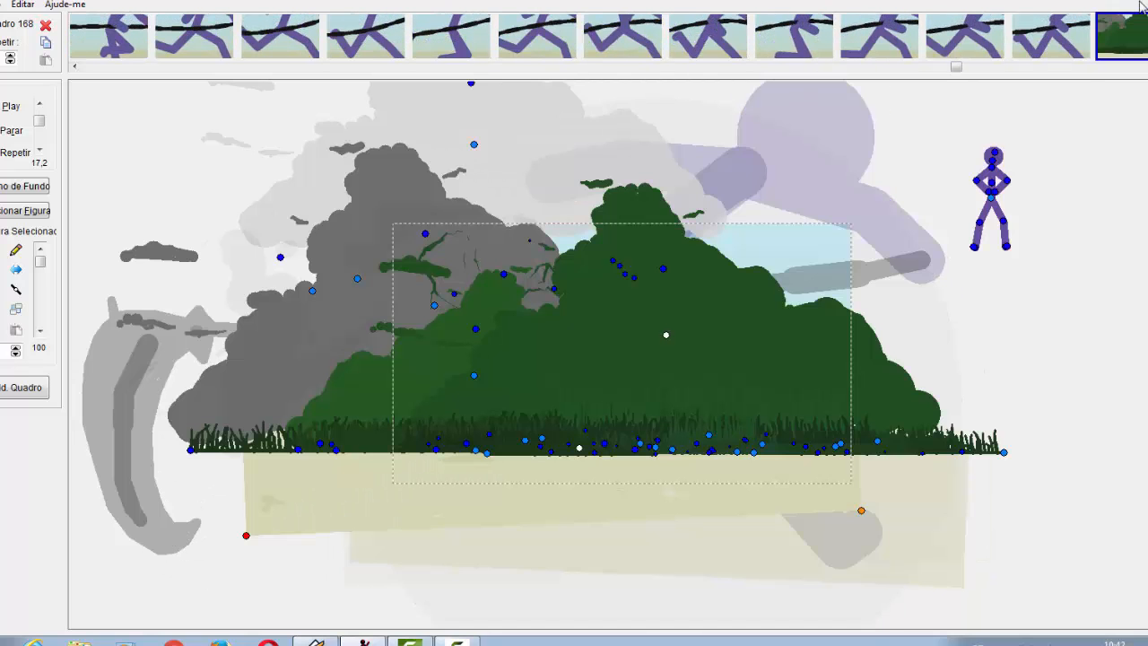
# - Compare frames 156, 157 and 158, selecting the purple runner to examine its shift between frames
pyautogui.click(124, 46)
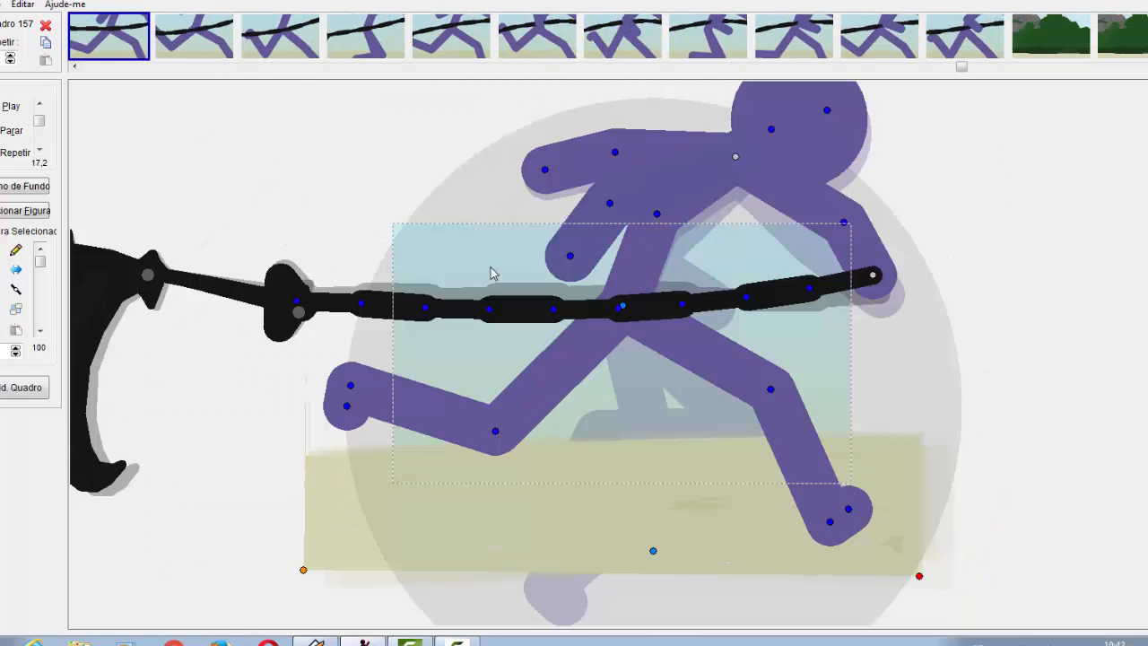
pyautogui.press('Right')
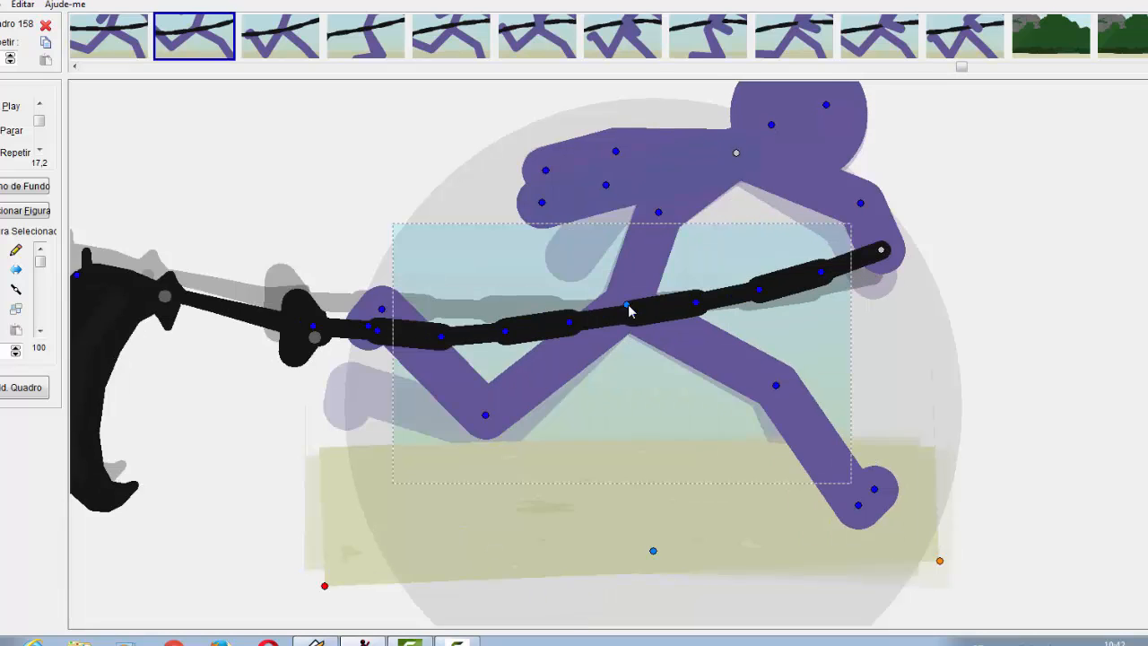
pyautogui.press('Left')
pyautogui.click(624, 310)
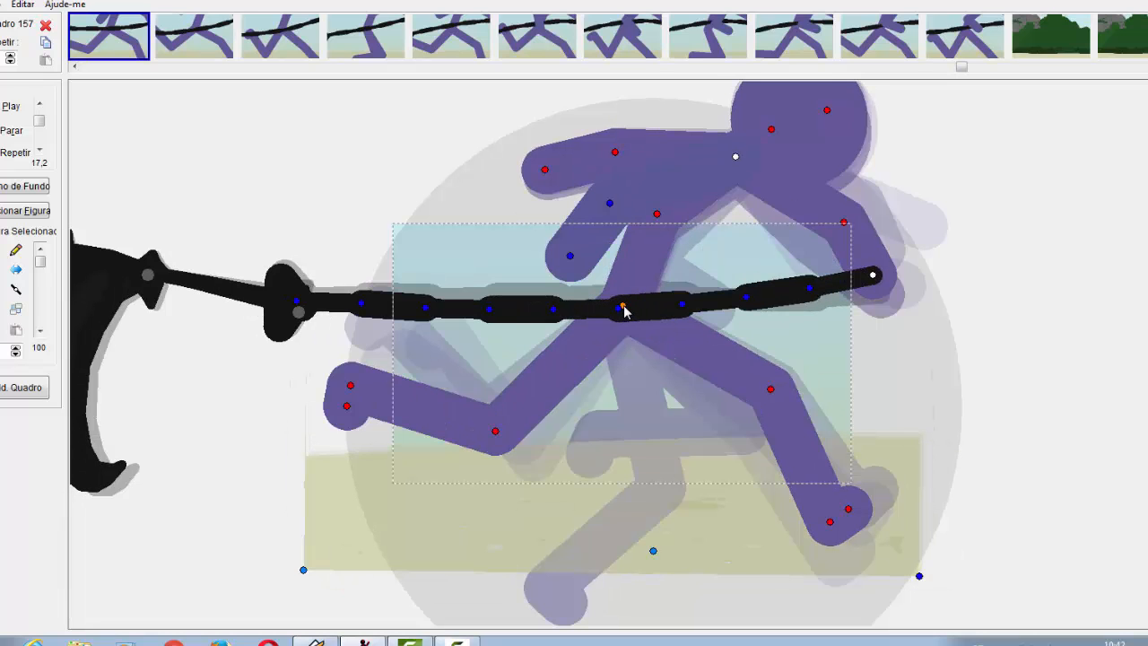
pyautogui.press('Left')
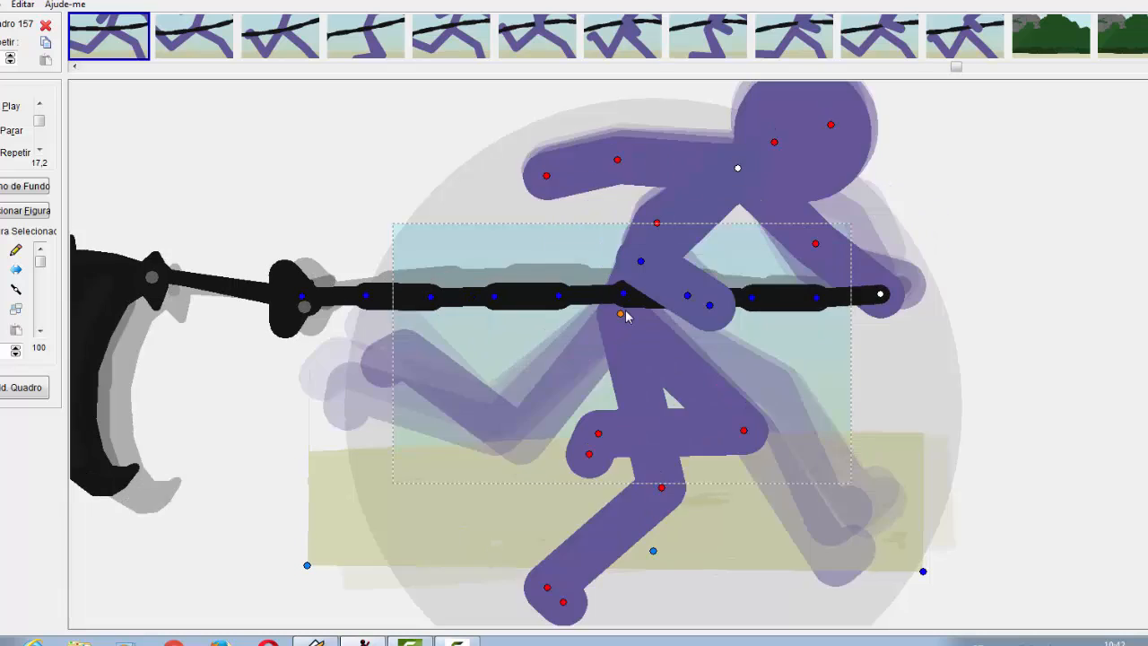
pyautogui.press('Right')
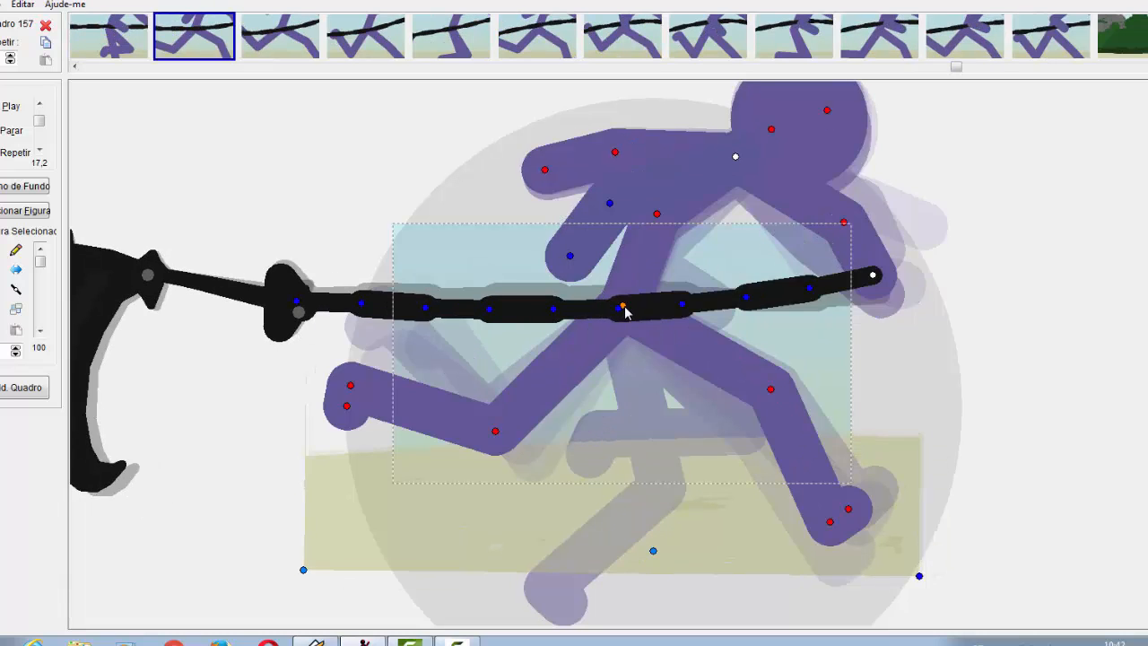
# - Try moving the purple runner slightly down and left in frame 157, and reload the frame to discard the change
pyautogui.moveTo(624, 309); pyautogui.dragTo(610, 325)
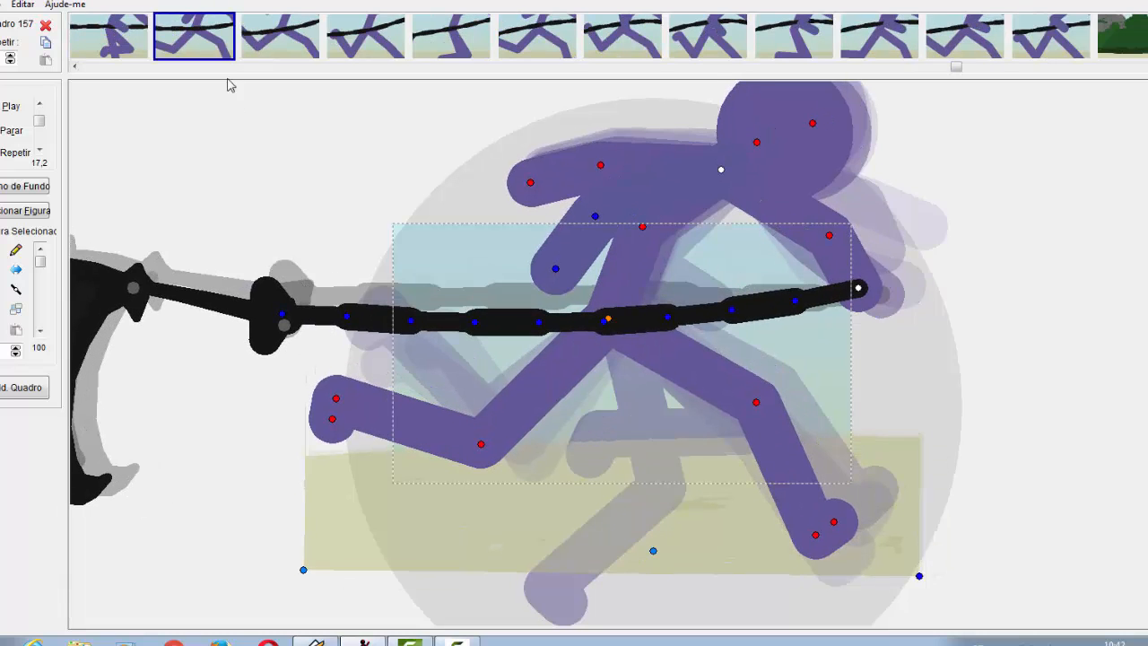
pyautogui.click(212, 32)
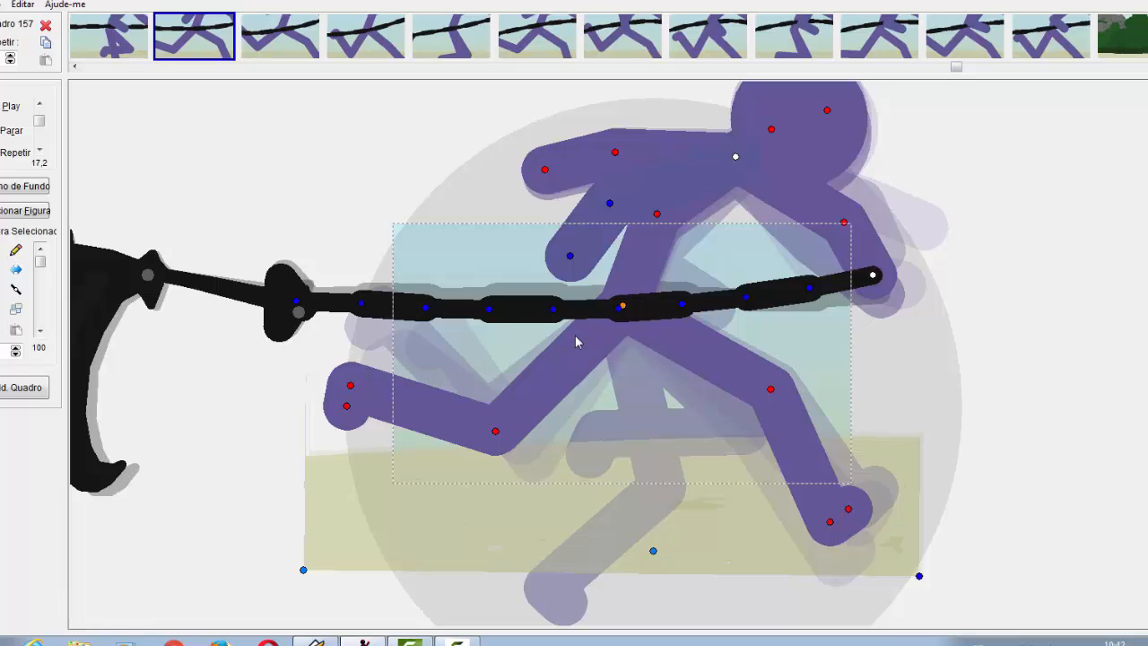
# - Advance to frame 169 in the forest scene and play the animation from there
pyautogui.press('Right')
pyautogui.press('Right')
pyautogui.press('Right')
pyautogui.press('Right')
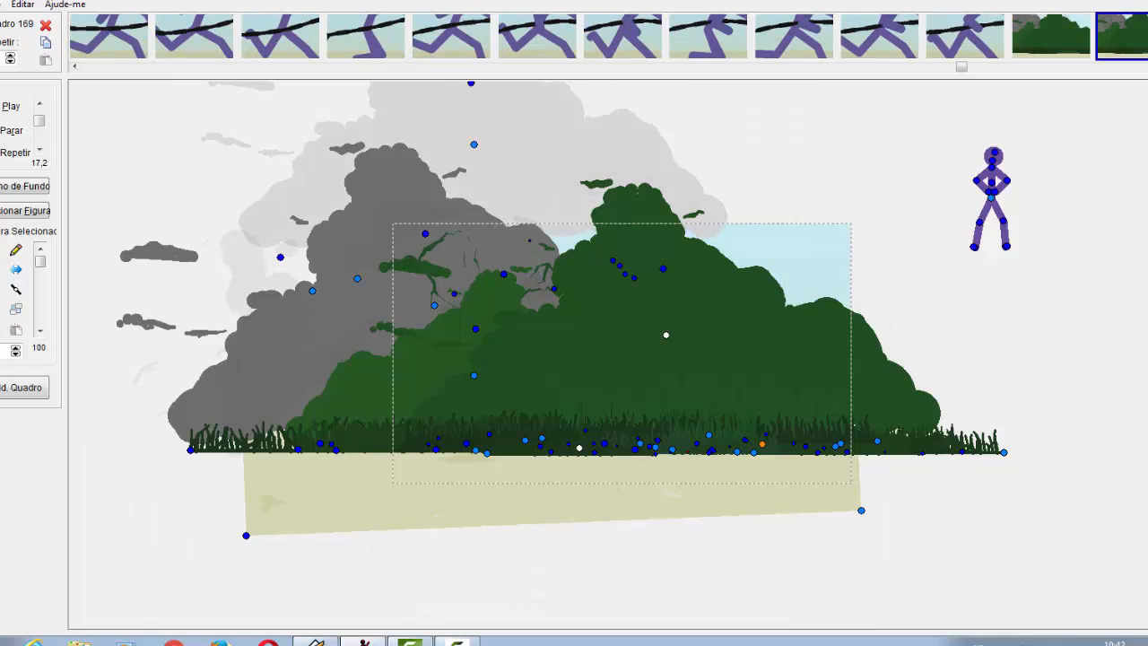
pyautogui.click(11, 106)
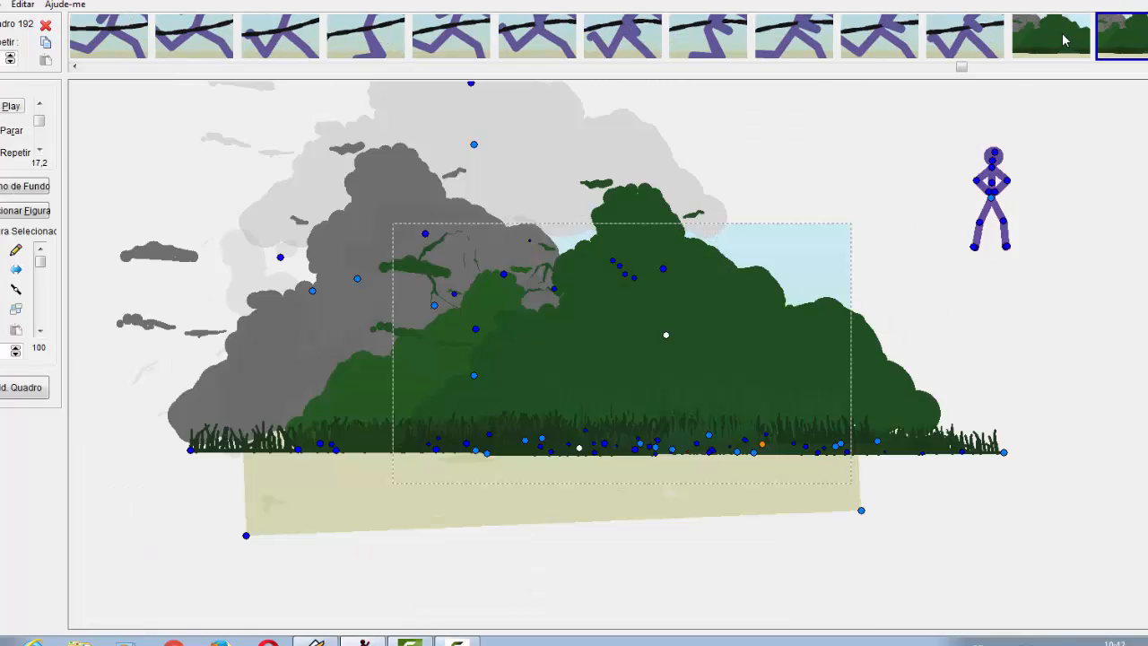
# - Step through frames 168 to 181 of the forest scene to examine the runner's leap and the camera shake
pyautogui.click(1065, 37)
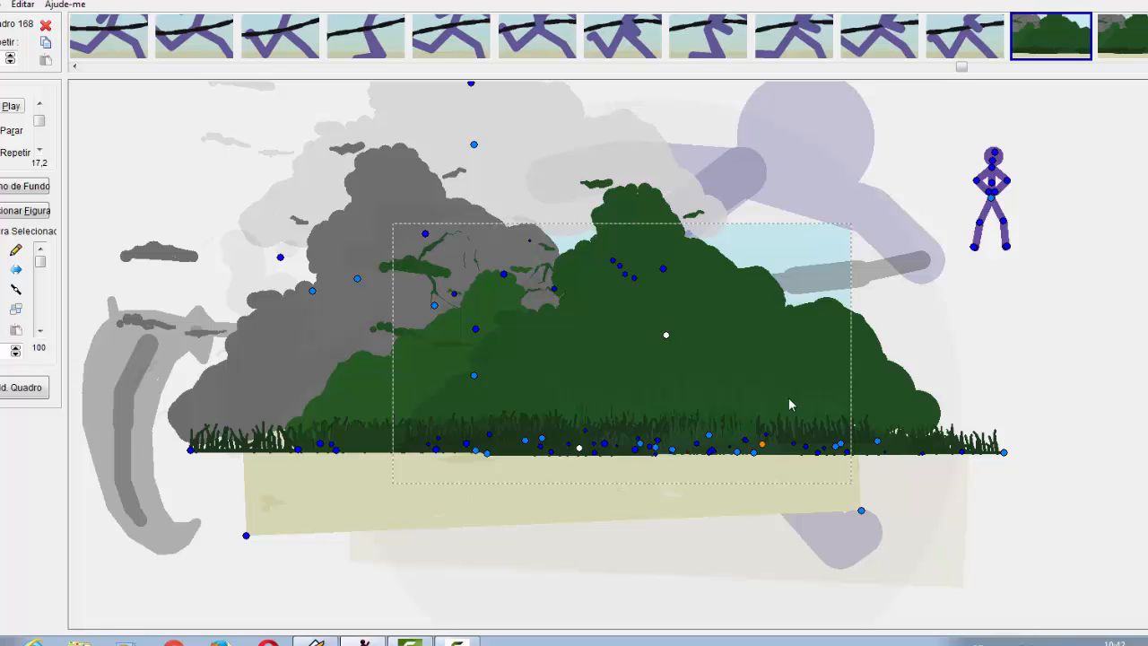
pyautogui.press('Right')
pyautogui.press('Right')
pyautogui.press('Right')
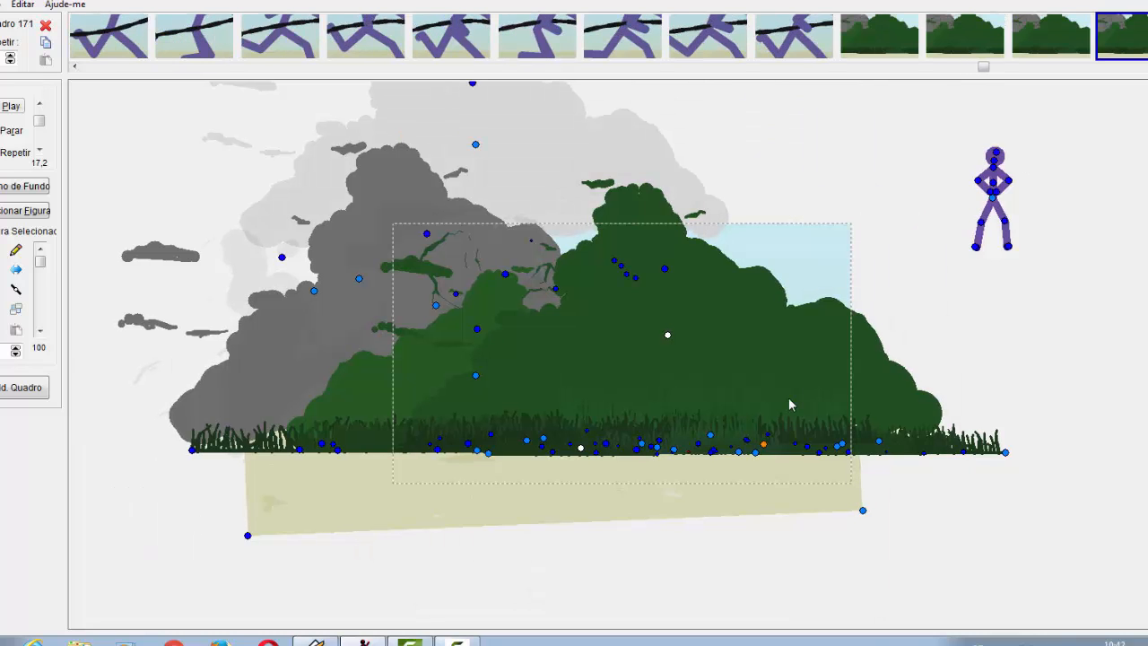
pyautogui.press('Right')
pyautogui.press('Right')
pyautogui.press('Right')
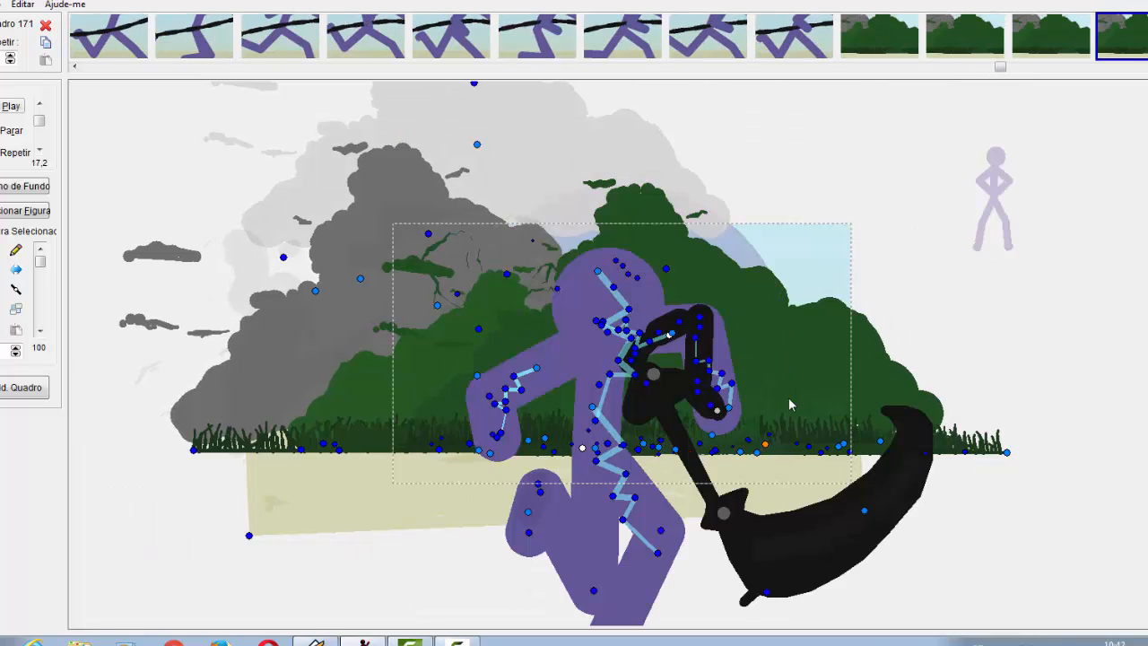
pyautogui.press('Right')
pyautogui.press('Right')
pyautogui.press('Right')
pyautogui.press('Right')
pyautogui.press('Right')
pyautogui.press('Right')
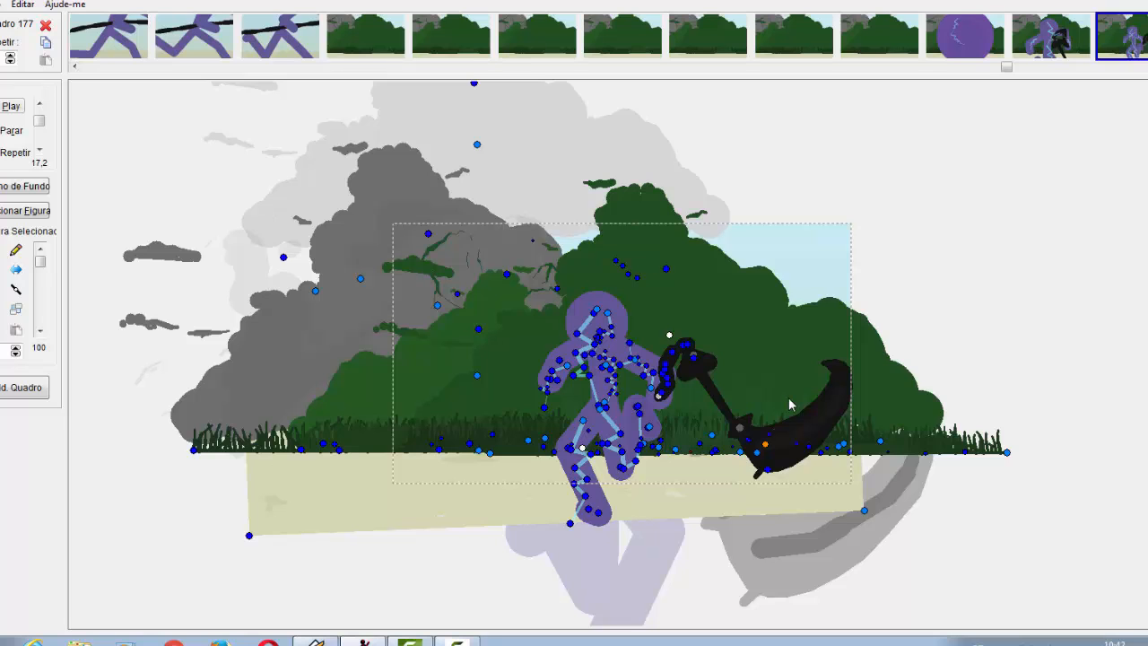
pyautogui.press('Right')
pyautogui.press('Right')
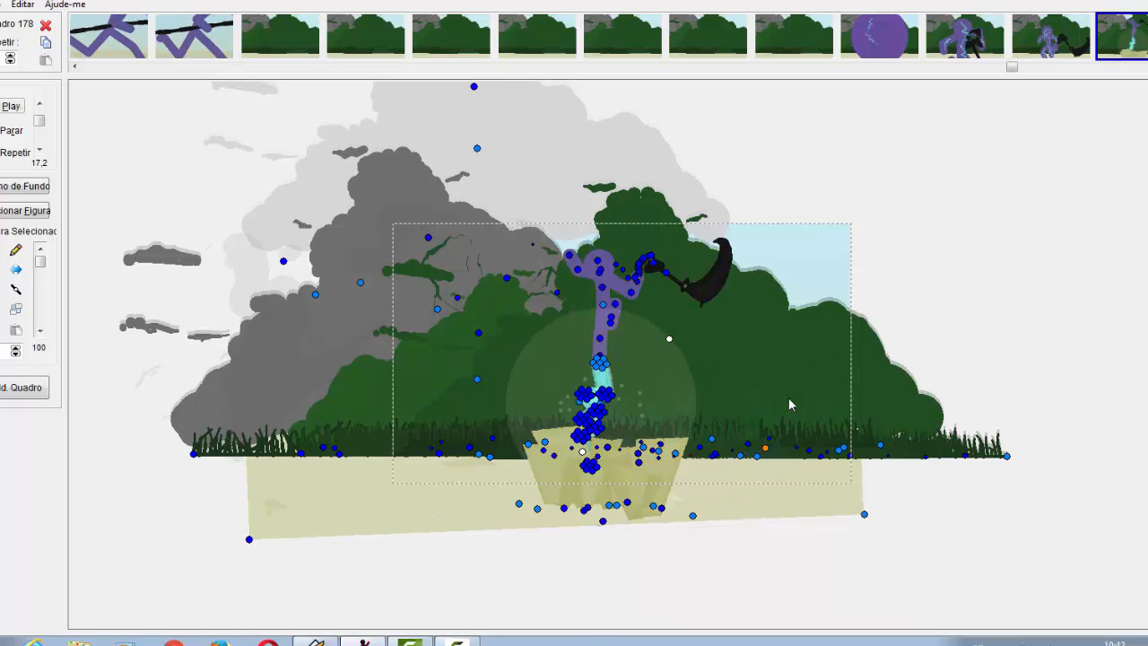
pyautogui.press('Right')
pyautogui.press('Right')
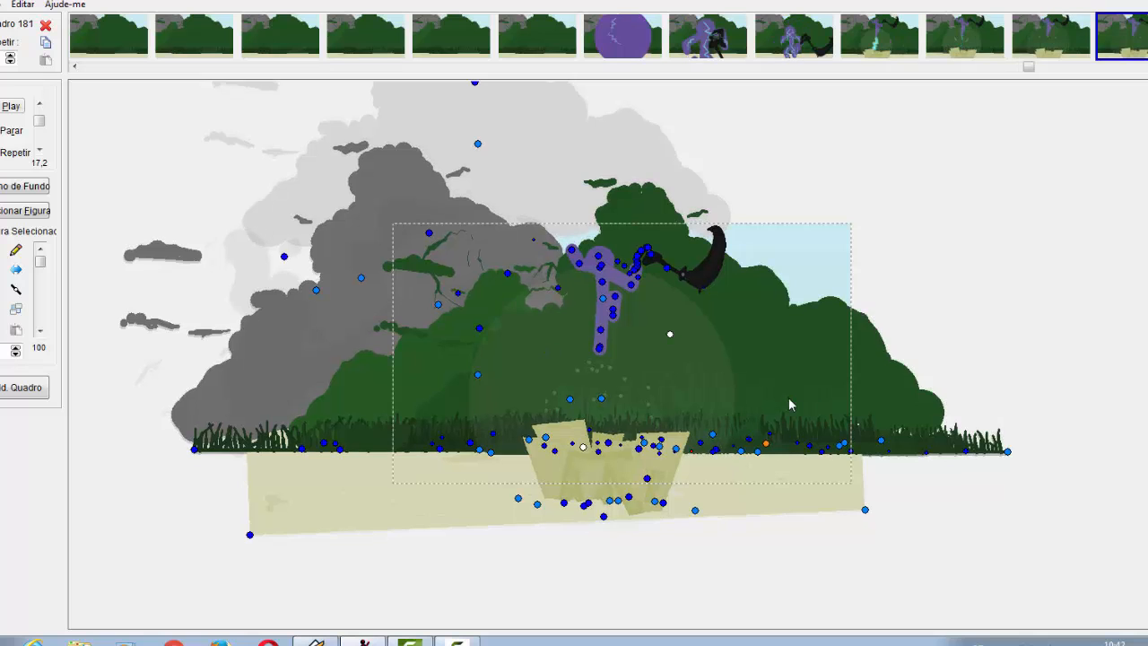
# - Compare frames 175 to 179, selecting a figure of the grey hills in frame 178 to examine its shift
pyautogui.click(625, 31)
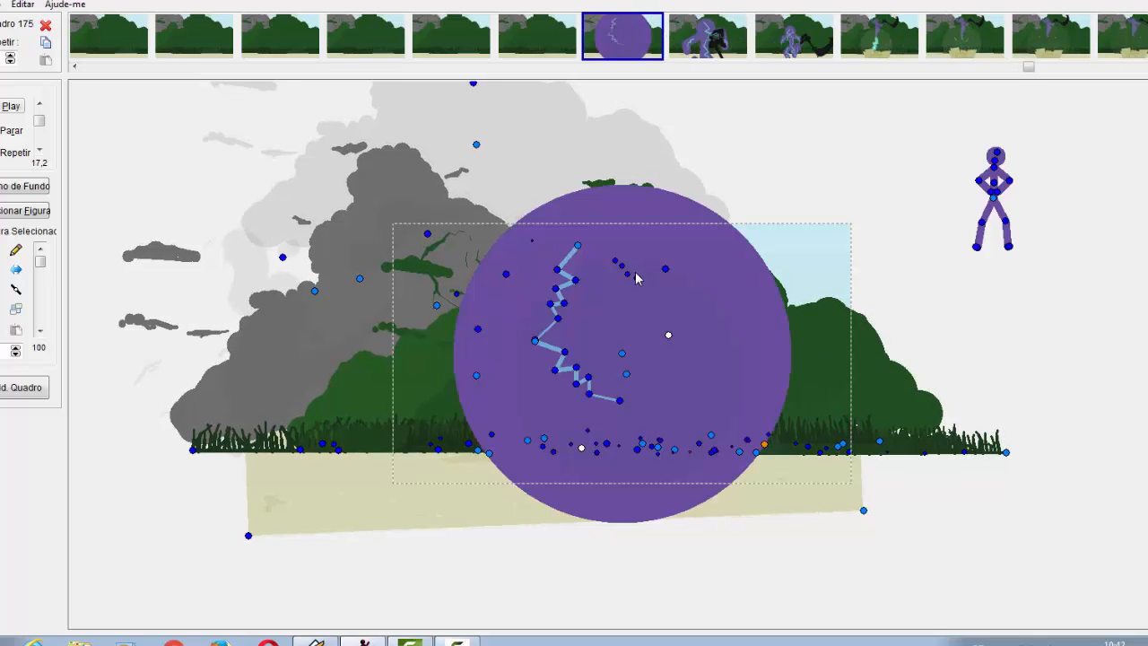
pyautogui.press('Right')
pyautogui.press('Right')
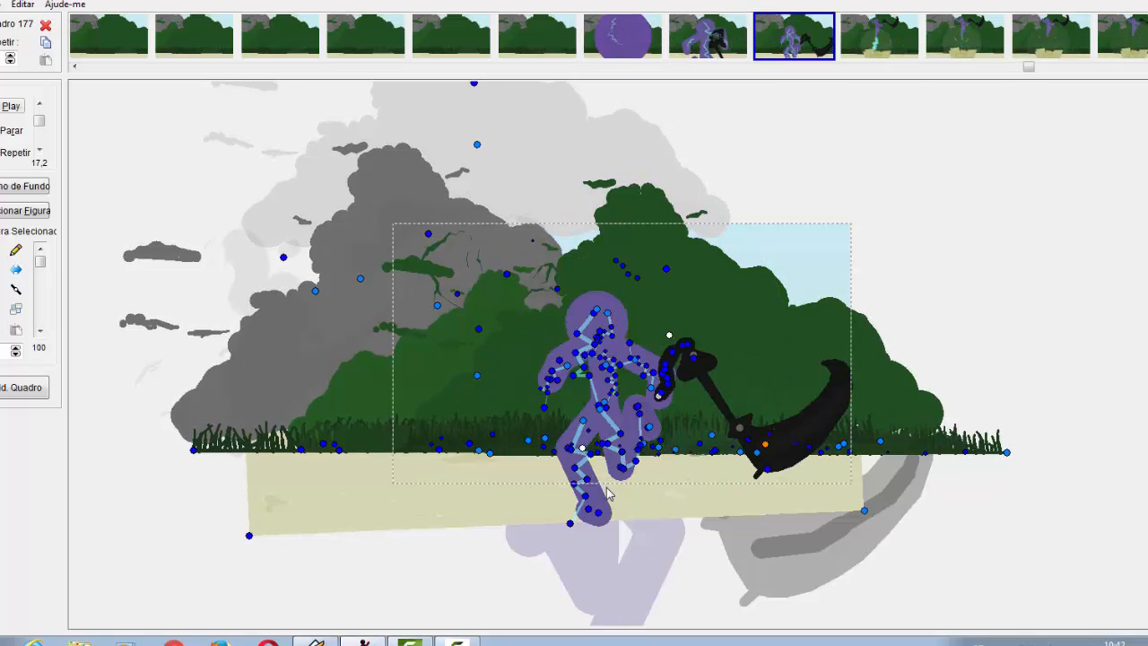
pyautogui.press('Right')
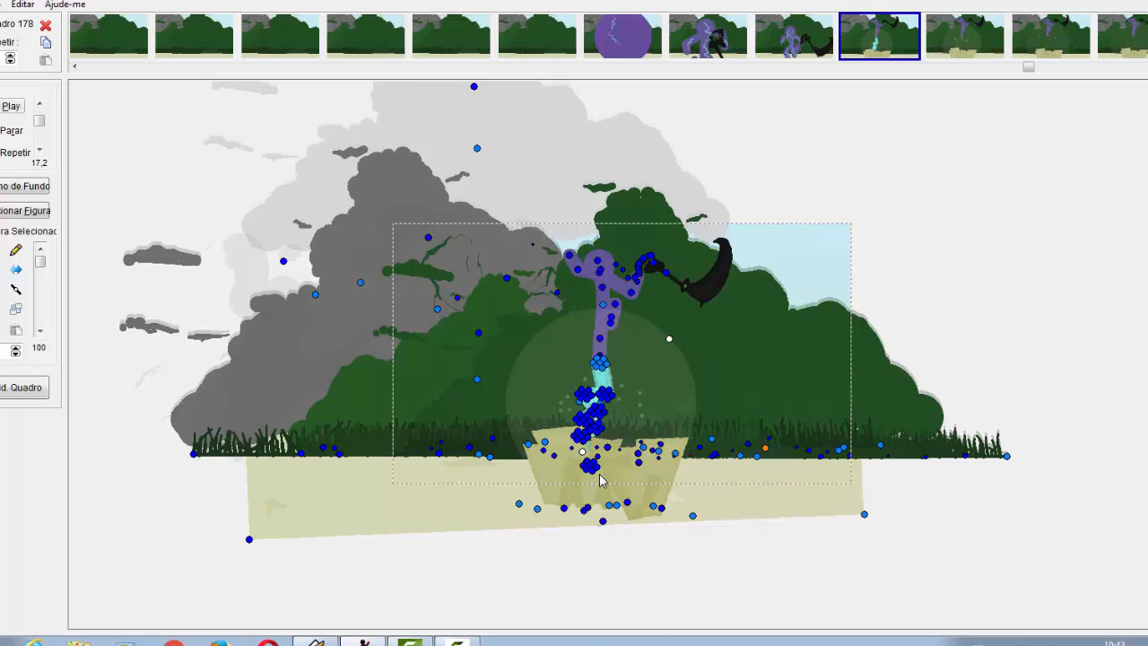
pyautogui.press('Left')
pyautogui.press('Right')
pyautogui.click(428, 237)
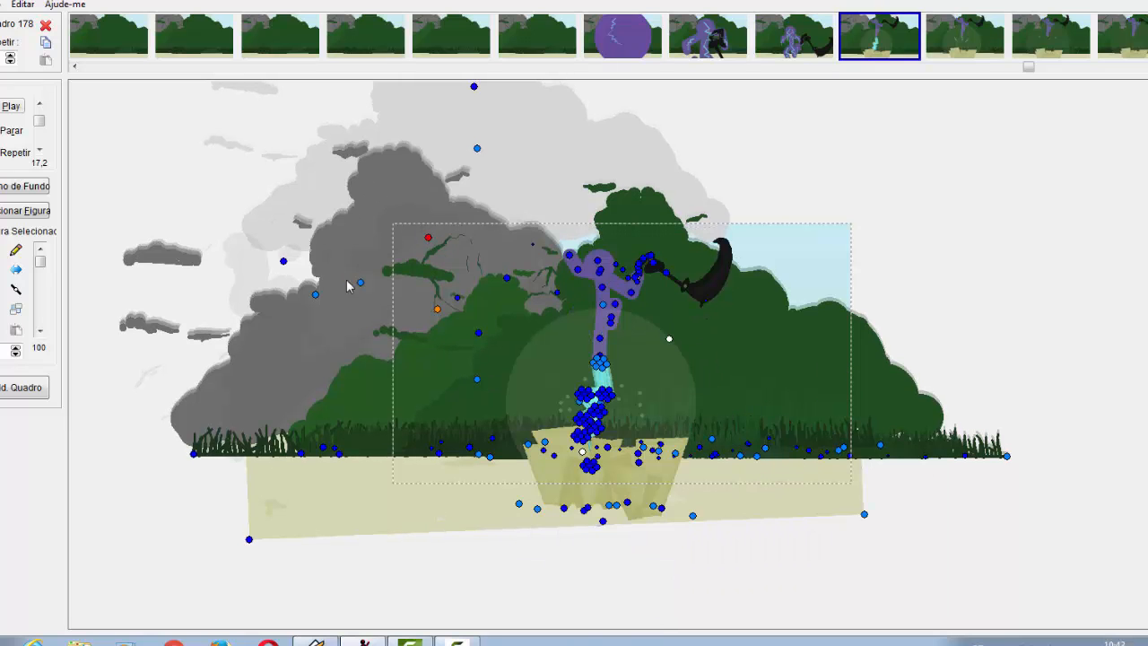
pyautogui.press('Right')
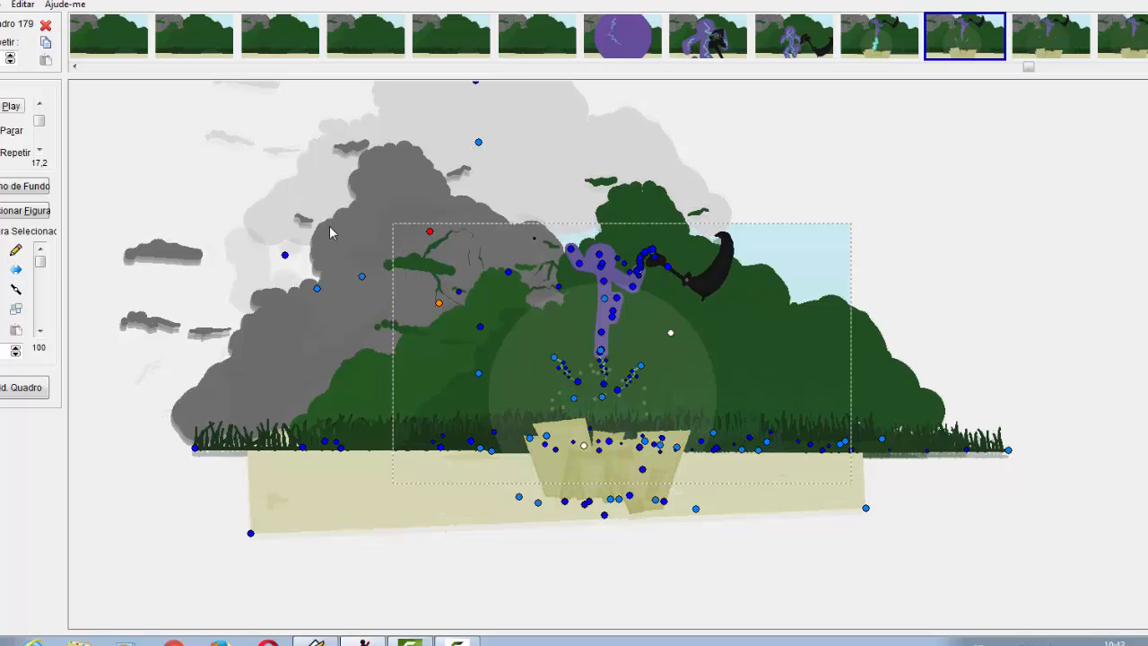
# - Try moving all figures slightly down in frame 177, using frame 178 as the reference position
pyautogui.press('Left')
pyautogui.press('Left')
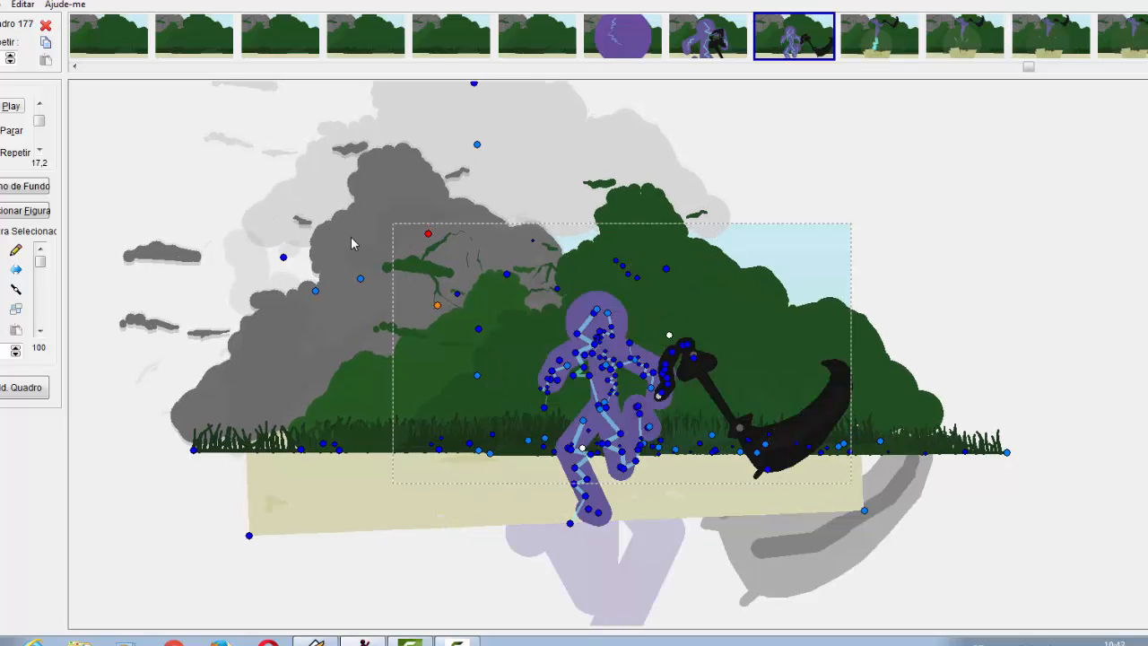
pyautogui.press('Right')
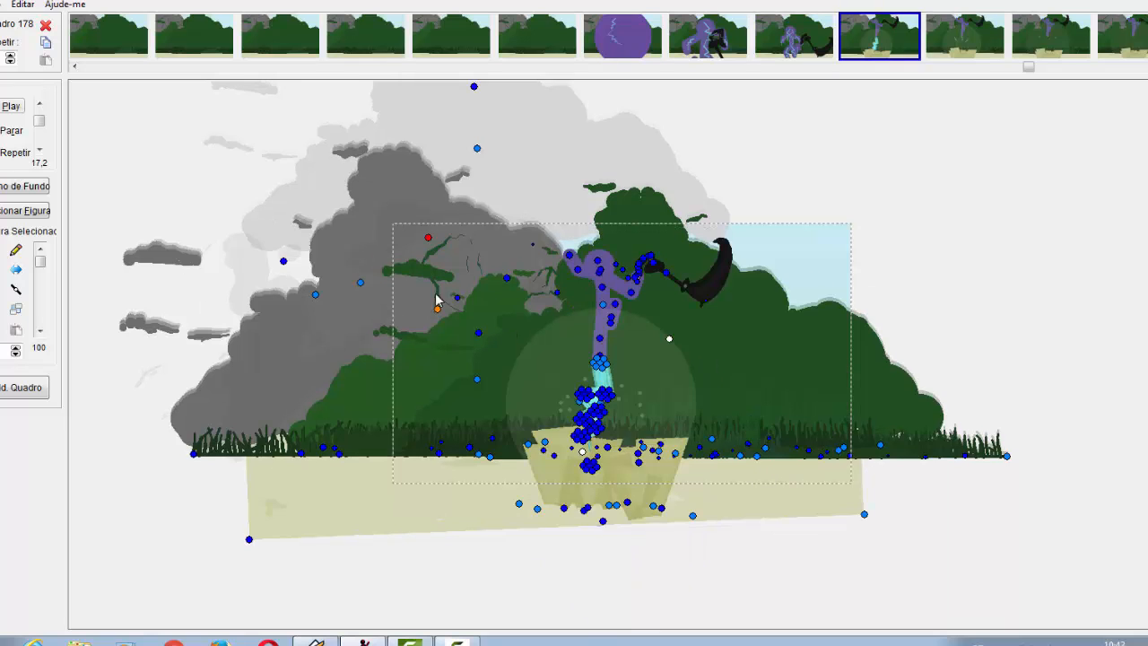
pyautogui.press('Left')
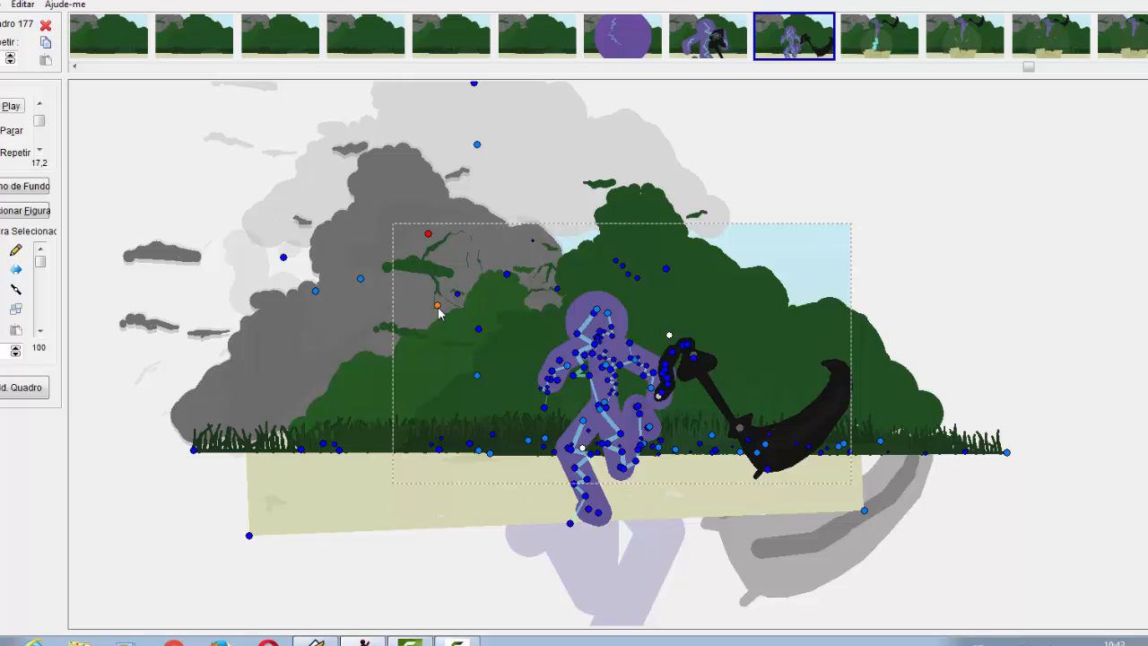
pyautogui.moveTo(439, 313); pyautogui.dragTo(439, 317)
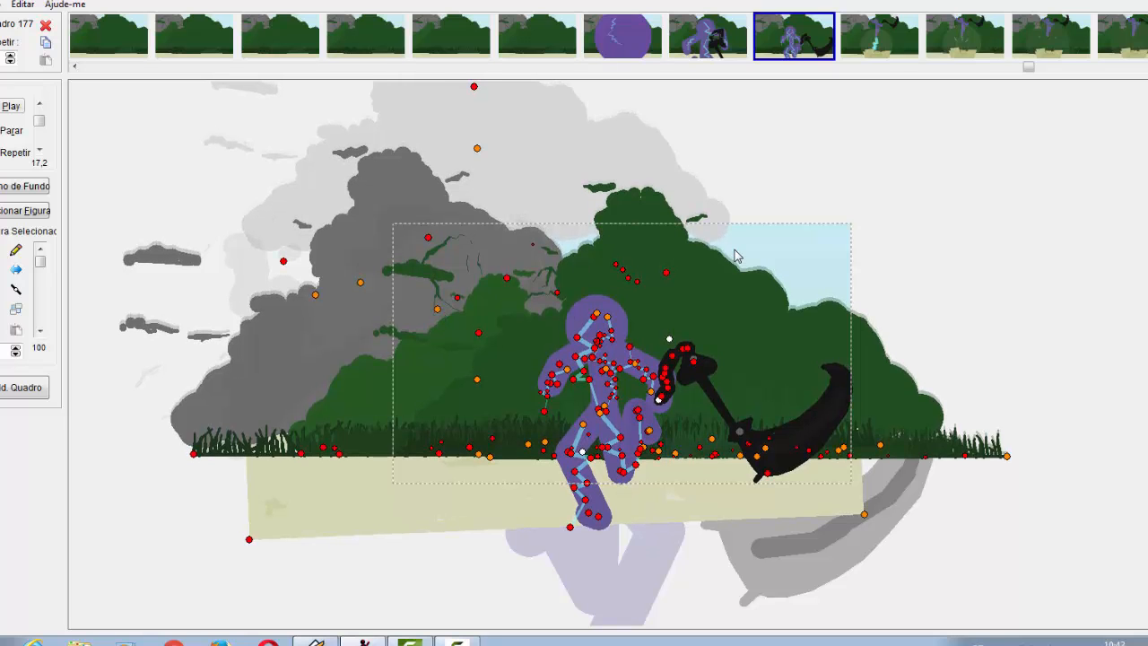
# - Step forward from frame 177 to frame 181 to examine how the whole scene shifts between frames
pyautogui.press('Right')
pyautogui.press('Right')
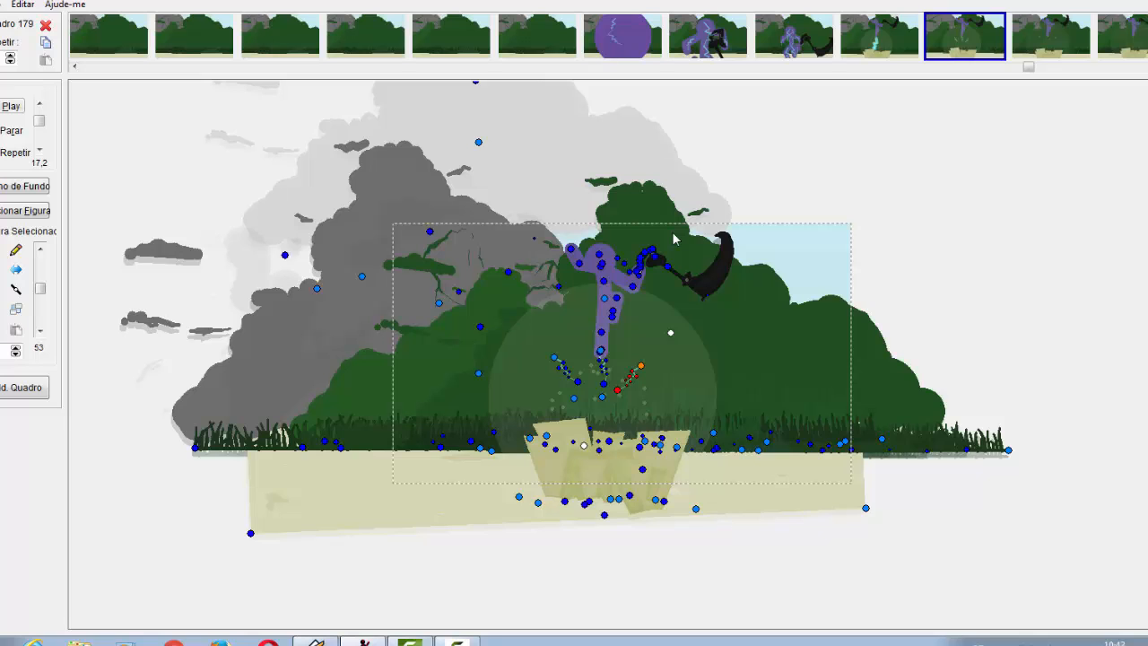
pyautogui.press('Right')
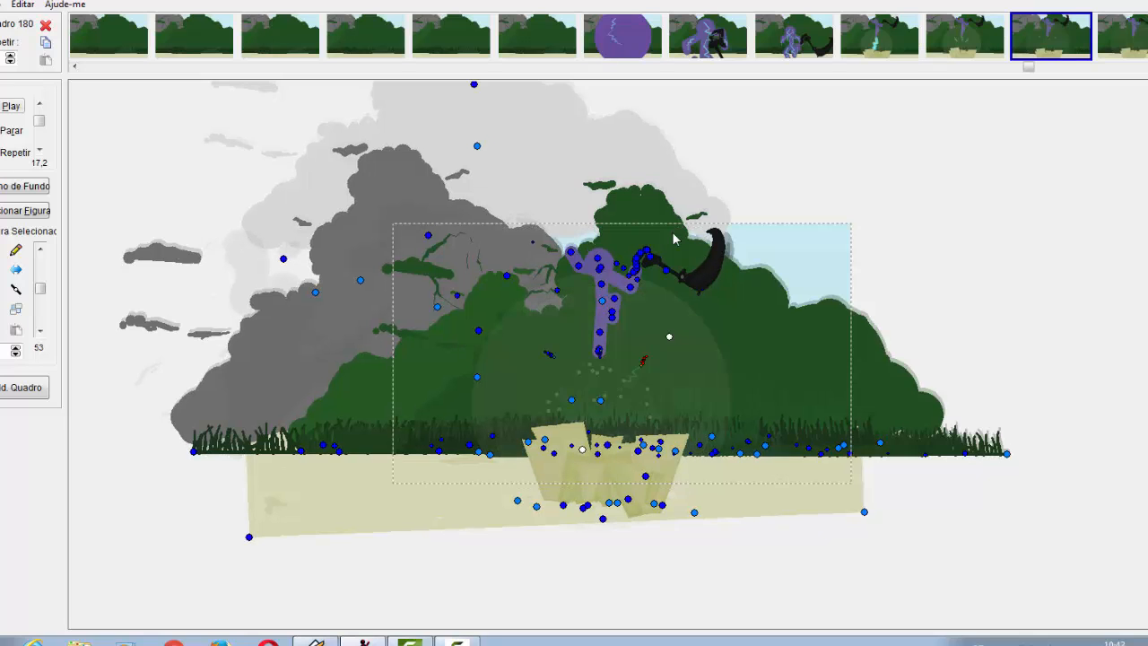
pyautogui.press('Right')
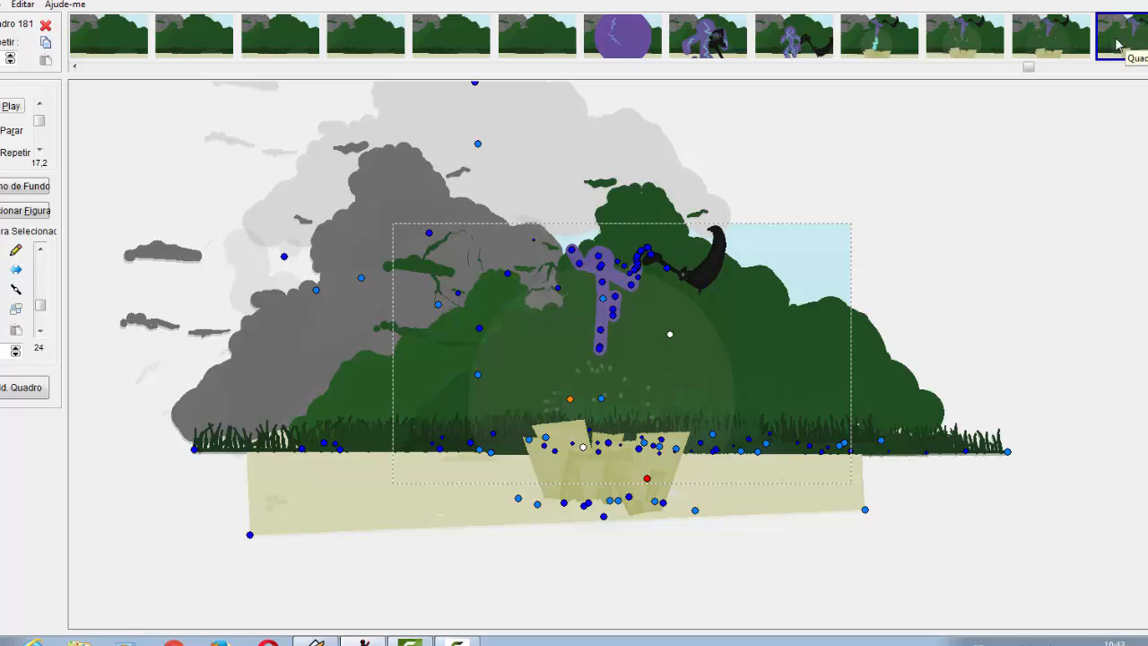
# - Return to frame 172, try moving all figures slightly down and left, and reload the frame to discard the change
pyautogui.moveTo(1032, 71); pyautogui.dragTo(1050, 71)
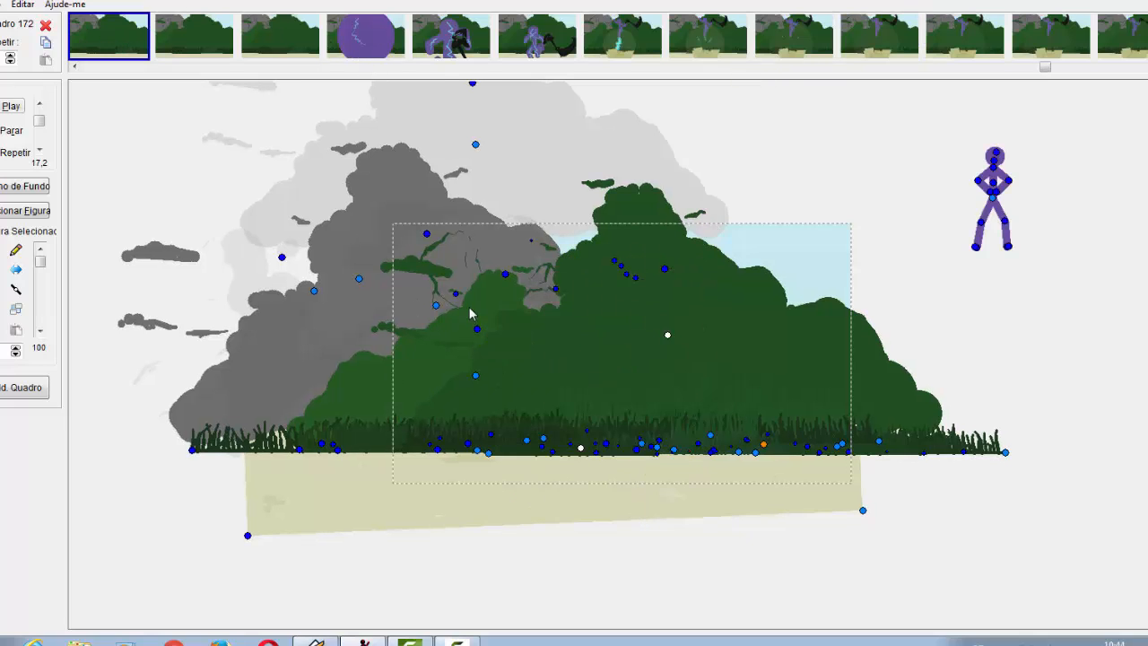
pyautogui.press('Right')
pyautogui.press('Right')
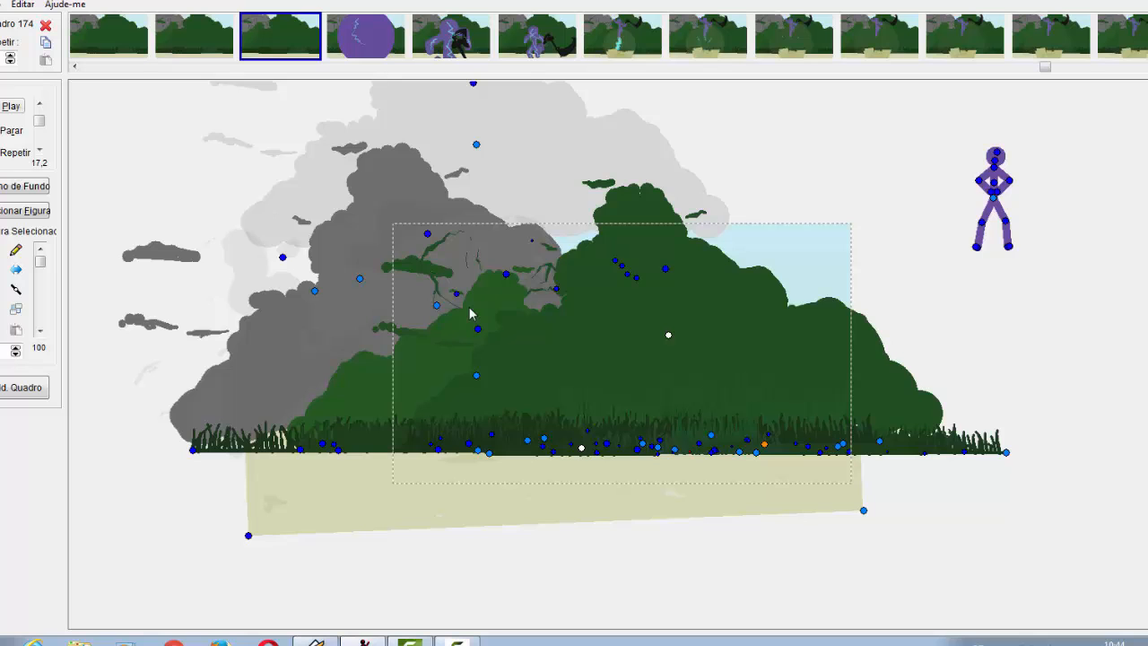
pyautogui.press('Left')
pyautogui.press('Left')
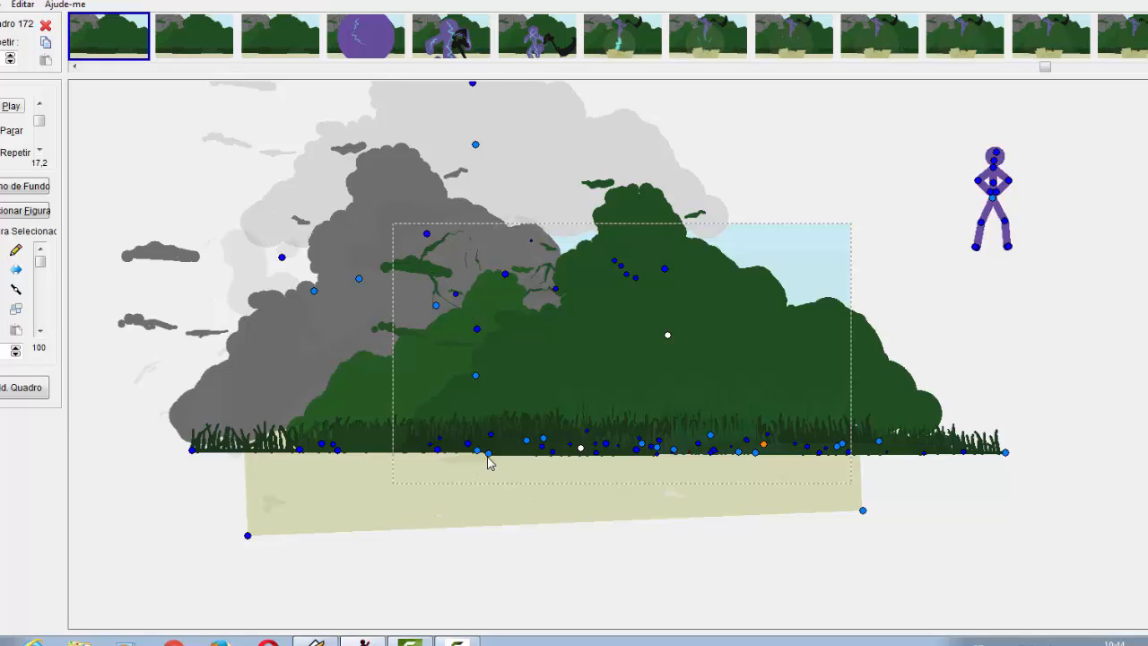
pyautogui.hotkey('ctrl', 'a')
pyautogui.moveTo(489, 454); pyautogui.dragTo(487, 461)
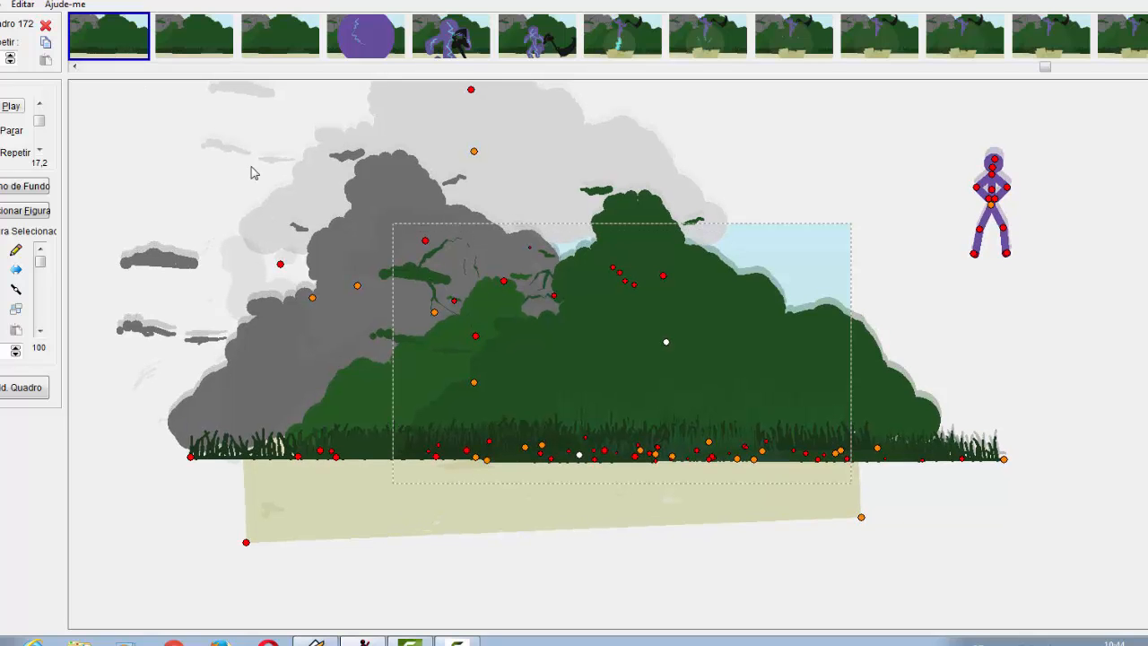
pyautogui.click(128, 42)
# - Try moving all figures slightly up in frame 173, reload the frame to discard the change, and advance to frame 174
pyautogui.press('Right')
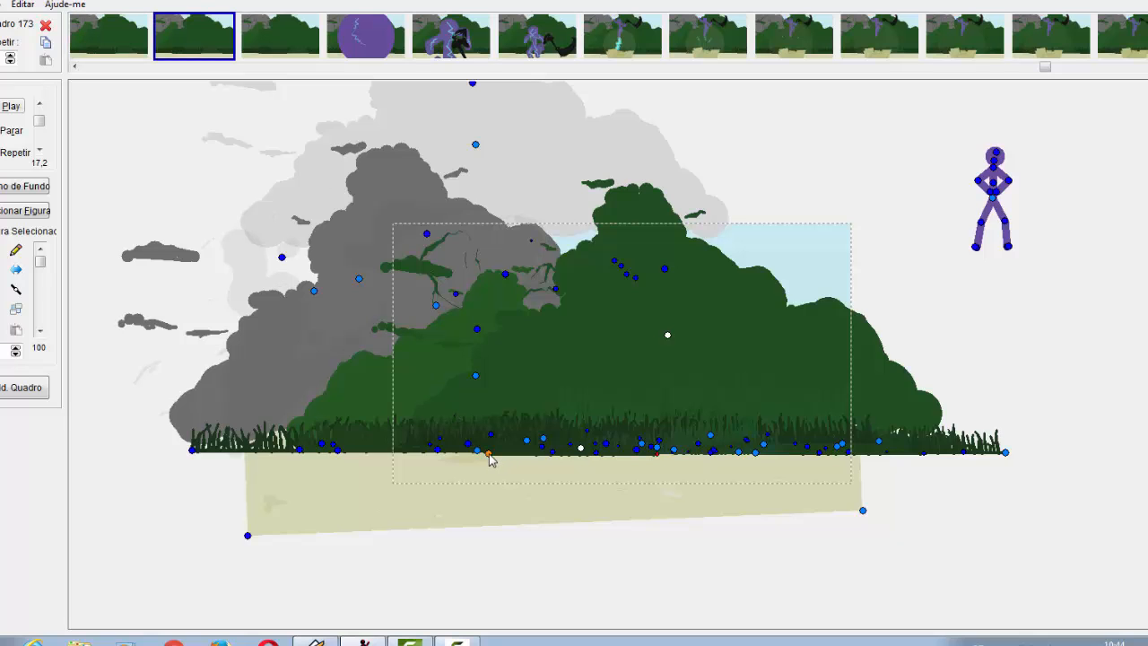
pyautogui.hotkey('ctrl', 'a')
pyautogui.moveTo(490, 457); pyautogui.dragTo(489, 448)
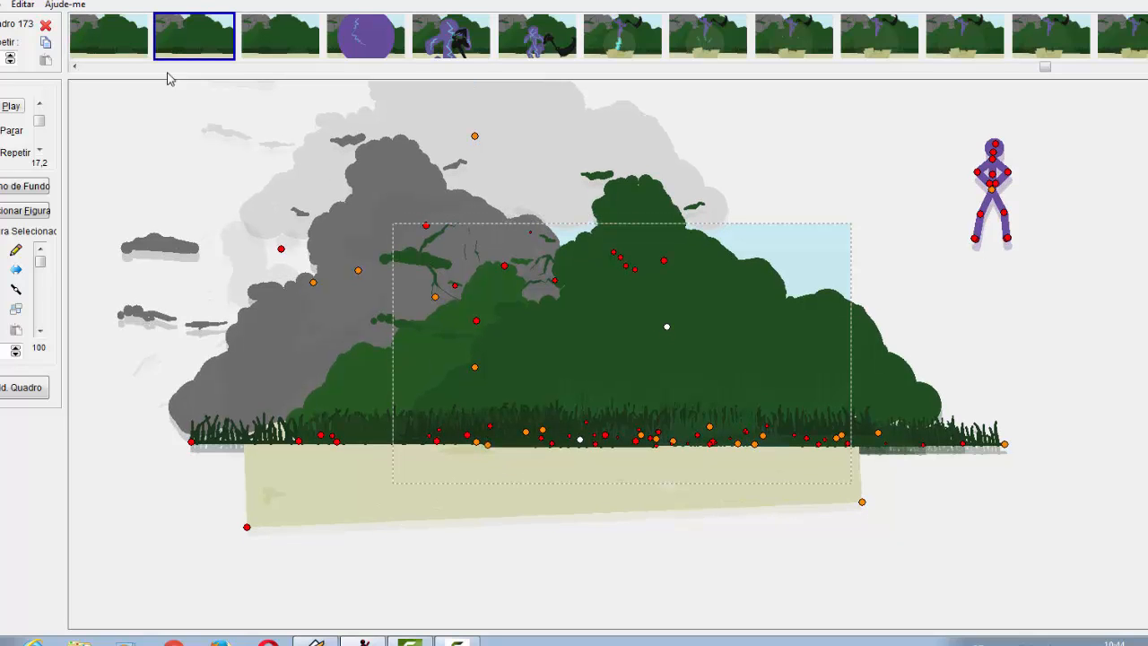
pyautogui.click(181, 51)
pyautogui.press('Right')
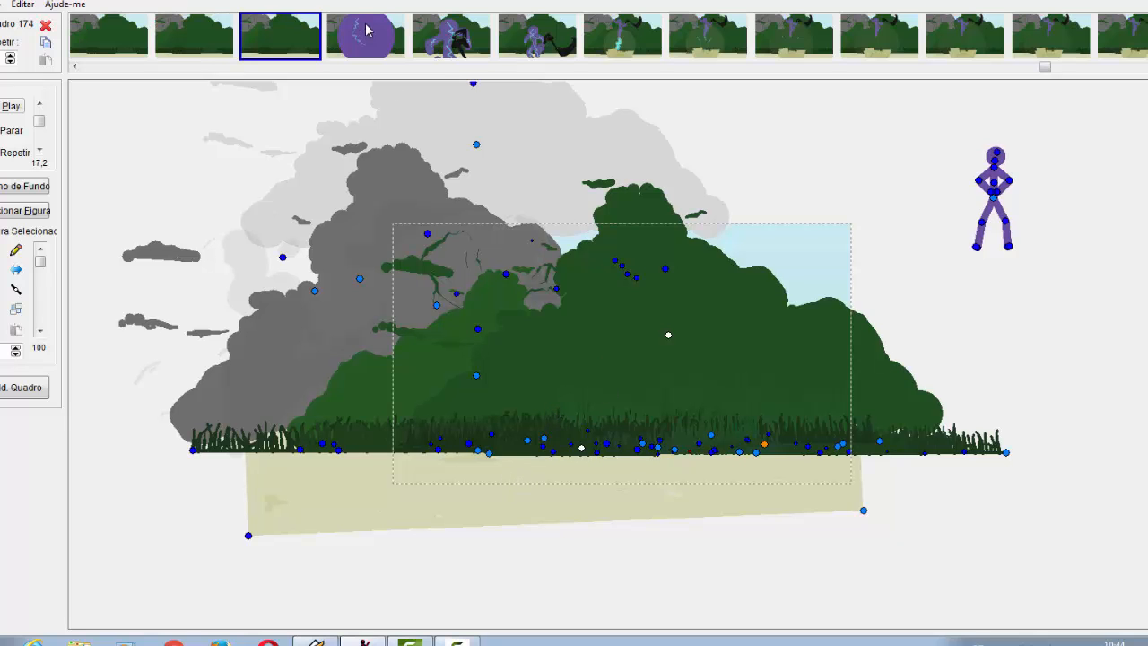
# - Select frame 186 at the start of the lake and house scene and play the animation from there
pyautogui.moveTo(1045, 68); pyautogui.dragTo(1094, 71)
pyautogui.click(549, 42)
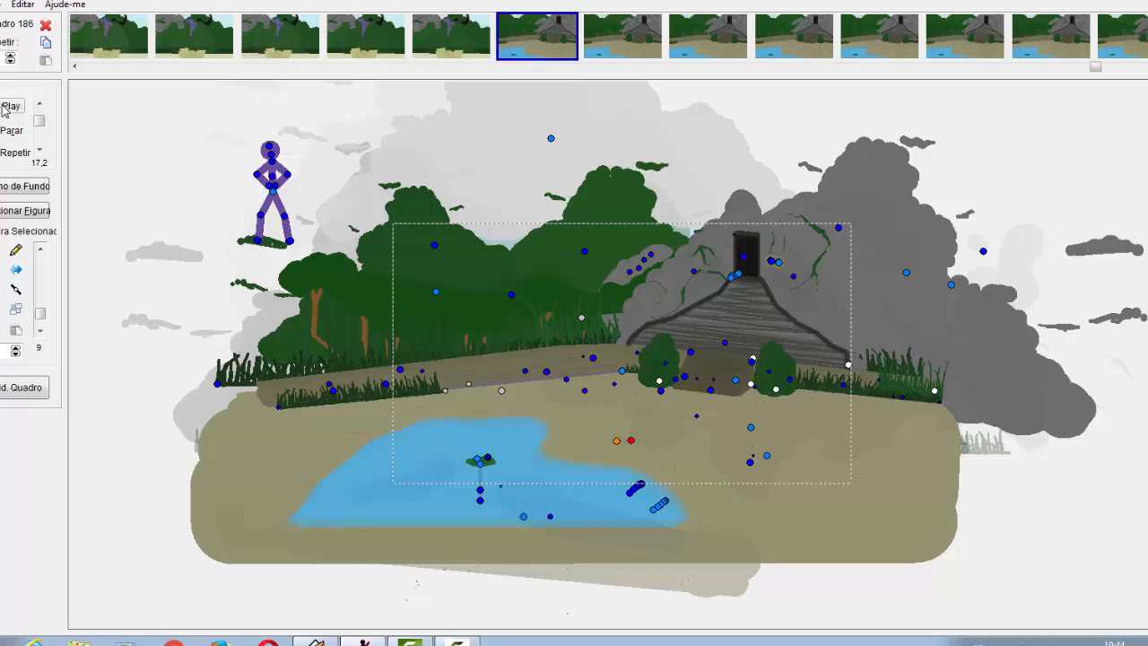
pyautogui.click(6, 107)
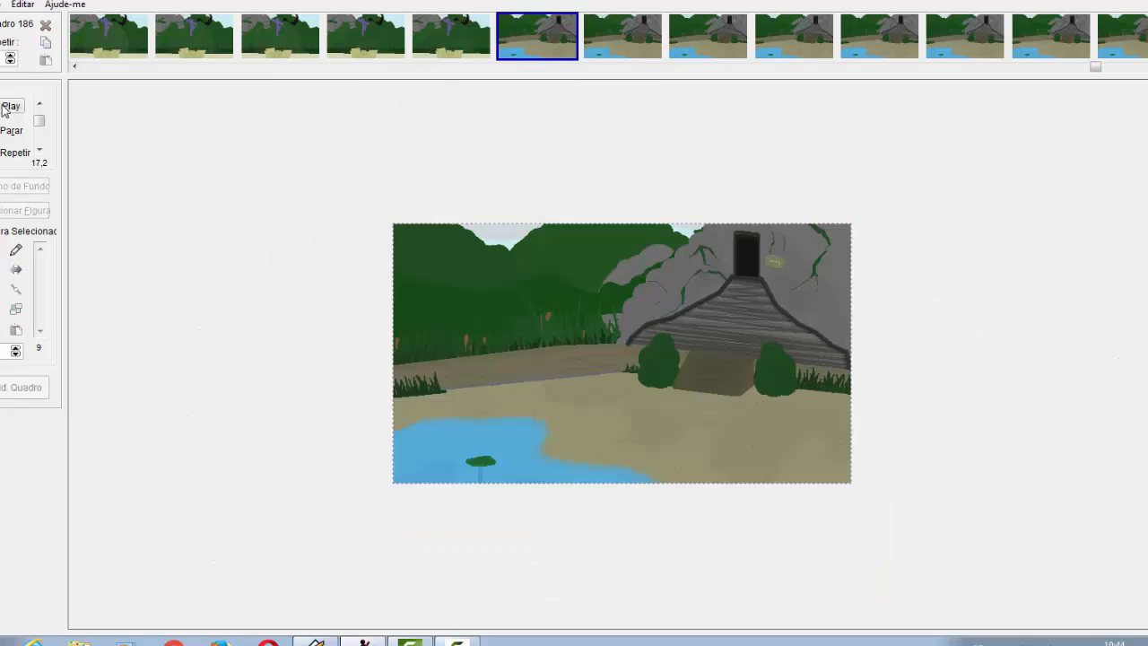
pyautogui.click(7, 107)
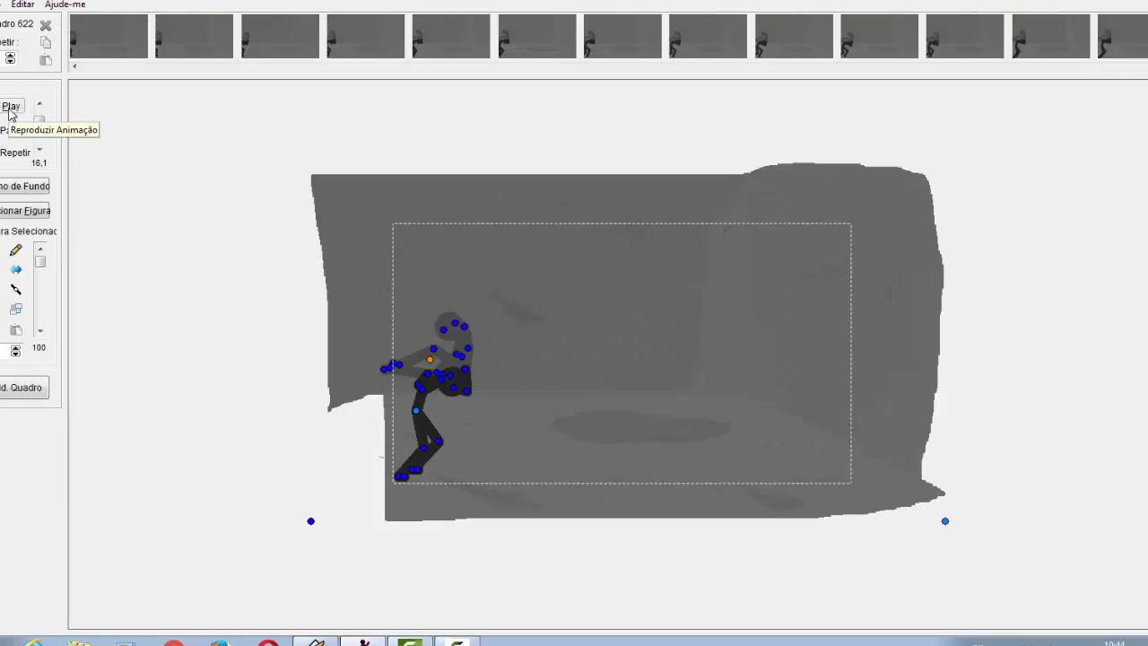
# - Play the animation from frame 622, and jump to frame 22 of the indoor fight scene
pyautogui.click(9, 108)
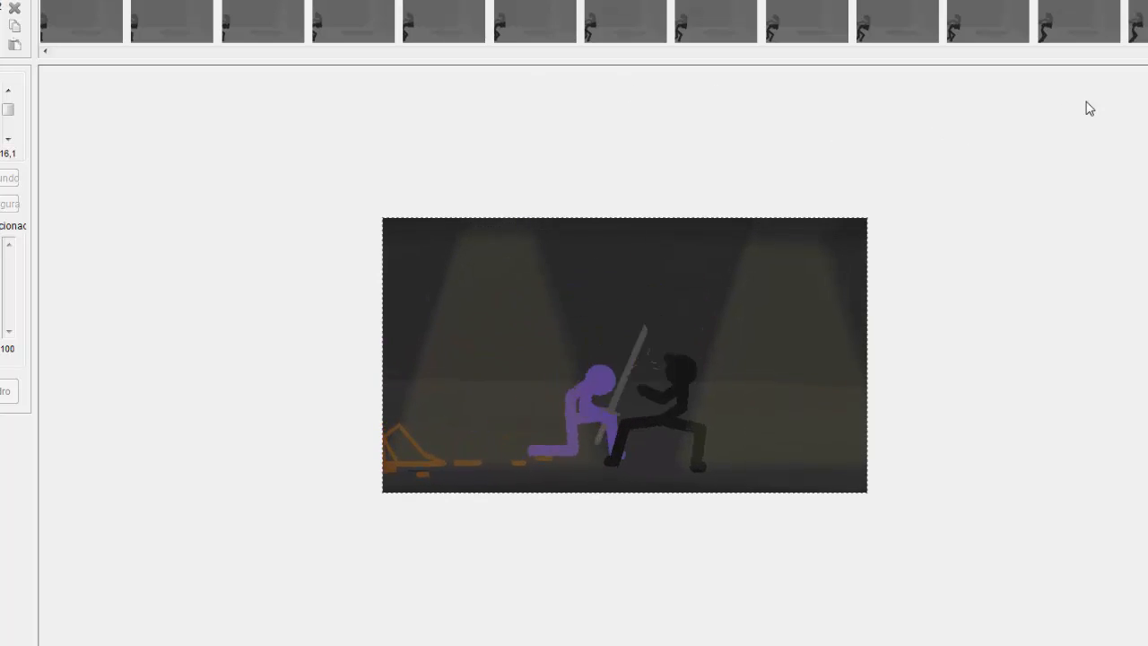
pyautogui.moveTo(1147, 51); pyautogui.dragTo(95, 41)
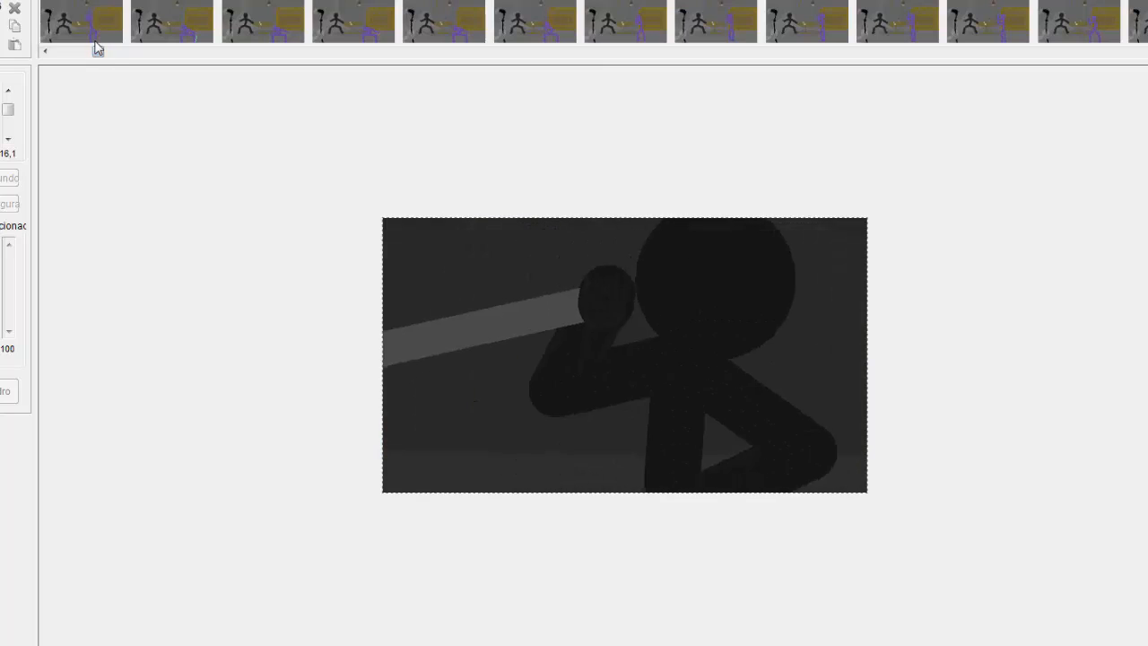
pyautogui.click(109, 39)
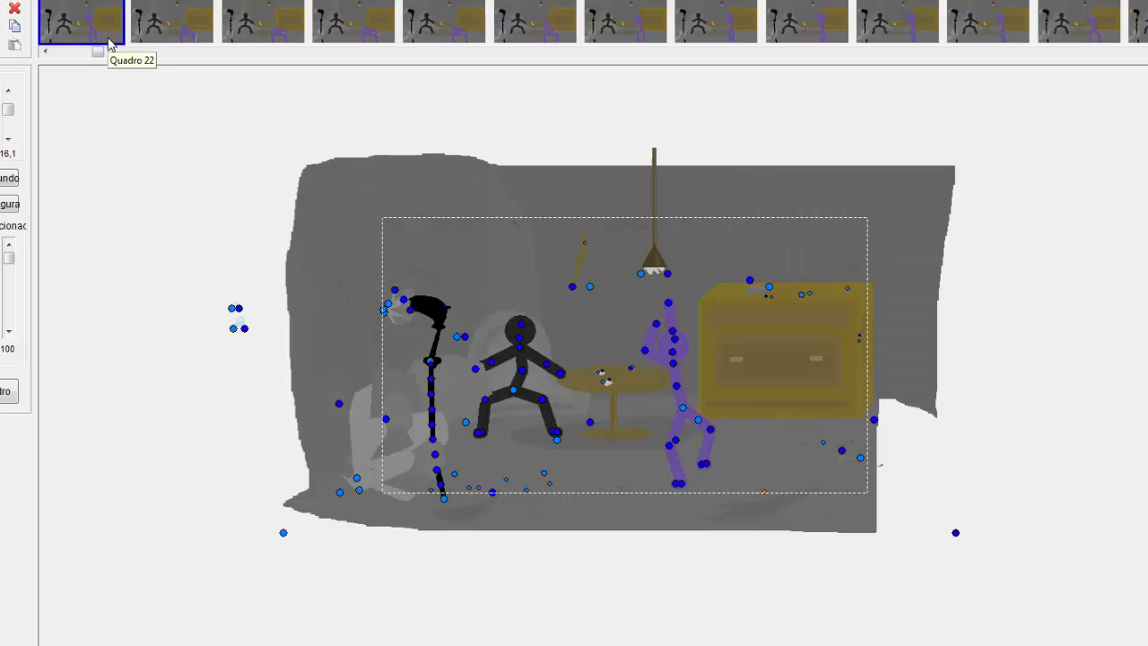
# - Play the indoor fight from its opening frames, then select a frame with the black figure facing the crouching purple figure
pyautogui.moveTo(98, 51); pyautogui.dragTo(59, 51)
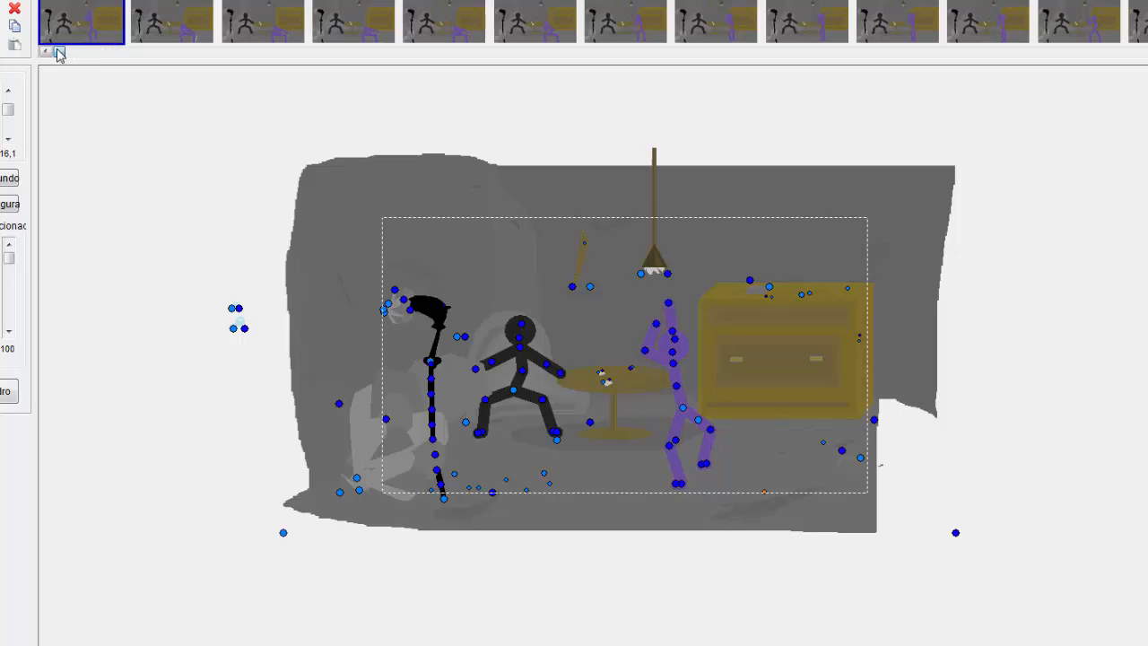
pyautogui.click(243, 24)
pyautogui.click(1, 103)
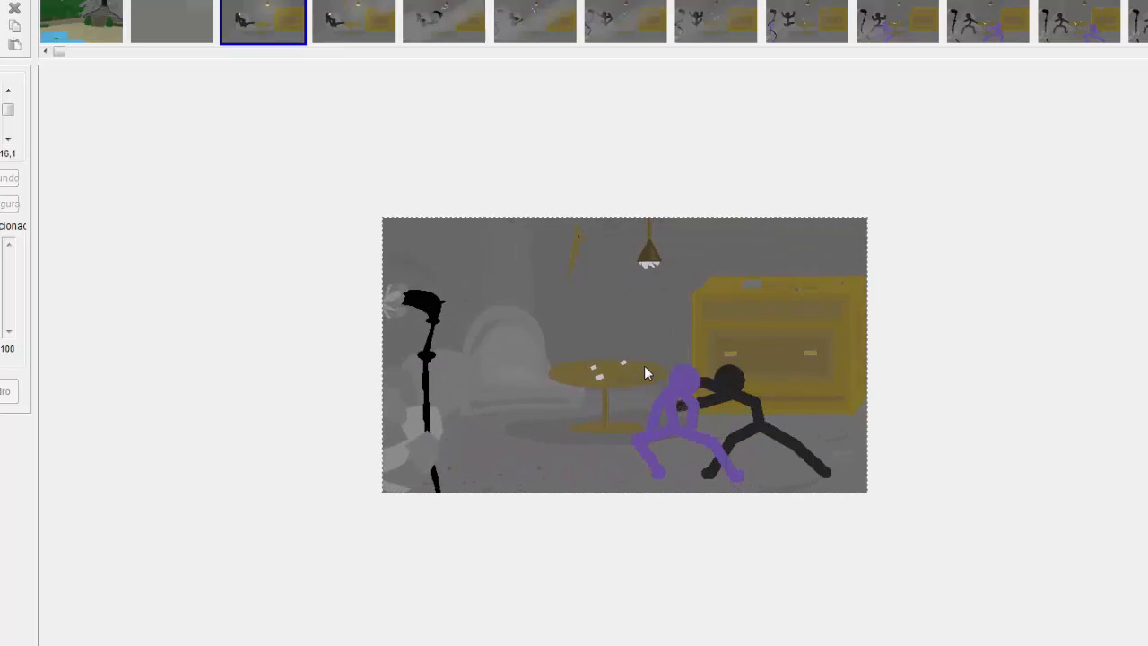
pyautogui.click(718, 25)
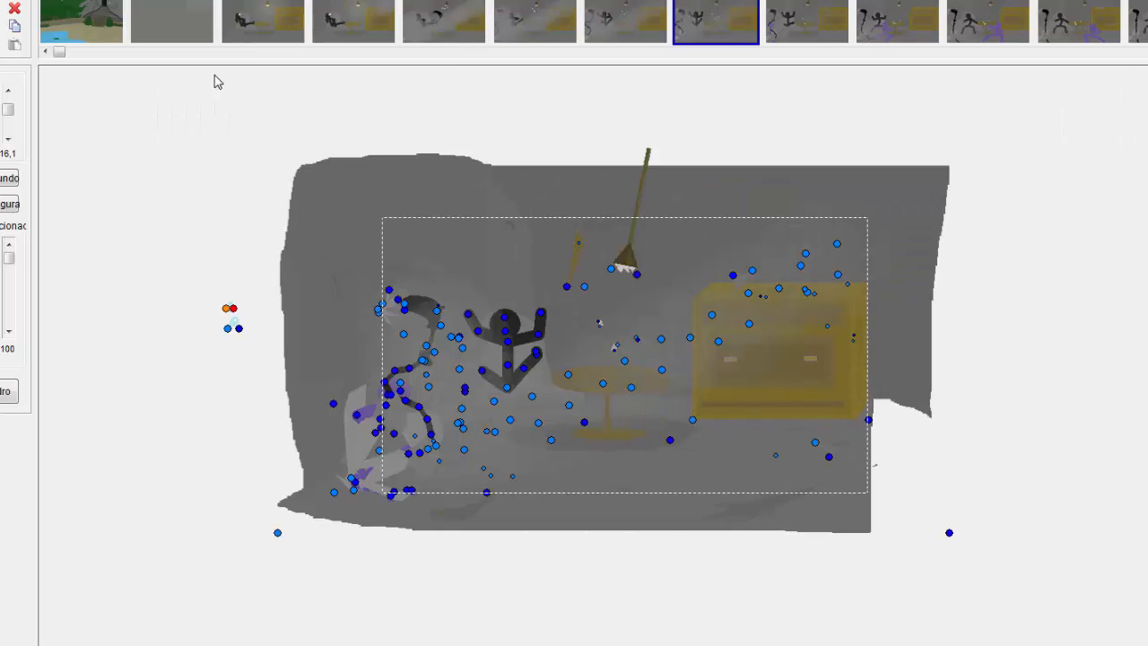
pyautogui.moveTo(61, 52); pyautogui.dragTo(129, 52)
pyautogui.click(188, 35)
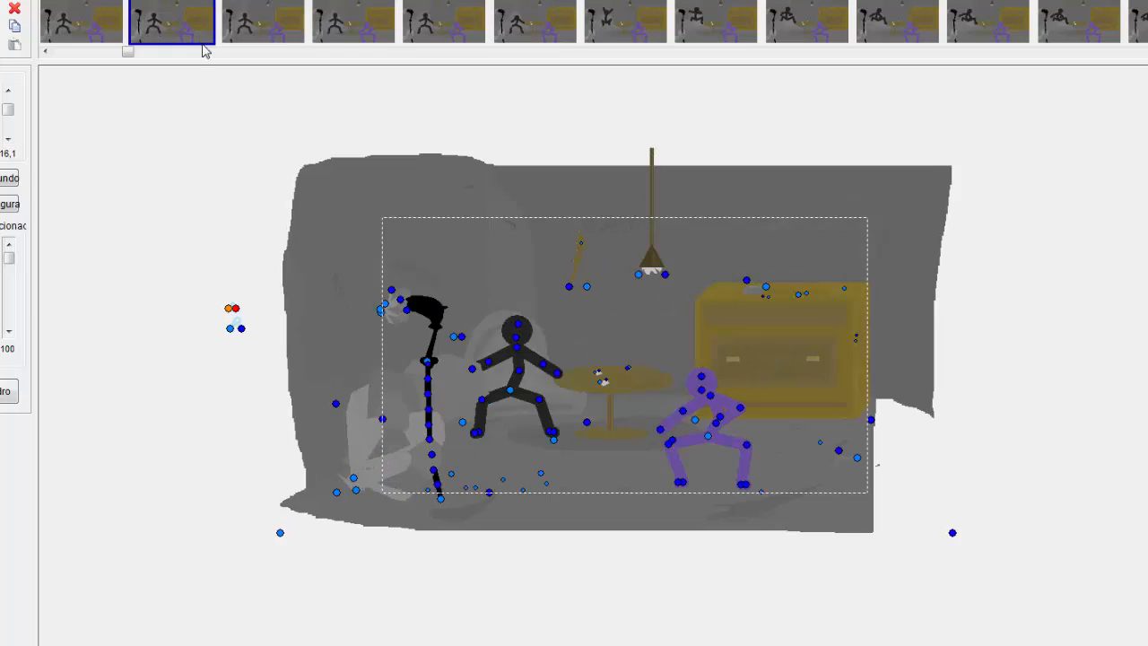
# - Step through the indoor standoff frames, then jump ahead to the frames where the black figure leaps off the table
pyautogui.press('Right')
pyautogui.press('Right')
pyautogui.press('Right')
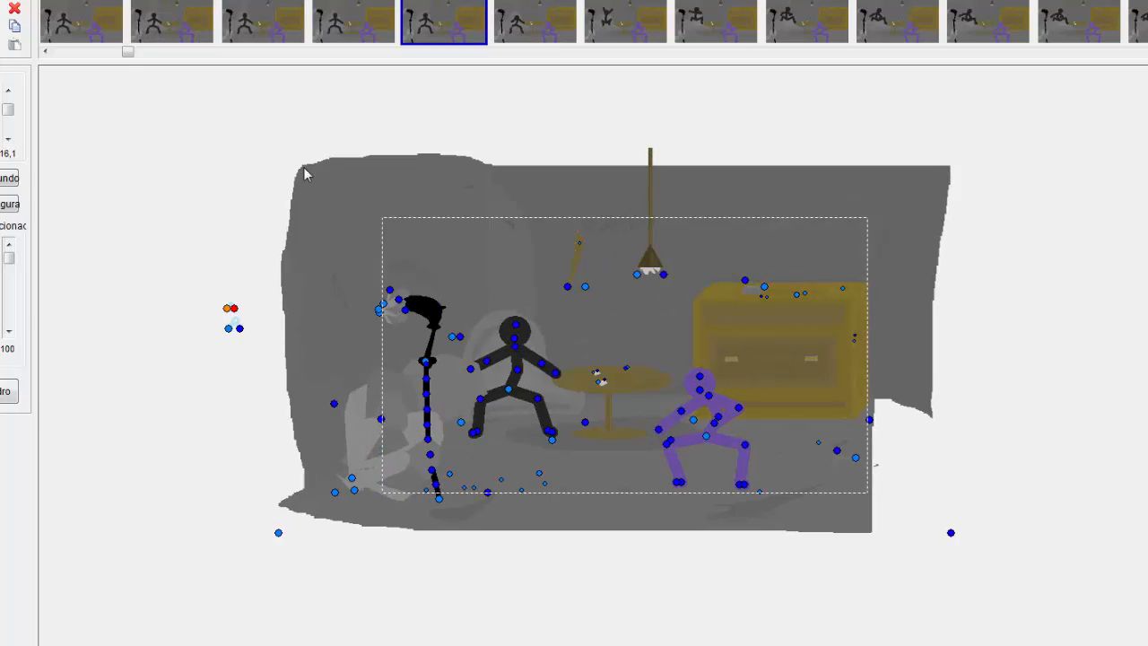
pyautogui.moveTo(128, 52); pyautogui.dragTo(163, 52)
pyautogui.click(99, 18)
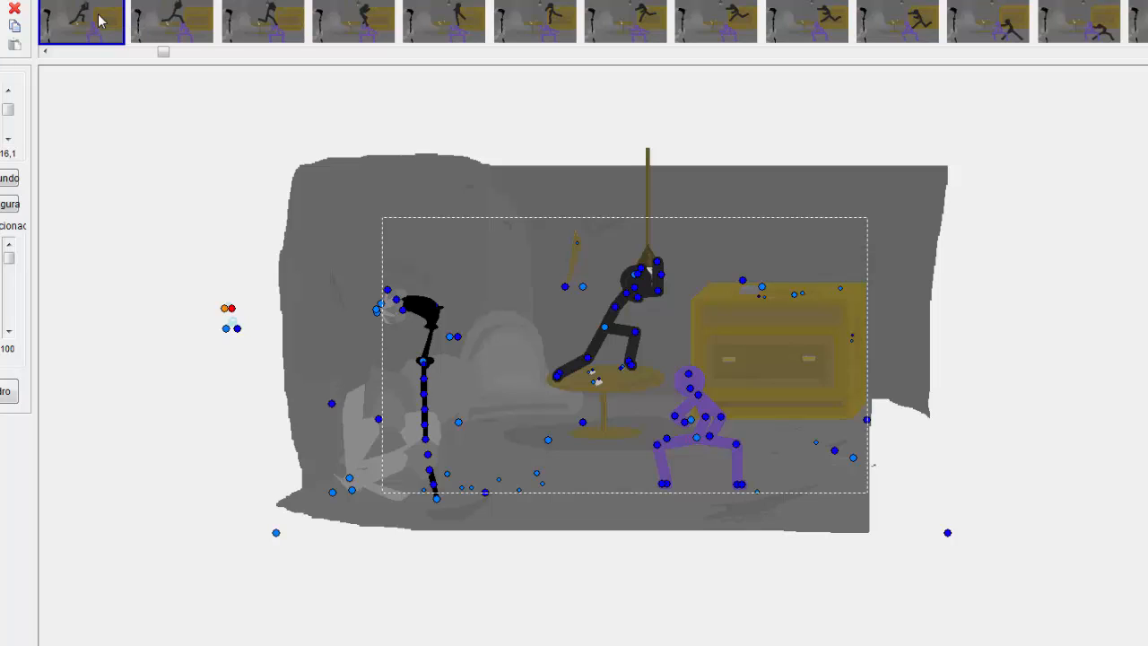
pyautogui.press('Right')
pyautogui.press('Right')
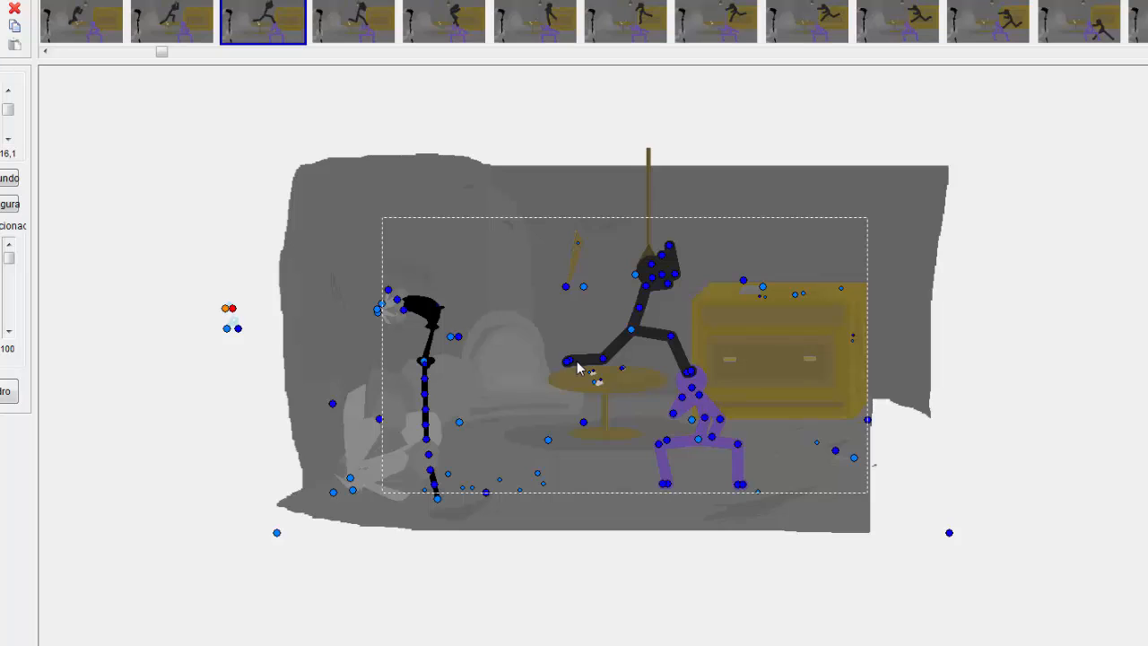
# - Step forward and back through the frames of the black figure landing on the crouching purple figure to compare the scene's position
pyautogui.press('Right')
pyautogui.press('Right')
pyautogui.press('Right')
pyautogui.press('Right')
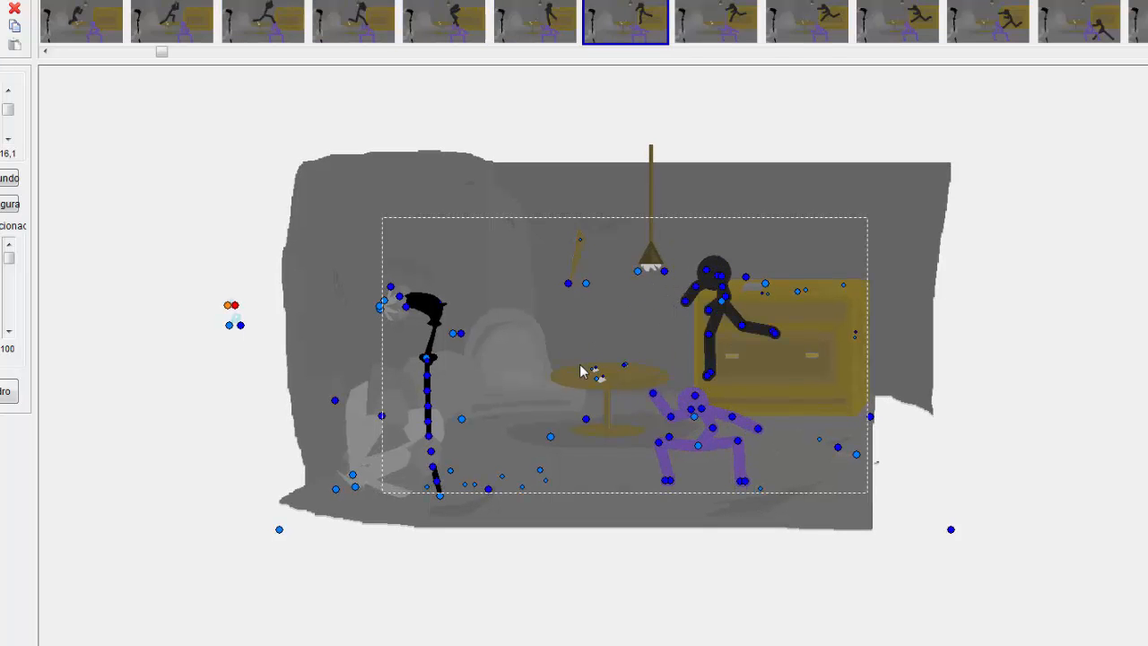
pyautogui.press('Left')
pyautogui.press('Left')
pyautogui.press('Left')
pyautogui.press('Left')
pyautogui.press('Right')
pyautogui.press('Right')
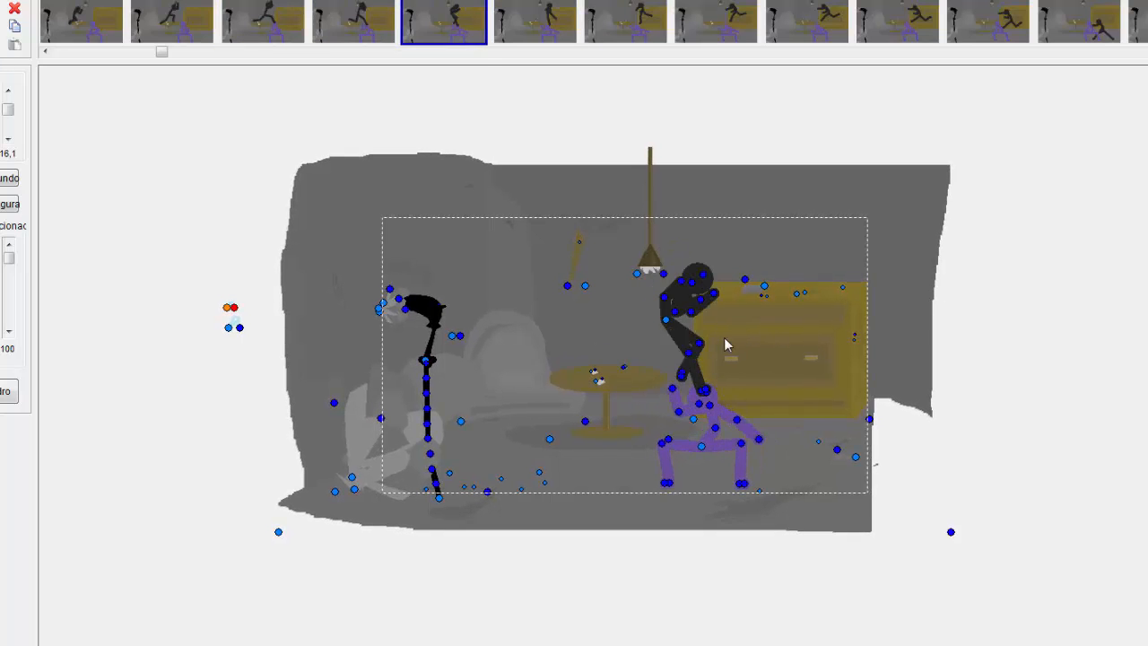
# - Step through the black figure's jump off the purple figure to examine how the whole room moves between frames
pyautogui.press('Right')
pyautogui.press('Right')
pyautogui.press('Right')
pyautogui.press('Right')
pyautogui.press('Right')
pyautogui.press('Right')
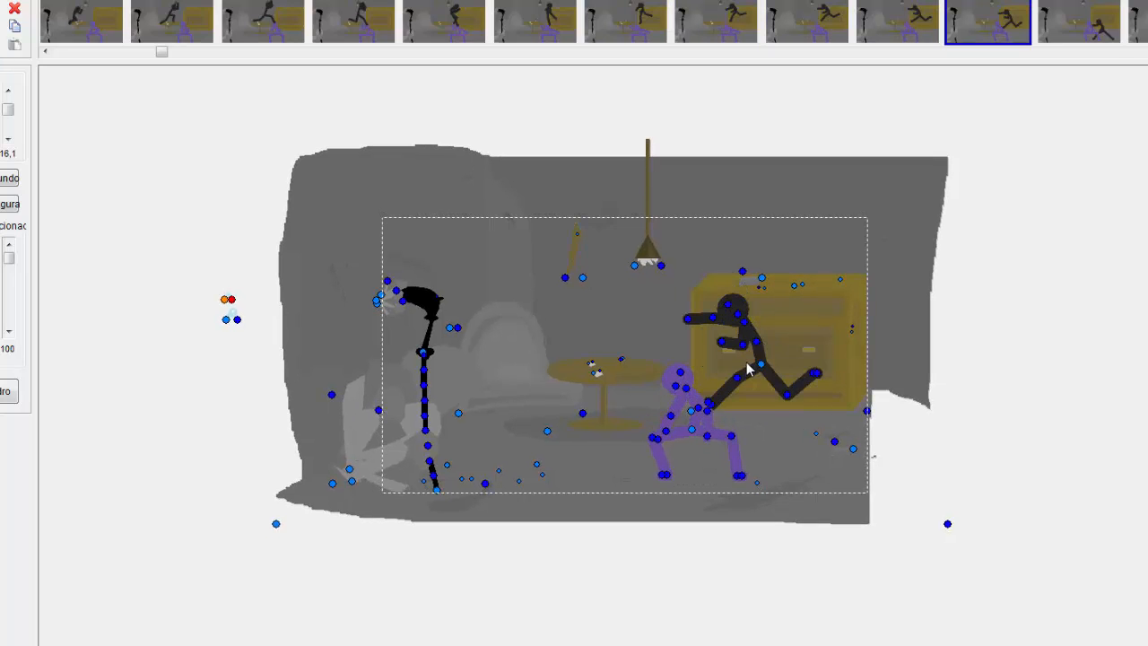
pyautogui.press('Right')
pyautogui.press('Right')
pyautogui.press('Right')
pyautogui.press('Right')
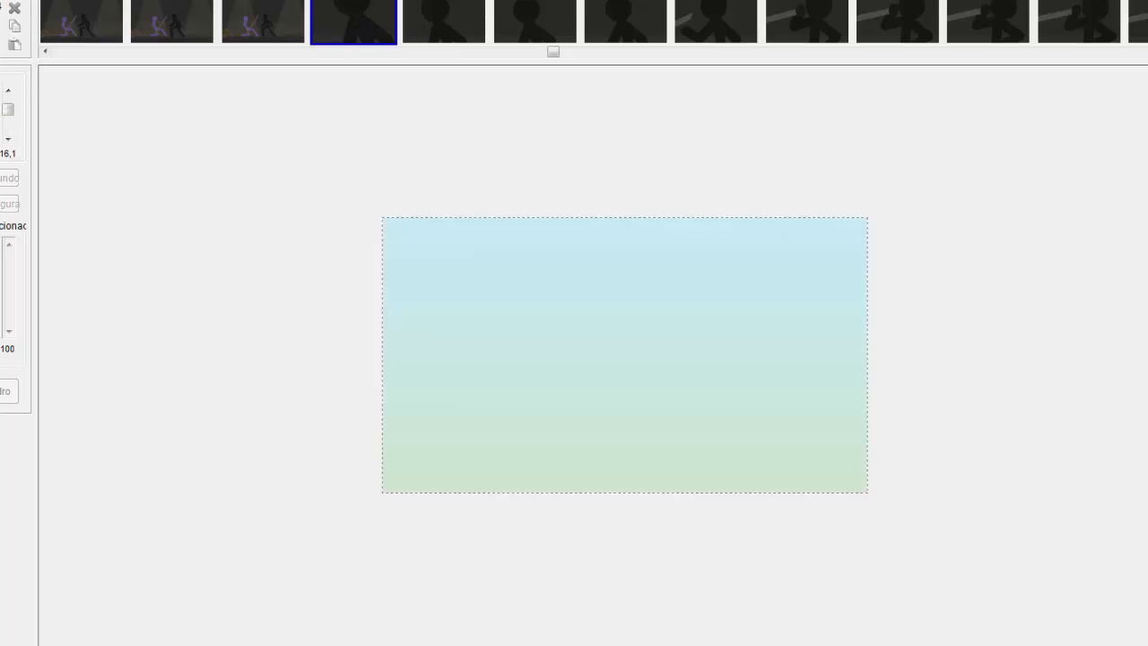
# - Stop playback at the dark close-up of the black figure and advance four frames to examine the zoom-out
pyautogui.click(595, 230)
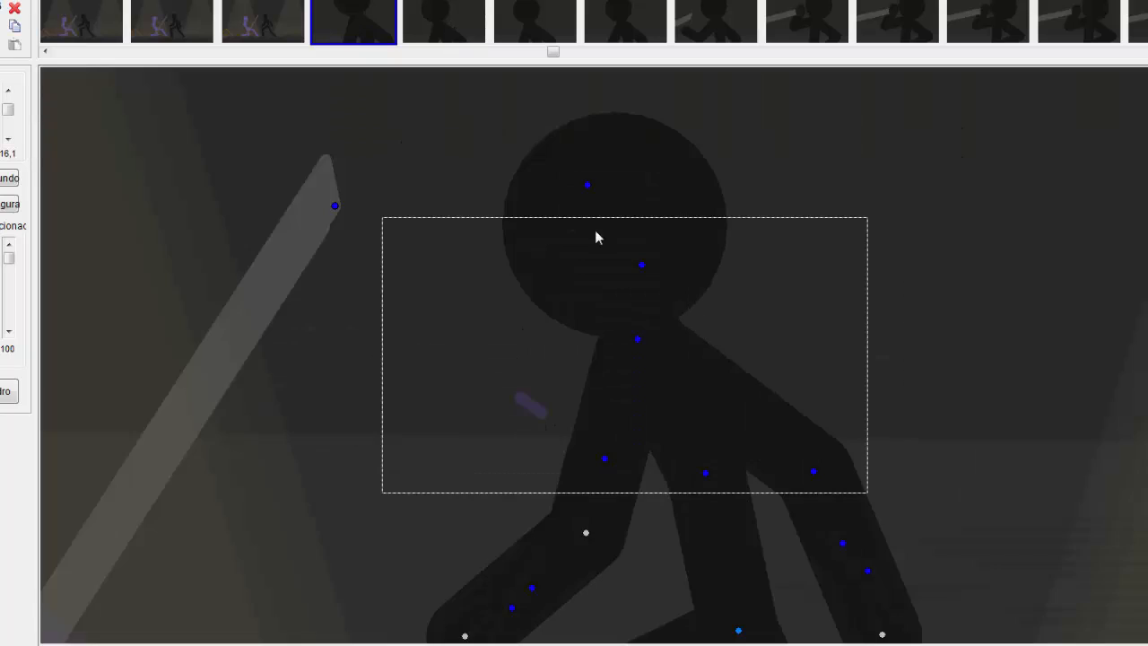
pyautogui.press('Right')
pyautogui.press('Right')
pyautogui.press('Right')
pyautogui.press('Right')
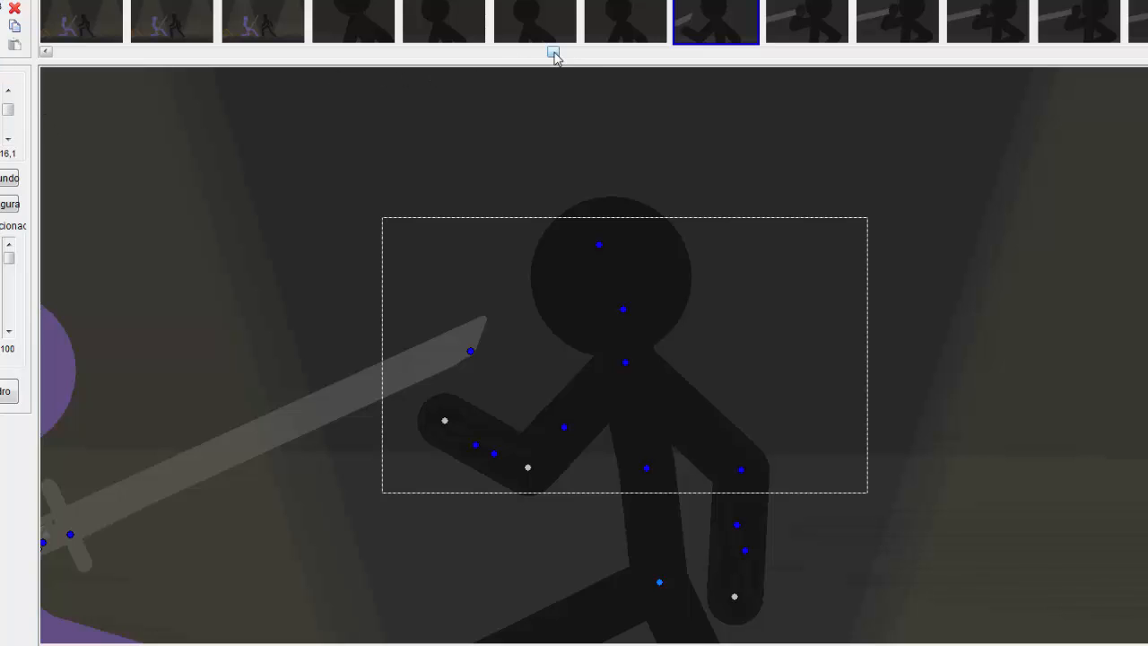
# - Jump to the frames of the standing purple figure, then select the first frame of the black figure with hands on hips
pyautogui.moveTo(553, 51); pyautogui.dragTo(628, 52)
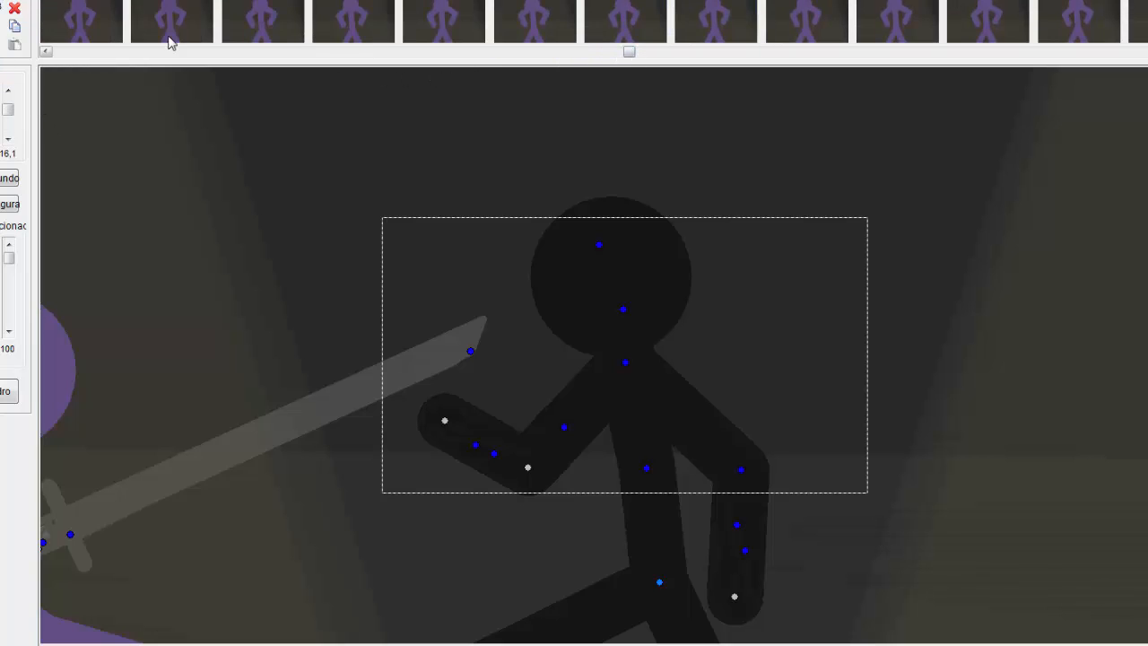
pyautogui.click(81, 23)
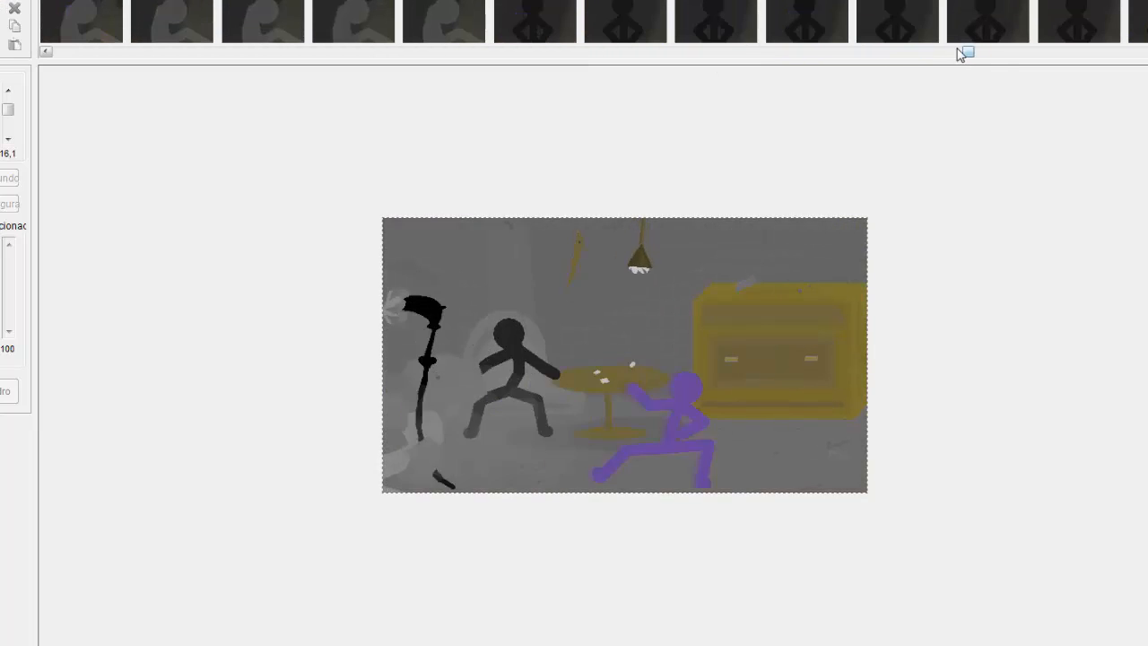
pyautogui.click(538, 22)
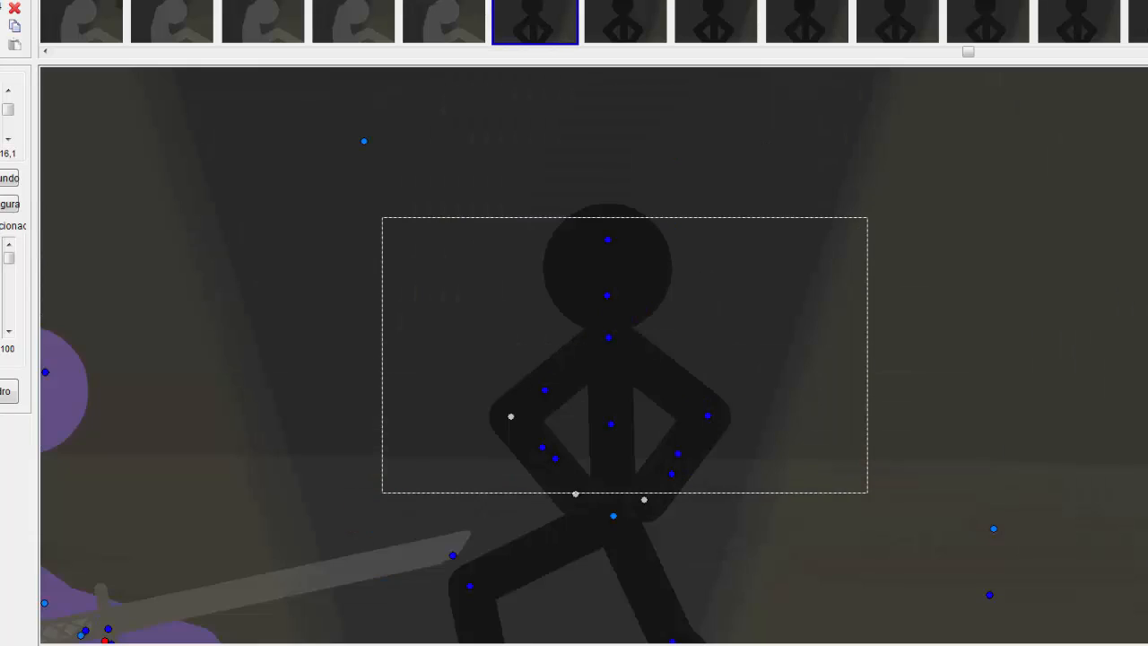
# - Play the animation from the hands-on-hips frame, stop it, and start playback again
pyautogui.click(1, 97)
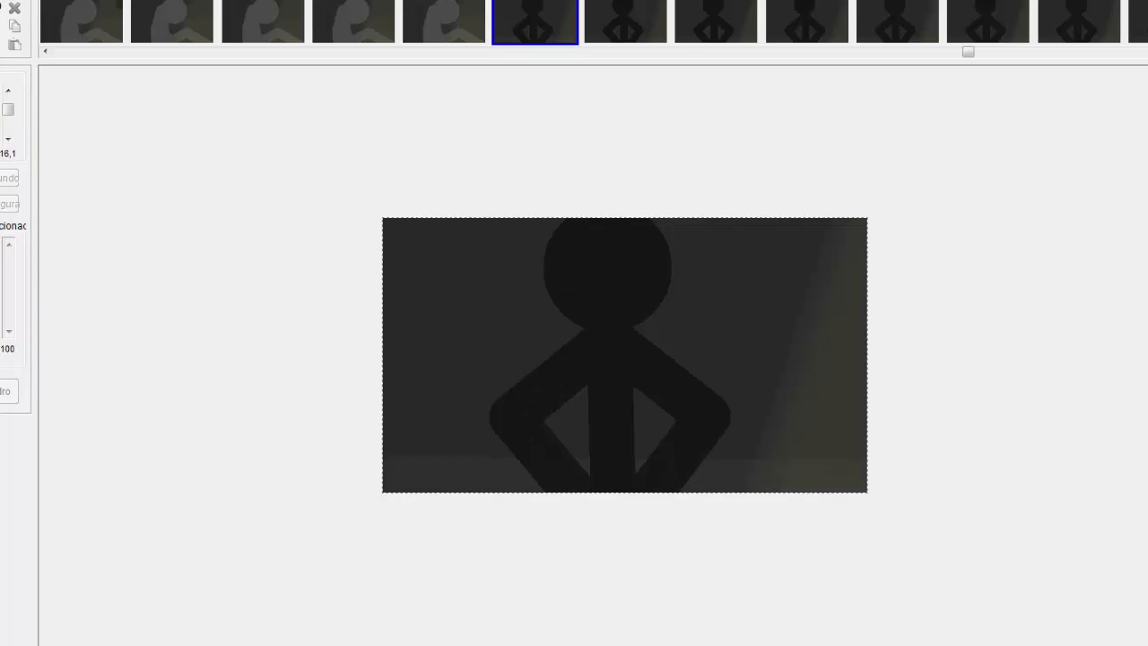
pyautogui.press('space')
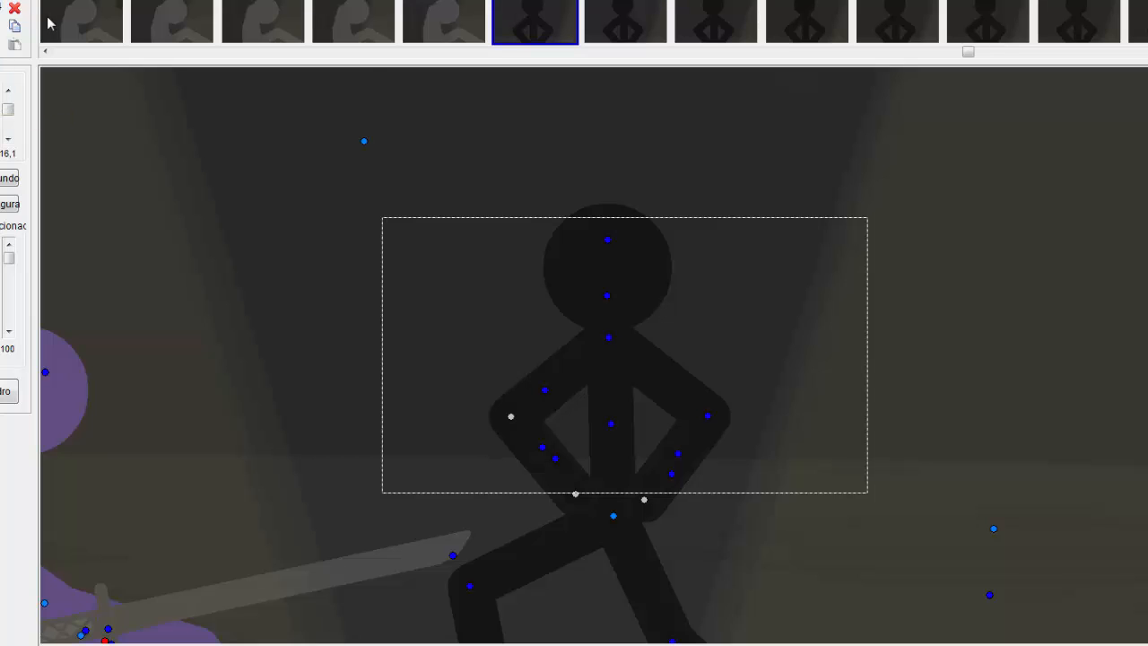
pyautogui.click(7, 109)
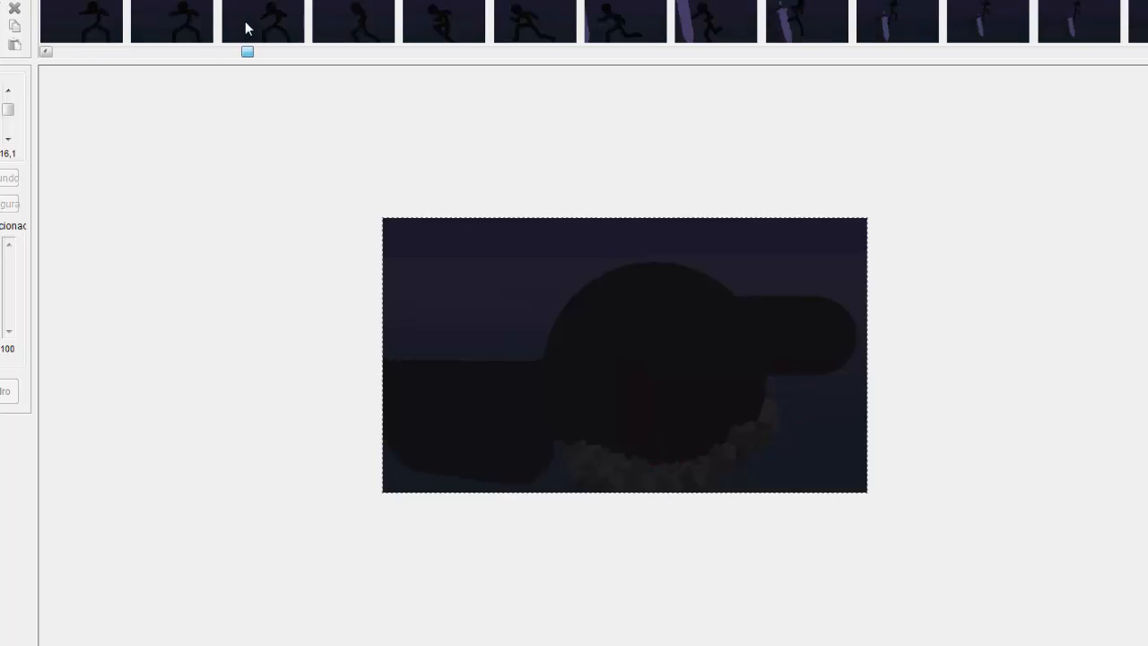
# - Go to the dark blue scene's fighting-stance frames and step forward into the black figure's run
pyautogui.click(423, 36)
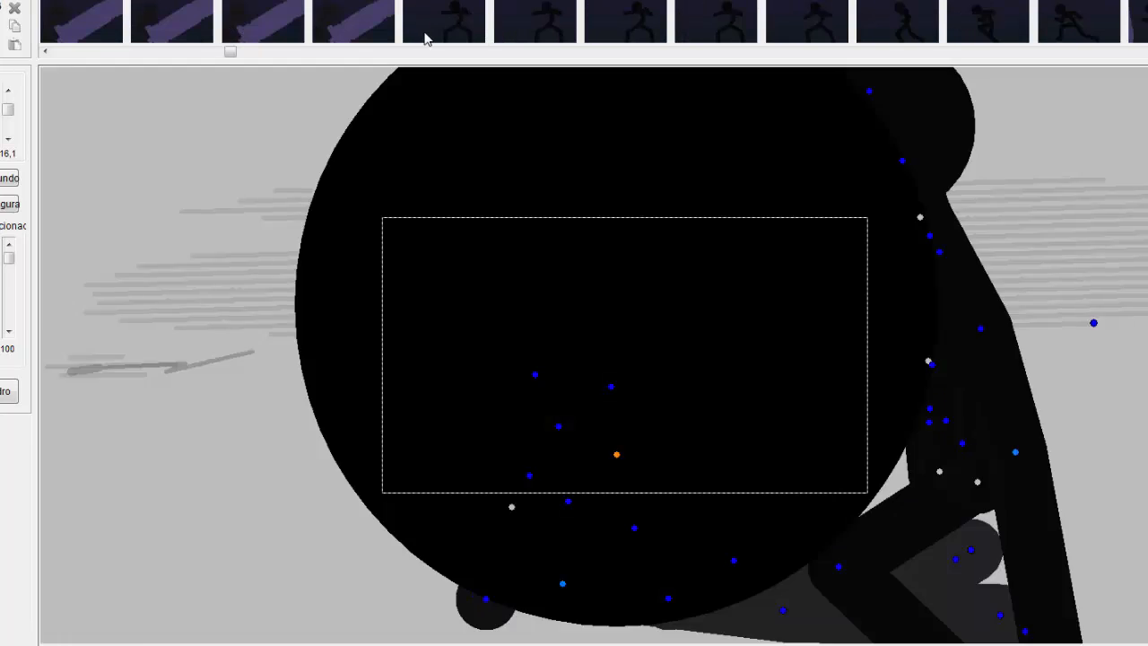
pyautogui.press('Right')
pyautogui.press('Right')
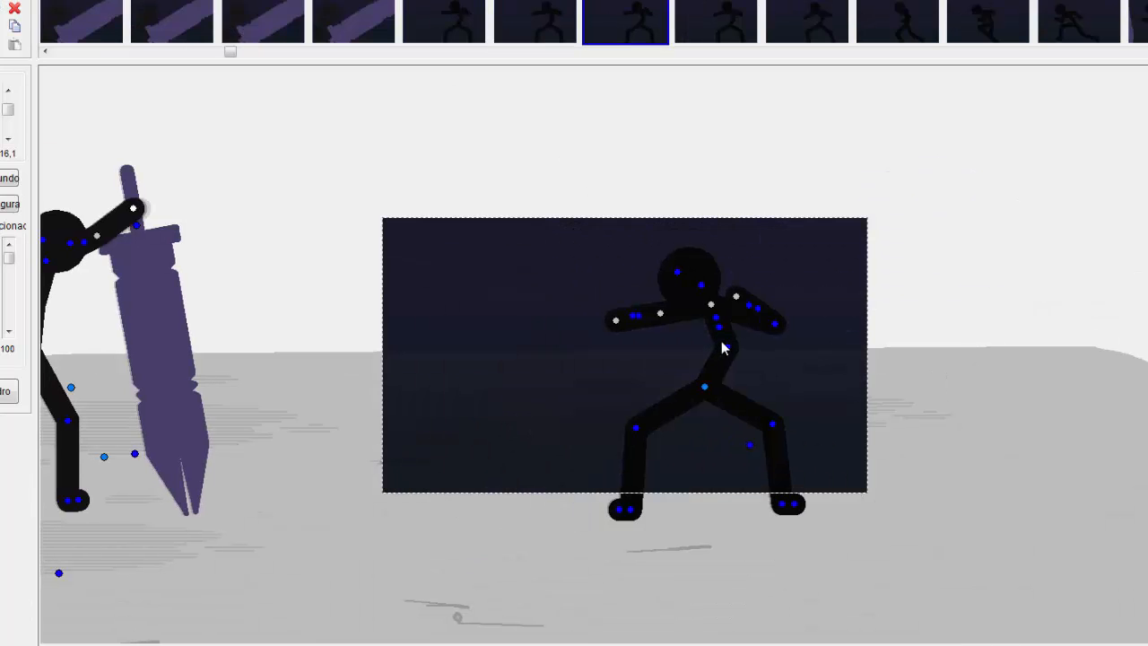
pyautogui.press('Right')
pyautogui.press('Right')
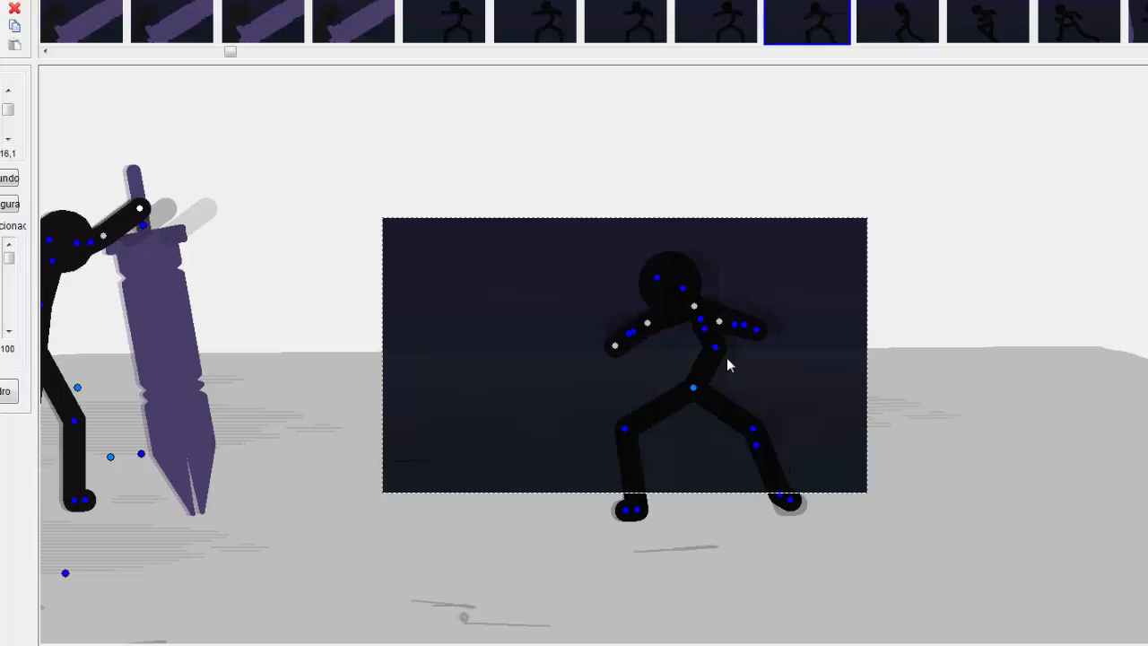
pyautogui.press('Right')
pyautogui.press('Right')
pyautogui.press('Right')
pyautogui.press('Right')
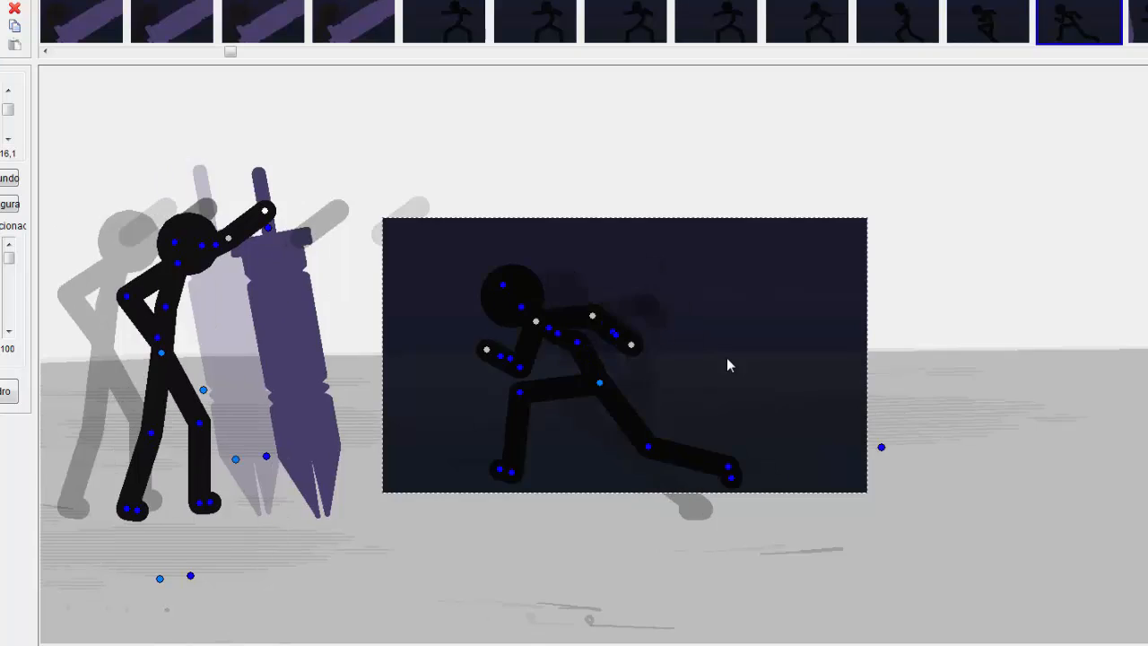
# - Compare the frames where the runner meets the sword bearer, selecting the running figure to follow its position
pyautogui.press('Right')
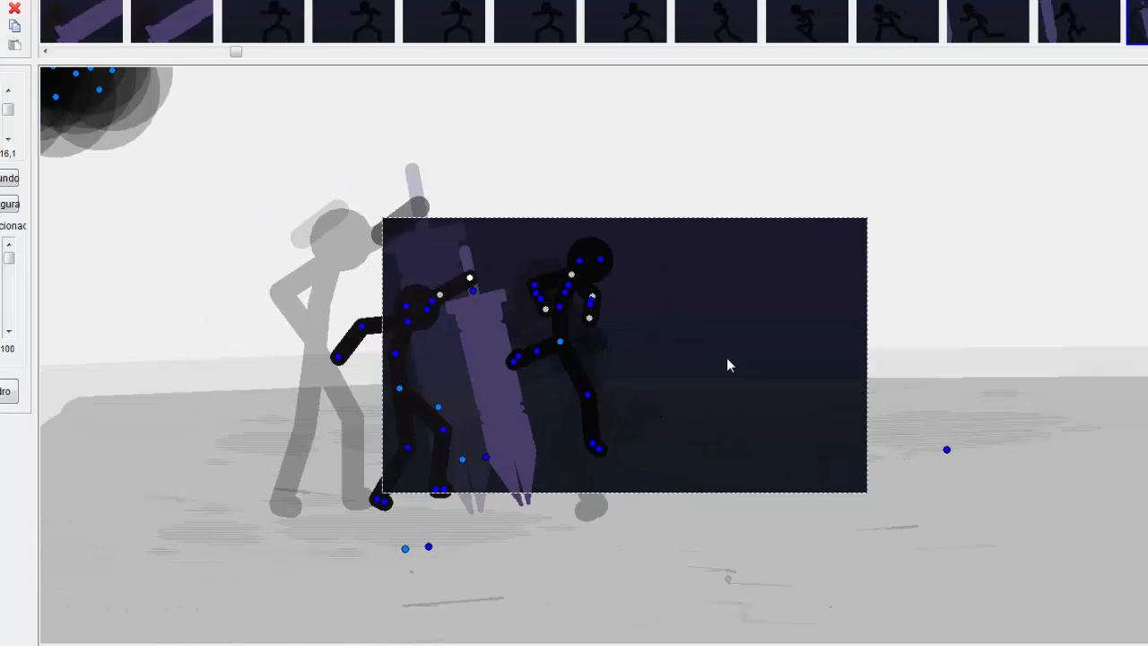
pyautogui.press('Left')
pyautogui.press('Left')
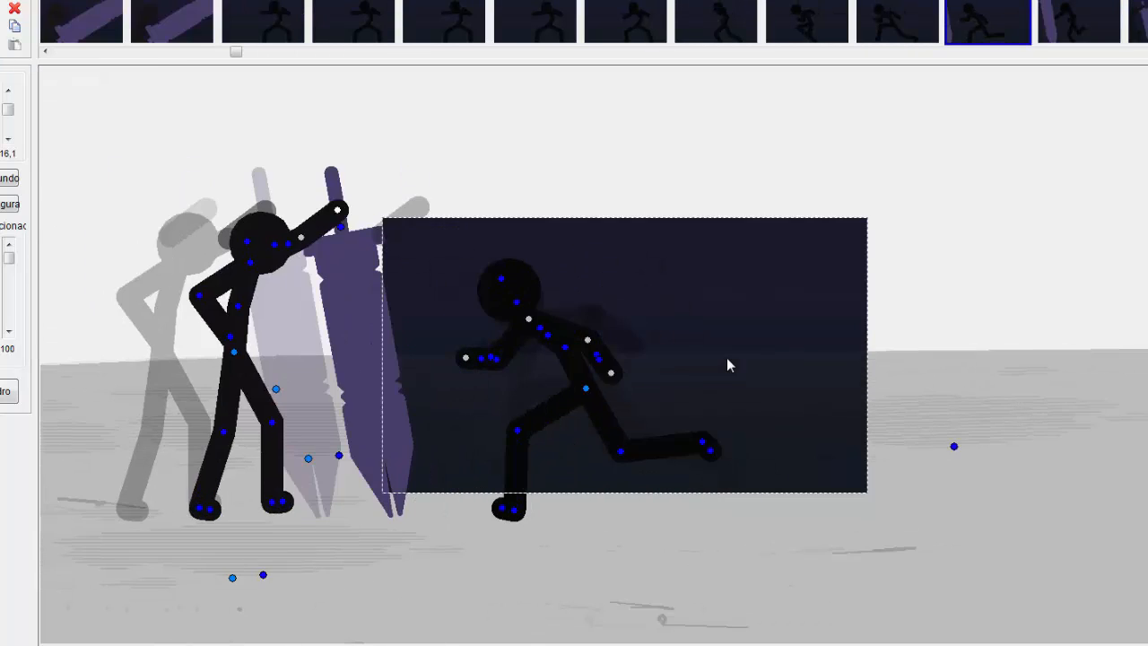
pyautogui.press('Right')
pyautogui.click(589, 380)
pyautogui.press('Right')
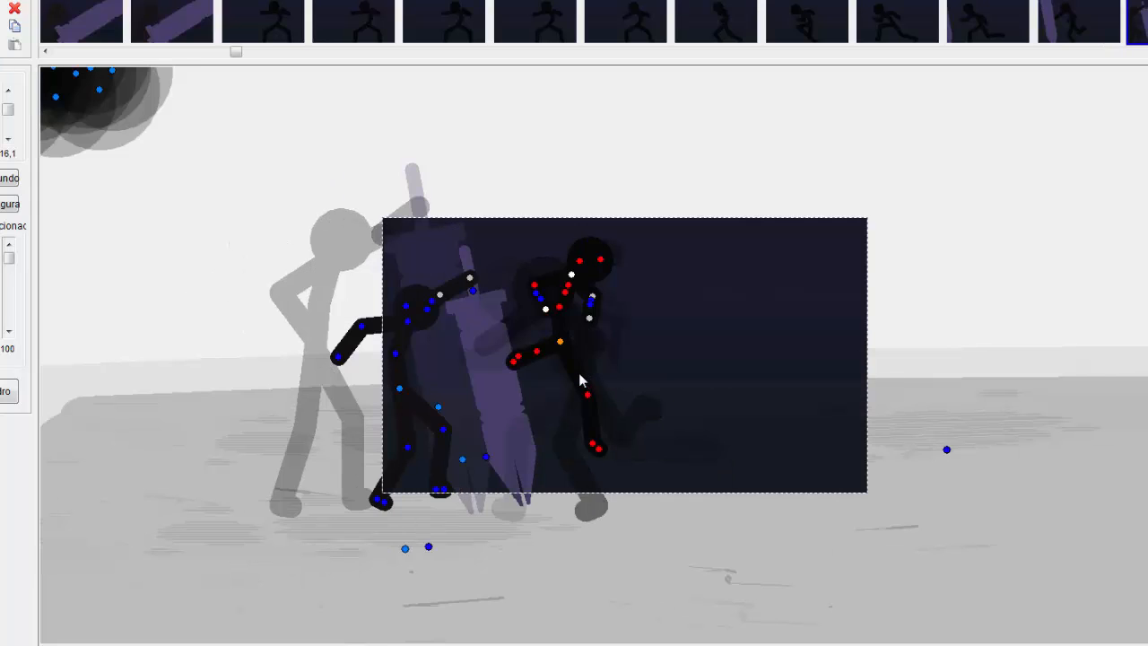
# - Step through the runner's jump above the sword bearer to examine how the camera zooms out and follows
pyautogui.press('Right')
pyautogui.press('Left')
pyautogui.press('Right')
pyautogui.press('Right')
pyautogui.press('Right')
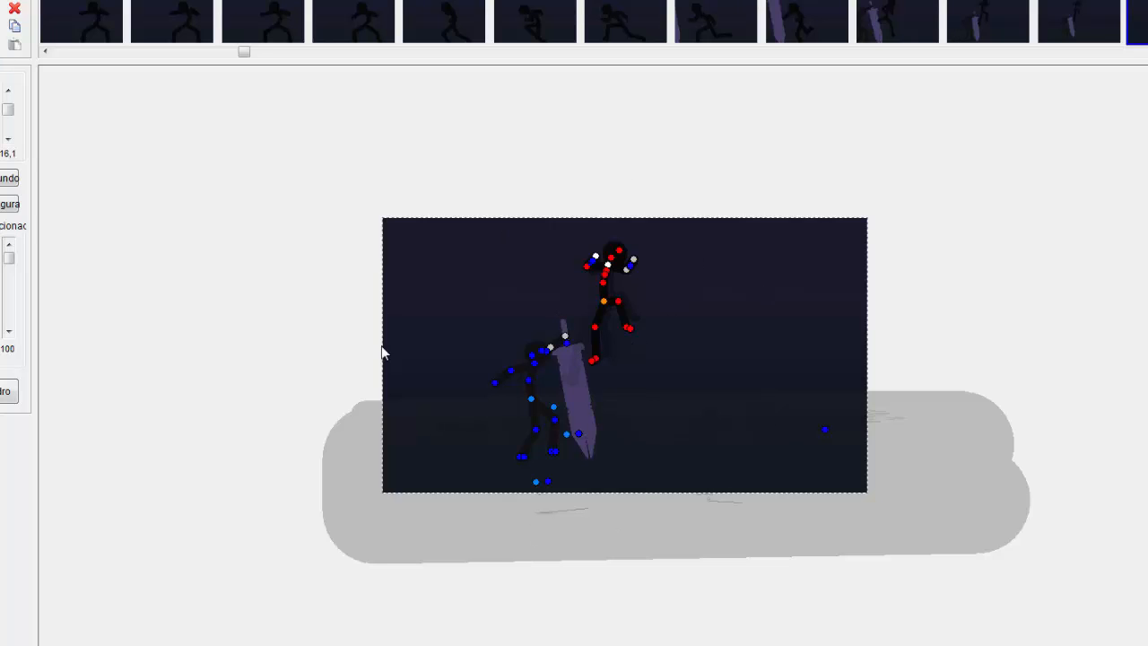
pyautogui.press('Left')
pyautogui.press('Right')
pyautogui.press('Right')
pyautogui.press('Right')
pyautogui.press('Right')
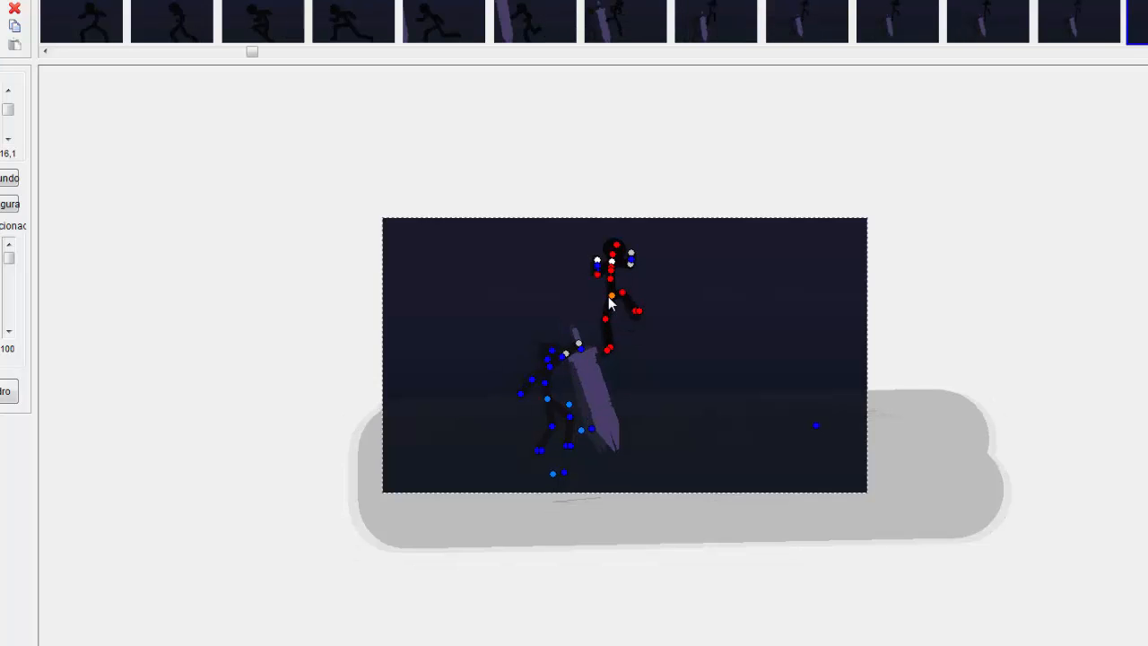
# - Step through the sword swing under the airborne figure up to the cut to the close-up of both figures
pyautogui.press('Right')
pyautogui.press('Right')
pyautogui.press('Right')
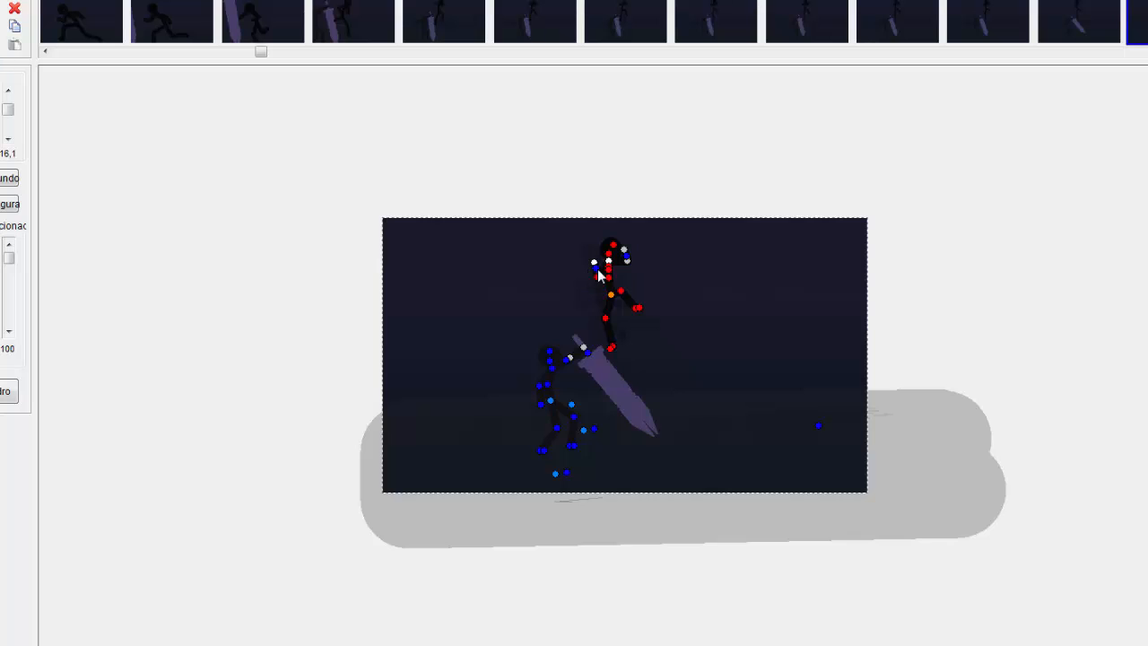
pyautogui.press('Right')
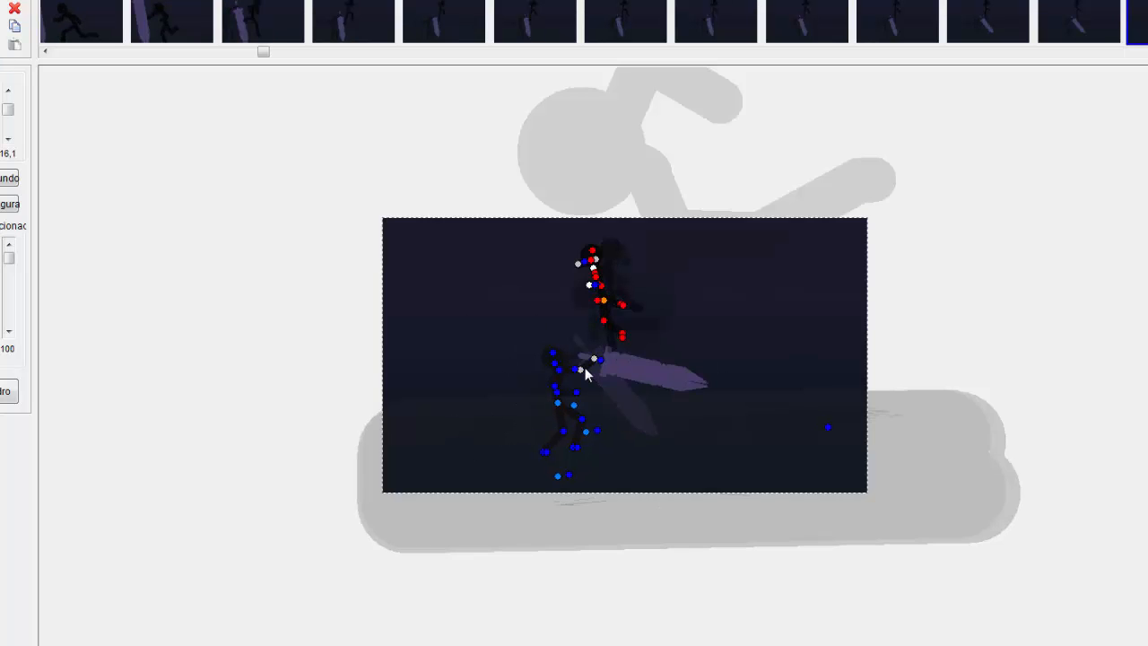
pyautogui.press('Right')
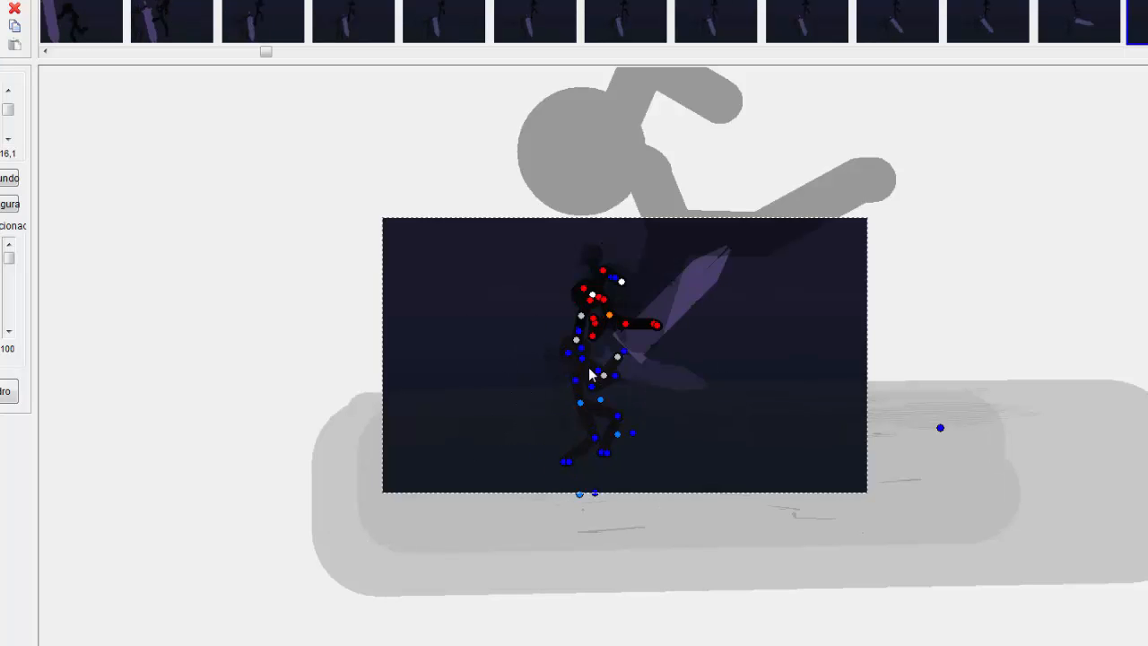
pyautogui.press('Right')
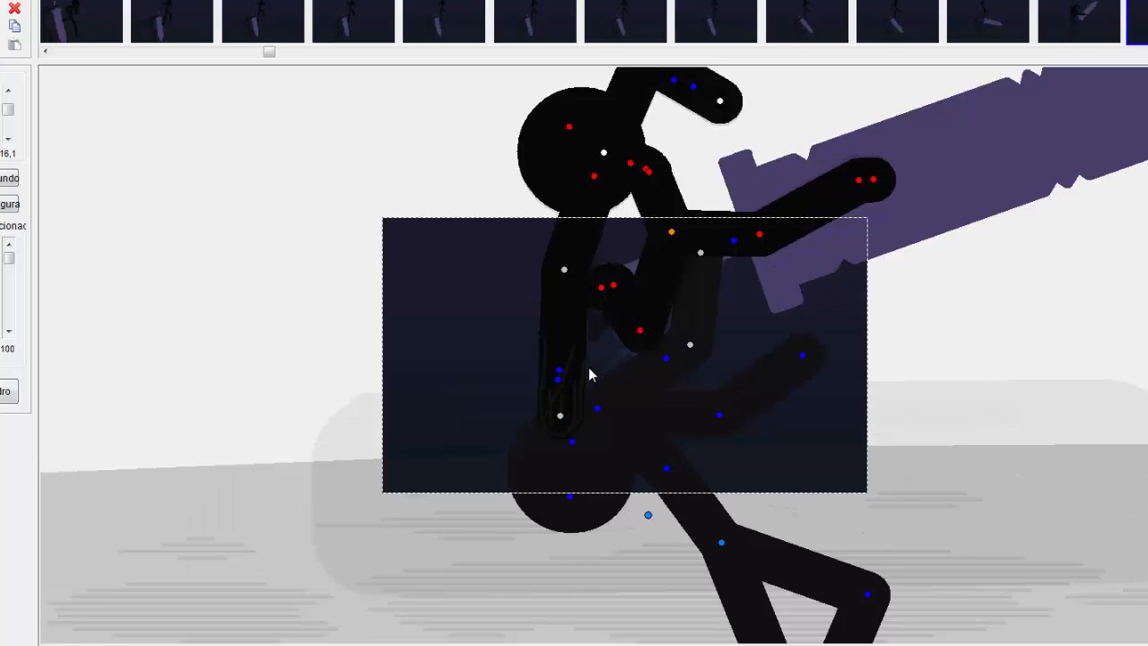
# - Step through the close-up of the two grappling figures up to the shot where they are outside the camera area
pyautogui.press('Right')
pyautogui.press('Right')
pyautogui.press('Right')
pyautogui.press('Right')
pyautogui.press('Right')
pyautogui.press('Right')
pyautogui.press('Right')
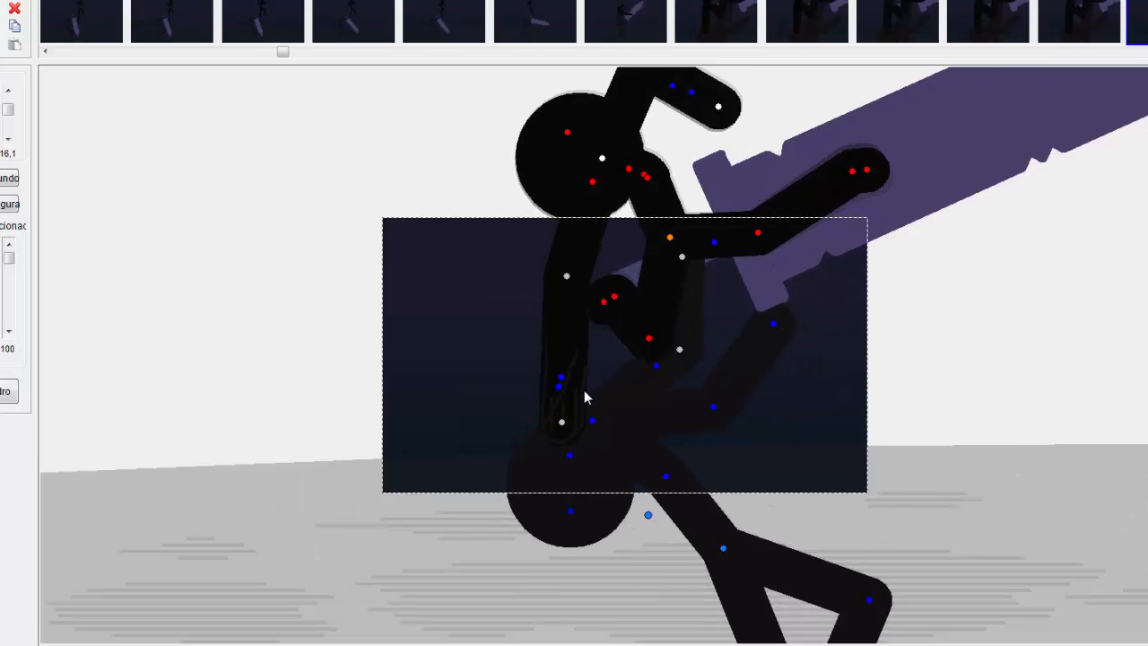
pyautogui.press('Right')
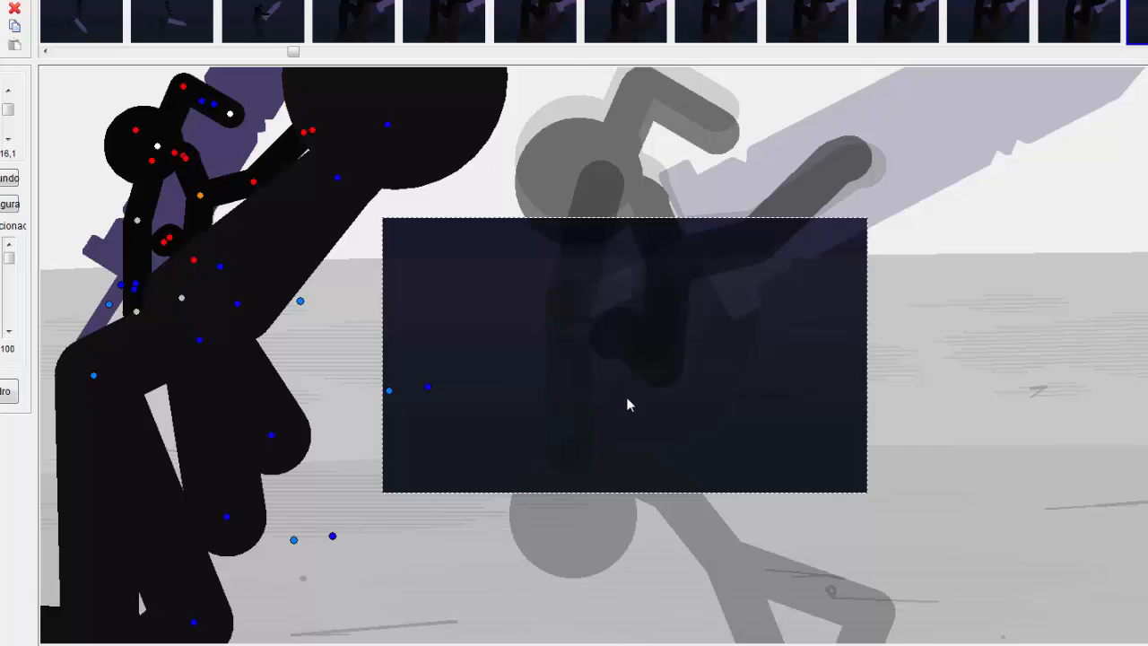
# - Step through the empty ground shot up to the close-up of the figure's head hitting the ground
pyautogui.press('Right')
pyautogui.press('Right')
pyautogui.press('Right')
pyautogui.press('Right')
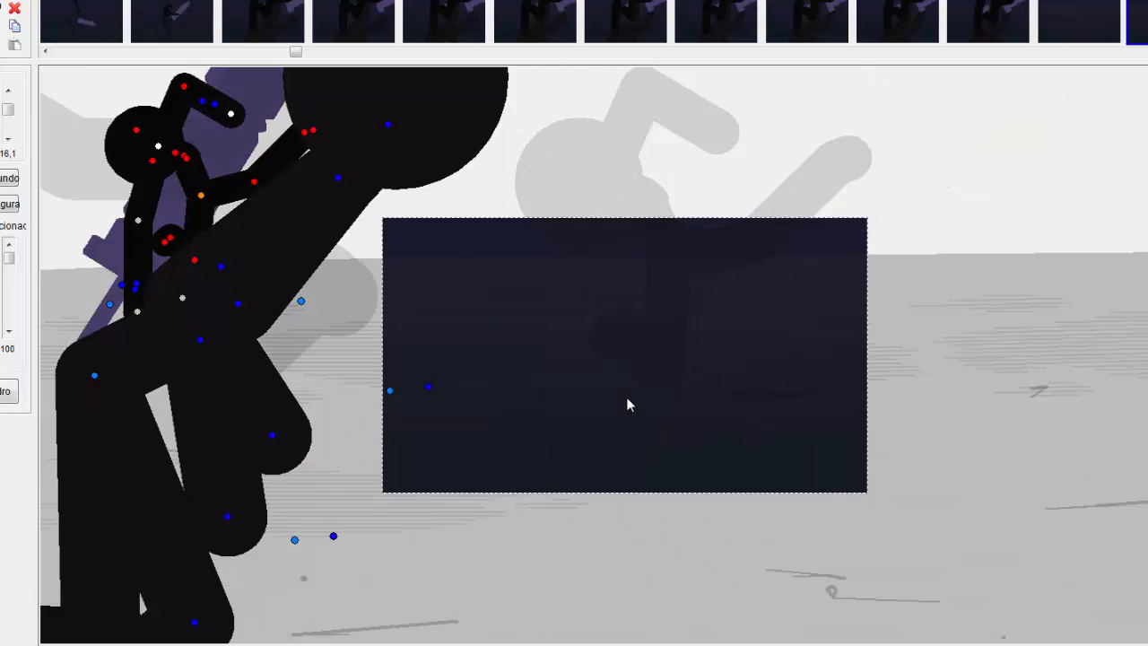
pyautogui.press('Right')
pyautogui.press('Right')
pyautogui.press('Right')
pyautogui.press('Right')
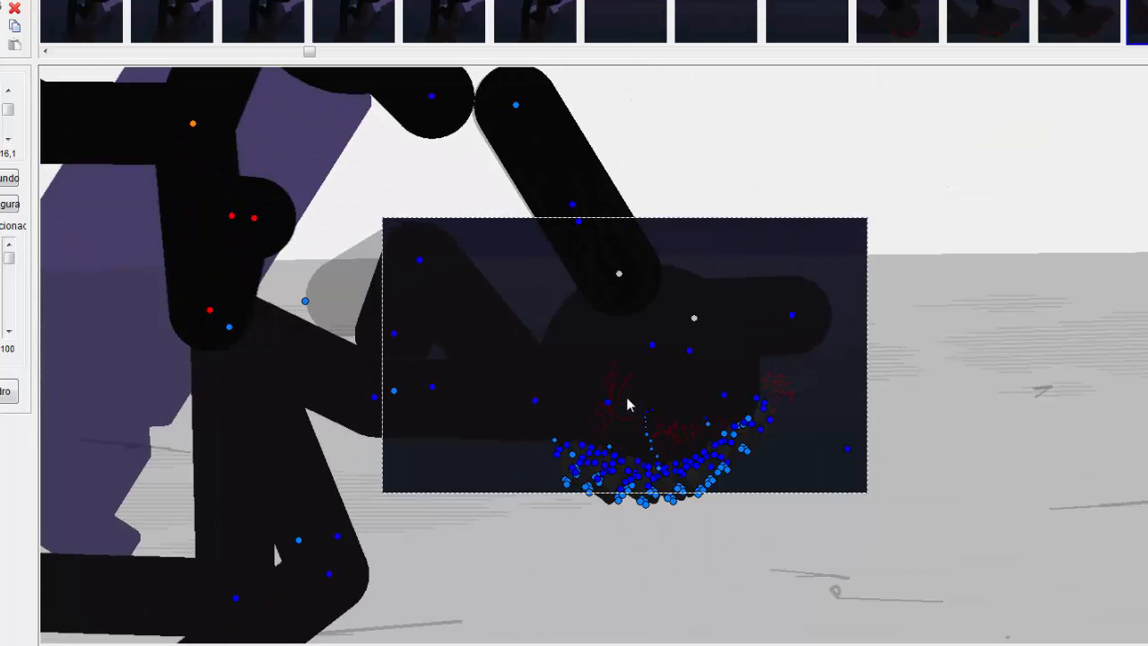
# - Step through the close-up of the fallen figure to examine the camera drift, then play the animation from there
pyautogui.press('Right')
pyautogui.press('Right')
pyautogui.press('Right')
pyautogui.press('Right')
pyautogui.press('Right')
pyautogui.press('Right')
pyautogui.press('Right')
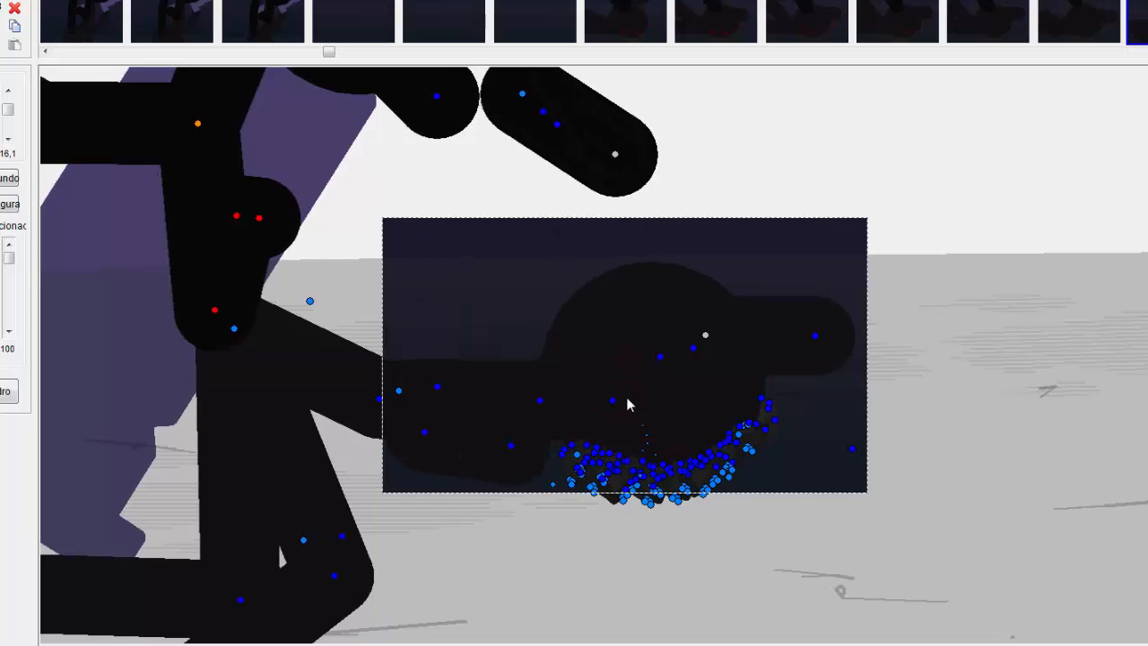
pyautogui.press('Right')
pyautogui.press('Right')
pyautogui.press('Right')
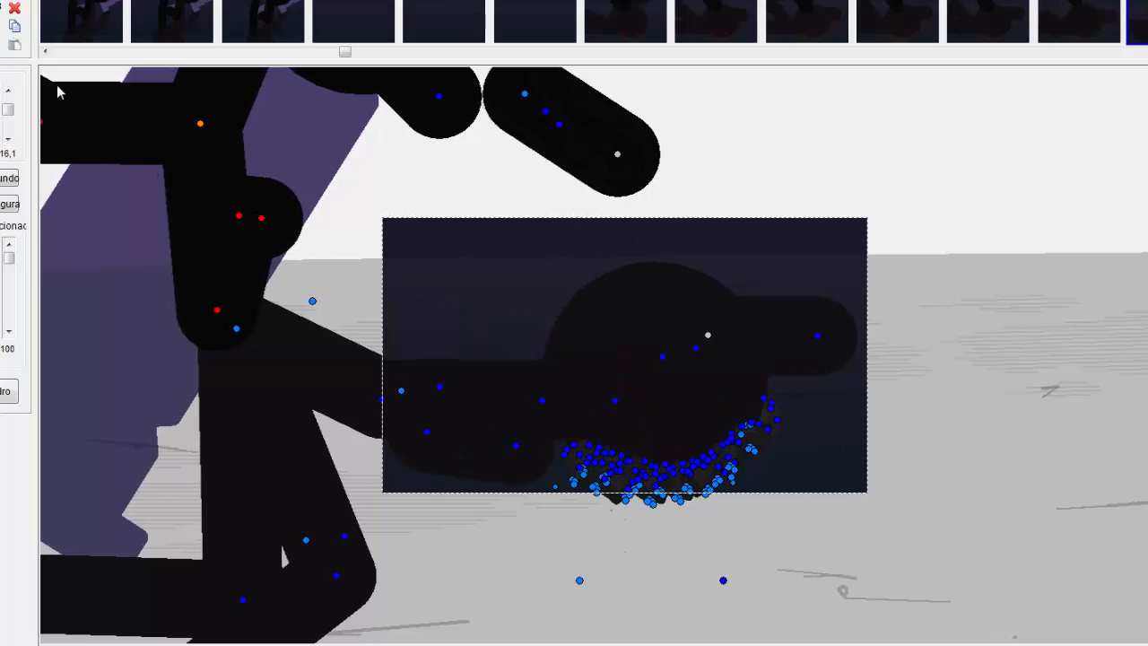
pyautogui.click(1, 88)
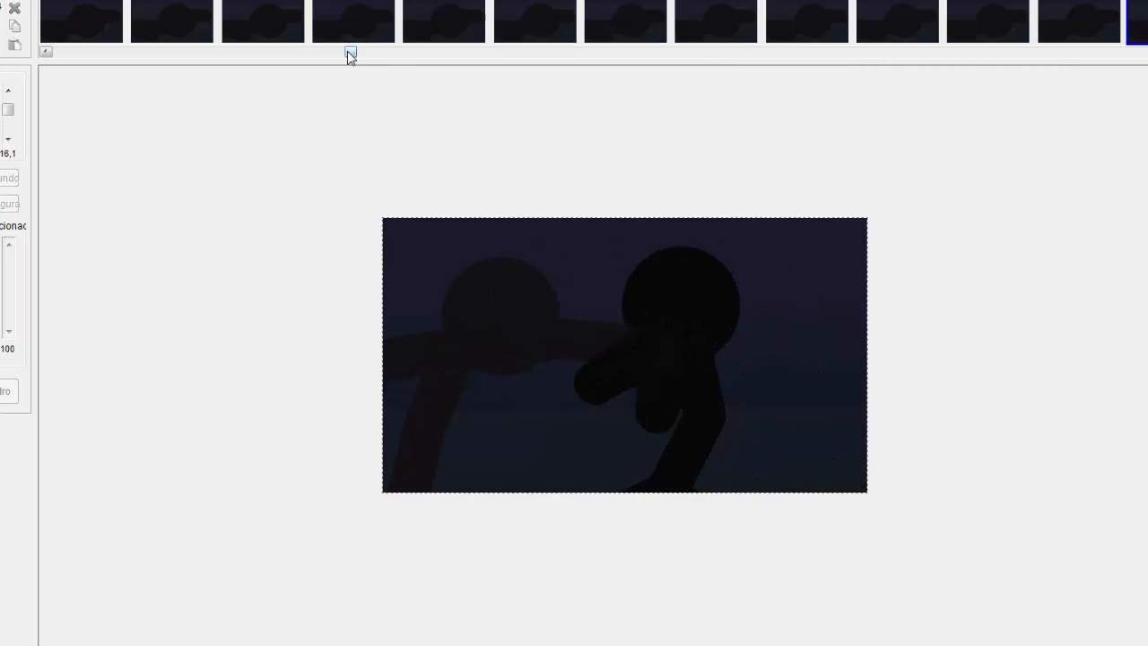
# - Find the shot where the two grappling figures extend beyond the camera area and play the punch sequence to examine its camera movement
pyautogui.moveTo(347, 52); pyautogui.dragTo(618, 51)
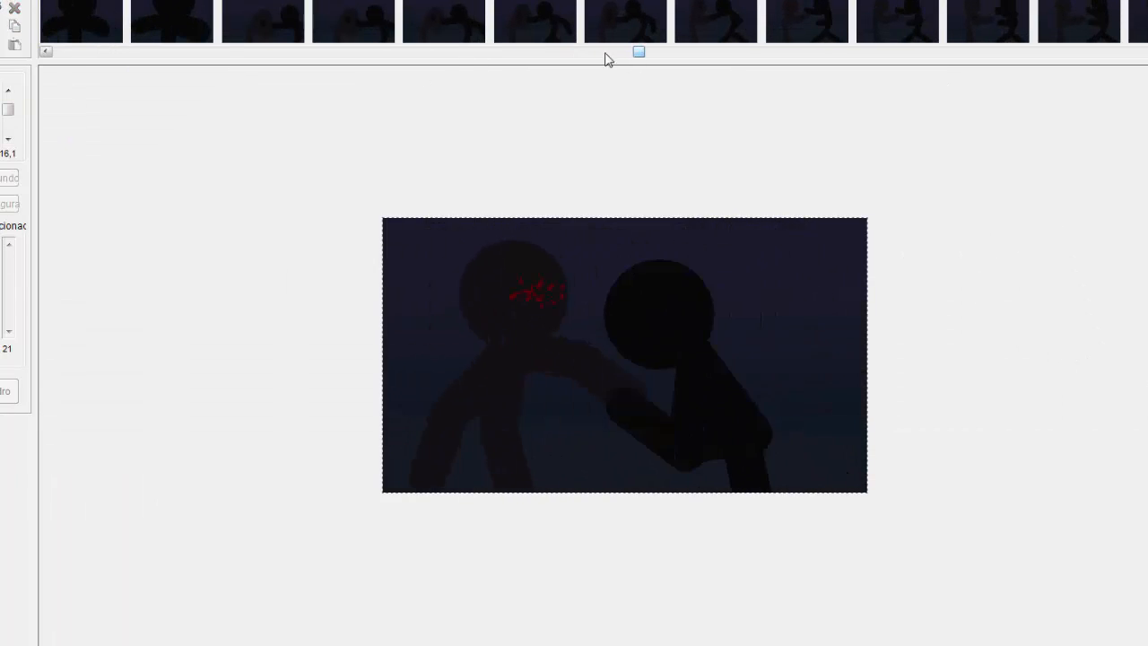
pyautogui.click(267, 26)
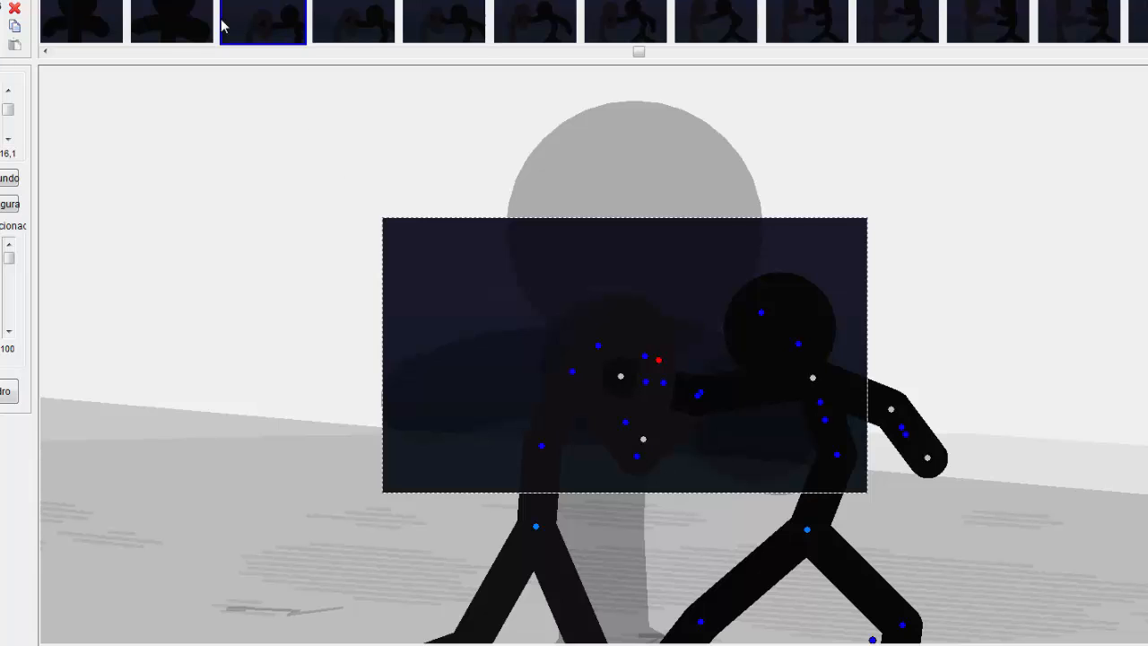
pyautogui.click(194, 33)
pyautogui.press('Right')
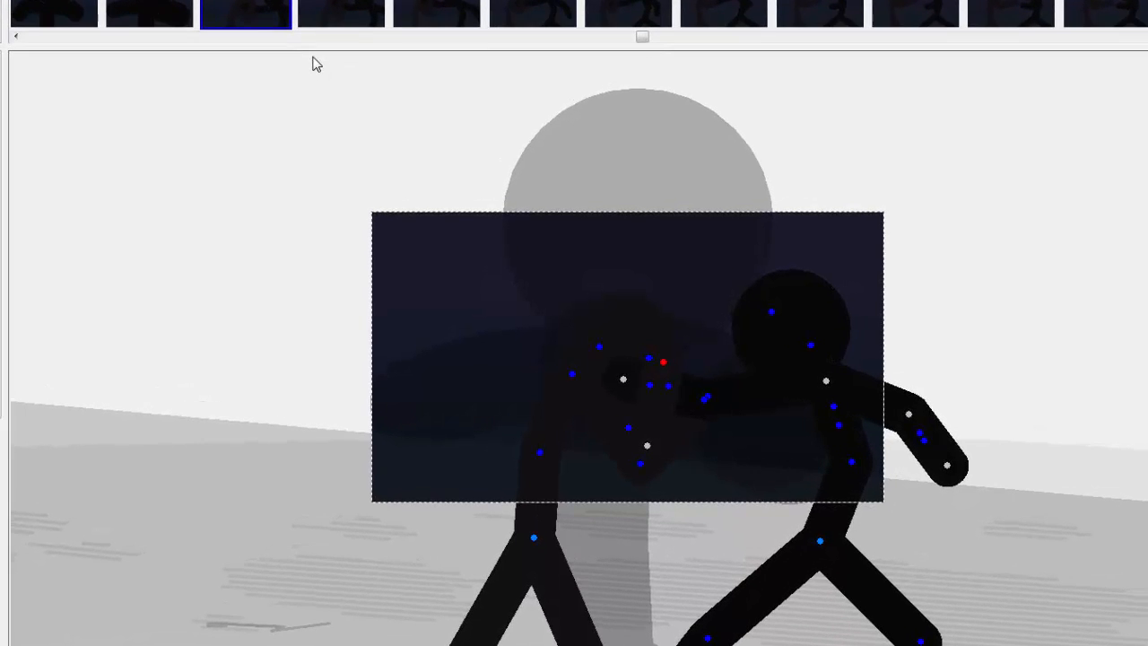
pyautogui.click(1, 82)
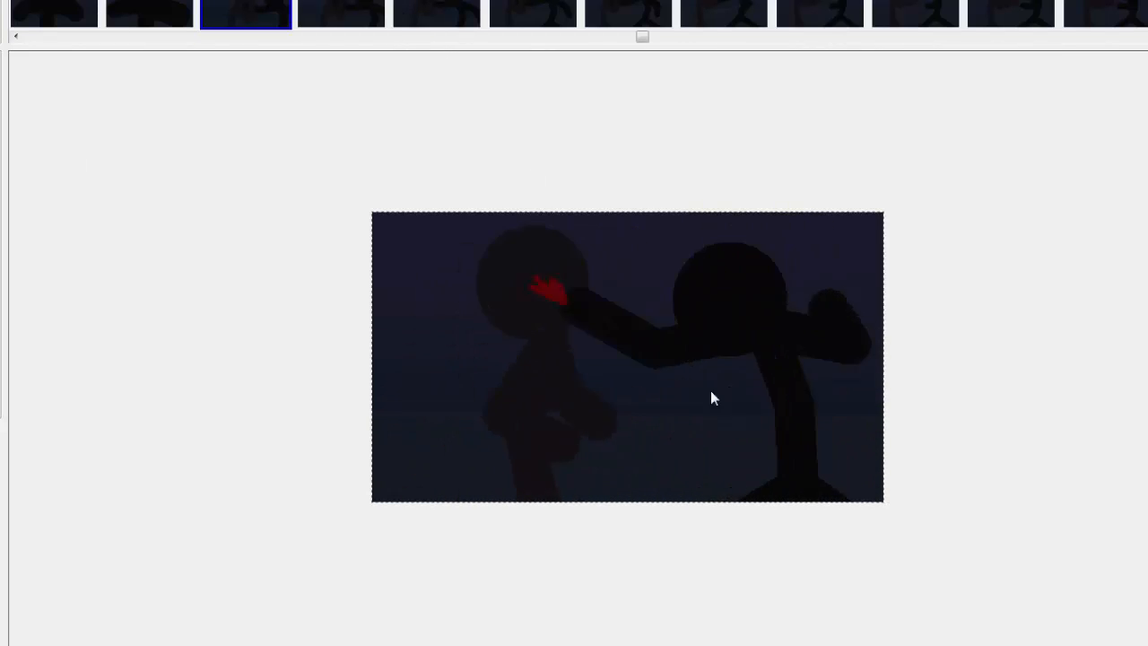
pyautogui.click(231, 5)
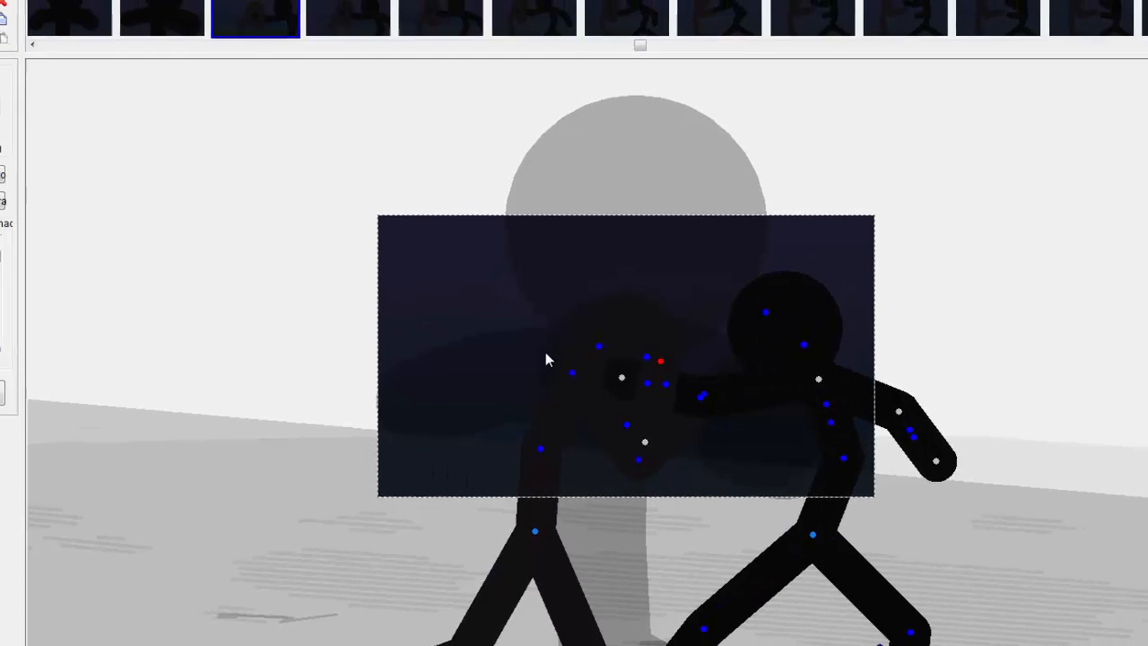
pyautogui.press('Right')
# - Try a pan and zoom-out on frame 217 by shifting all figures sideways and scaling them down, with the selected figure at 309
pyautogui.click(558, 361)
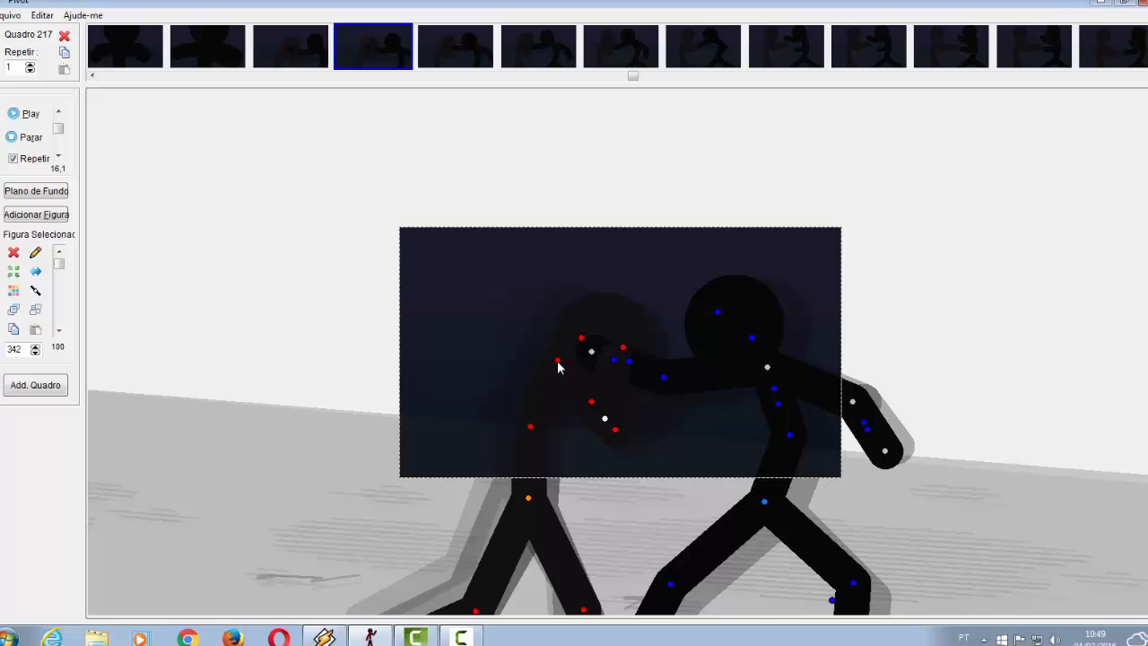
pyautogui.hotkey('ctrl', 'a')
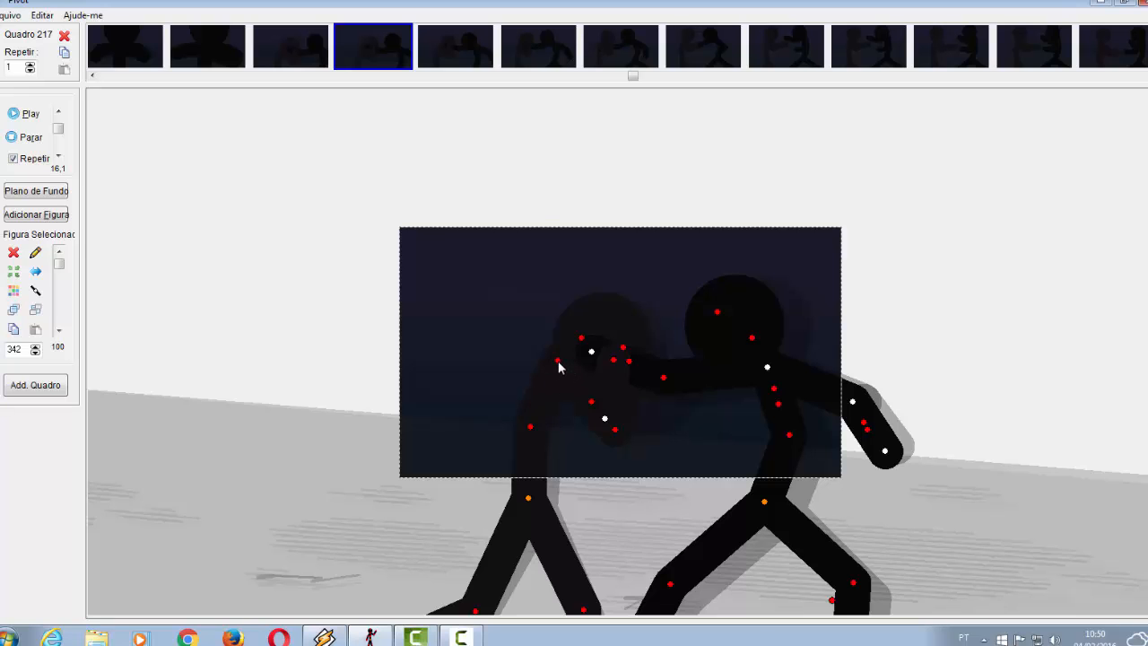
pyautogui.moveTo(558, 362); pyautogui.dragTo(516, 356)
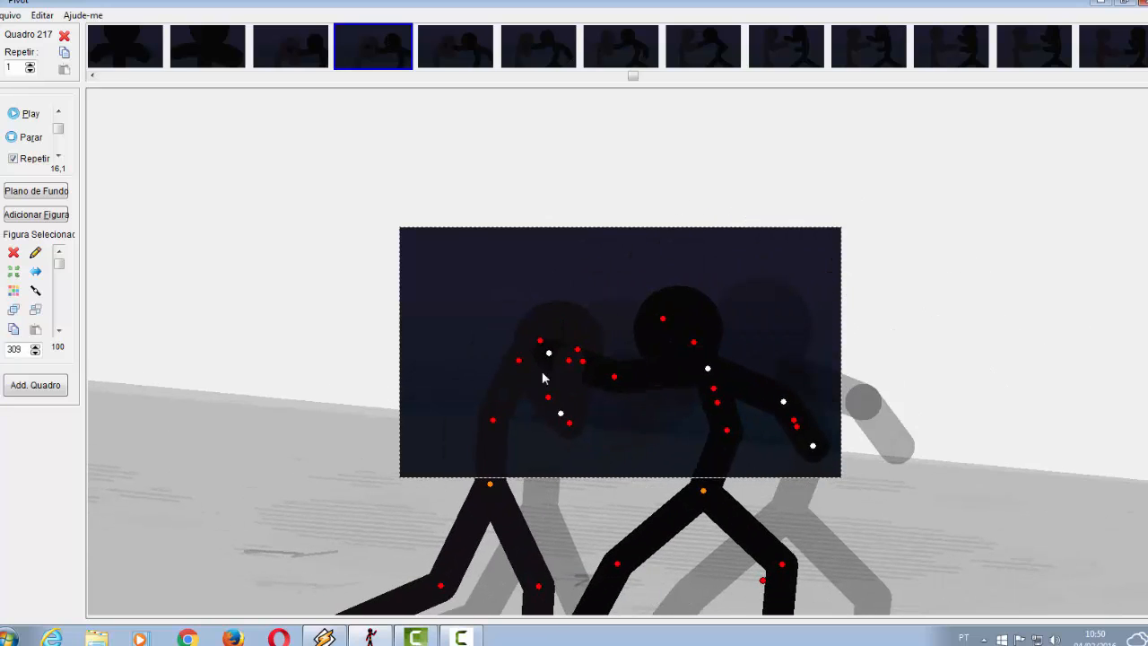
pyautogui.click(516, 366)
pyautogui.moveTo(581, 338); pyautogui.dragTo(530, 437)
pyautogui.click(399, 52)
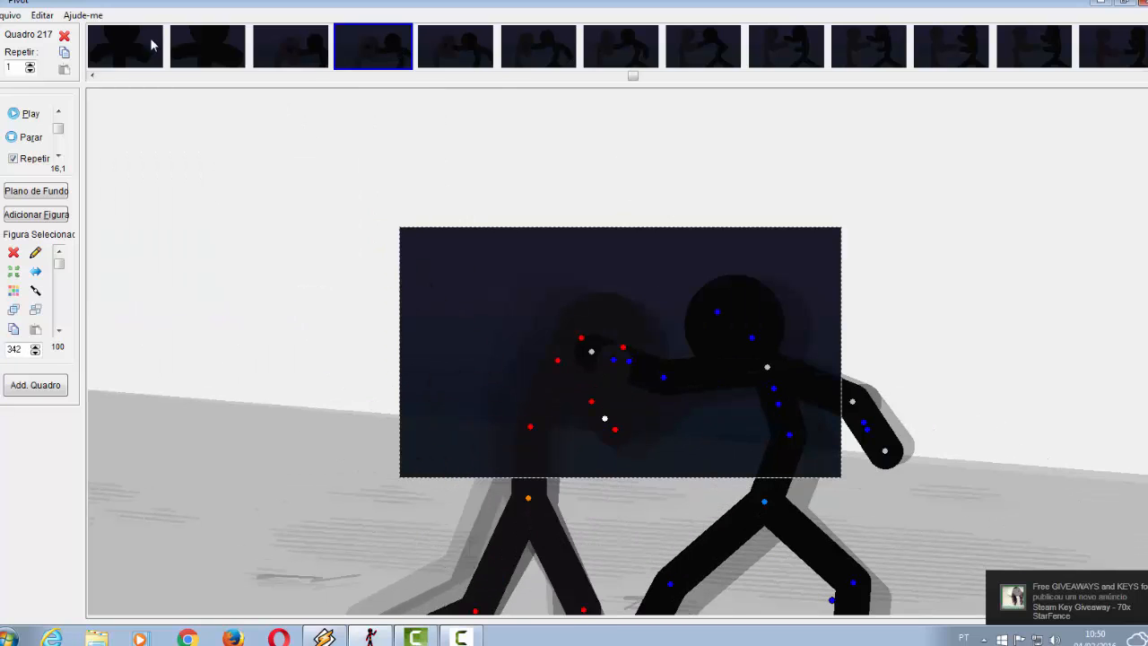
# - Play the fight animation to review its camera effects, then stop the playback
pyautogui.click(27, 114)
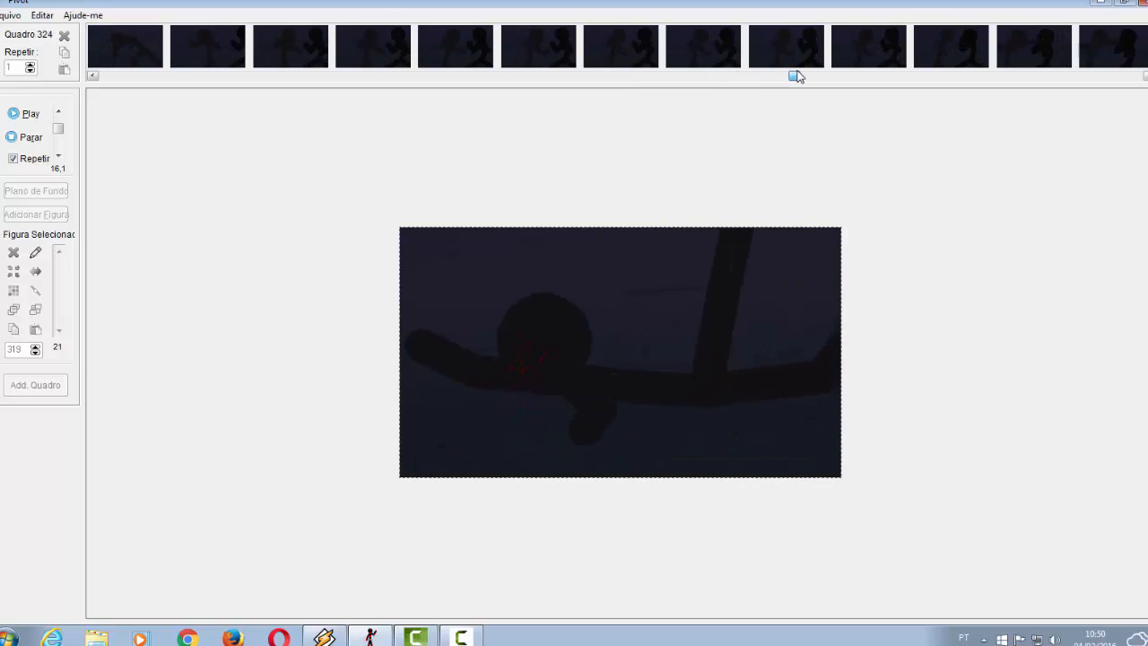
pyautogui.click(25, 114)
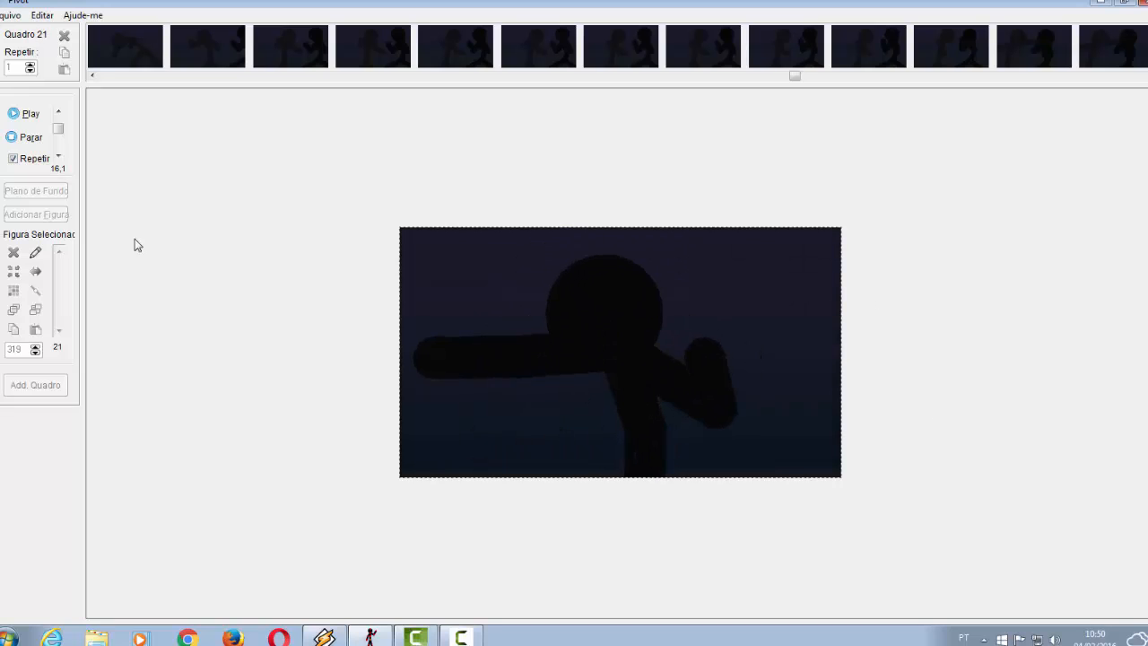
pyautogui.click(27, 137)
# - Open the animation "1 - Reconstruindo.piv" from the "1 - Reconstruindo" folder and play it
pyautogui.click(7, 16)
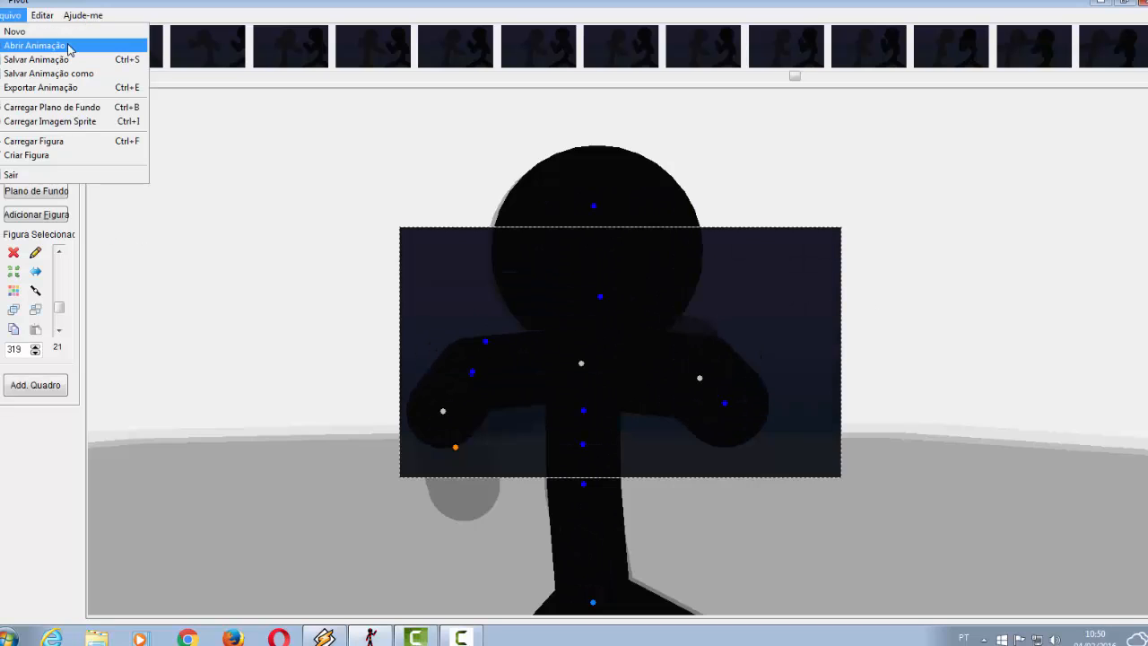
pyautogui.click(36, 45)
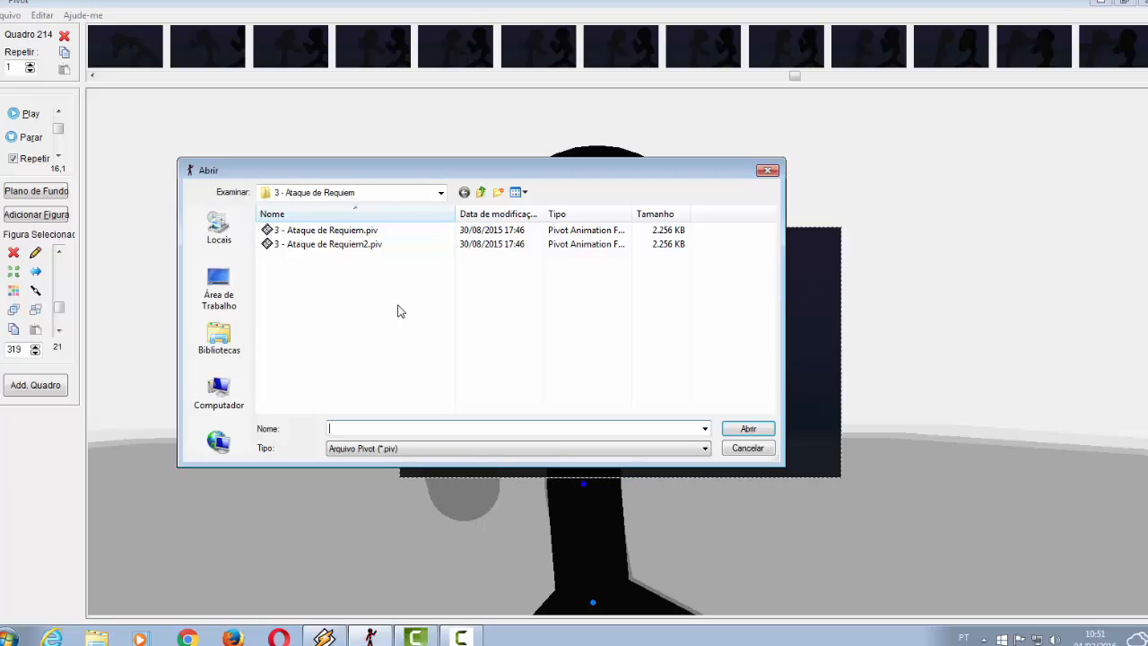
pyautogui.click(481, 192)
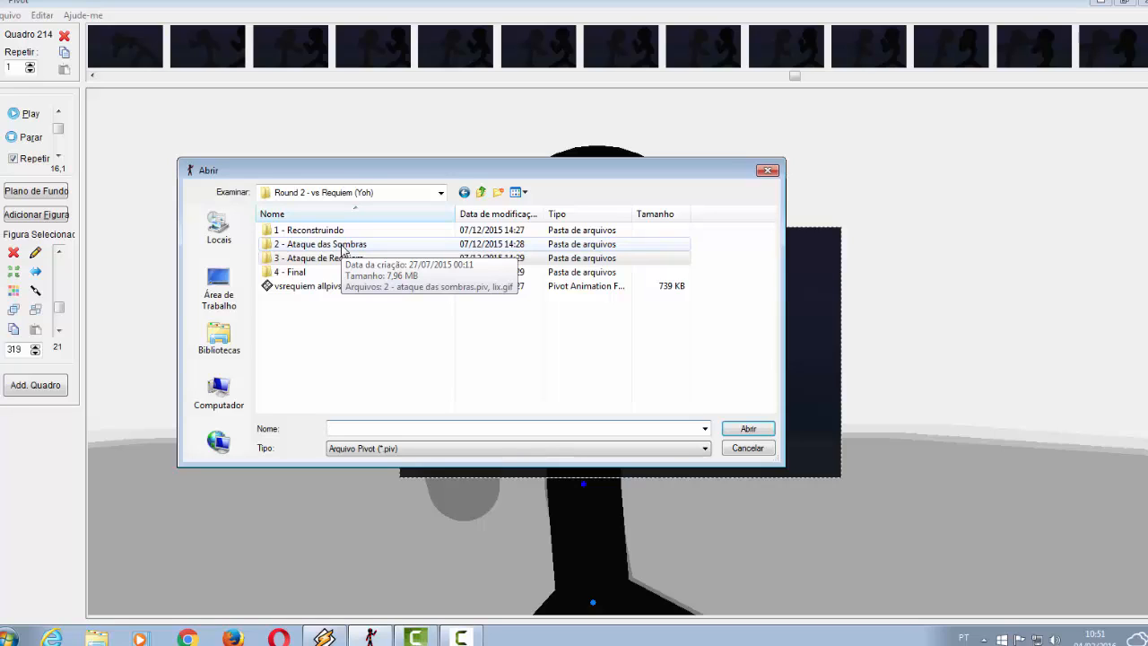
pyautogui.doubleClick(328, 230)
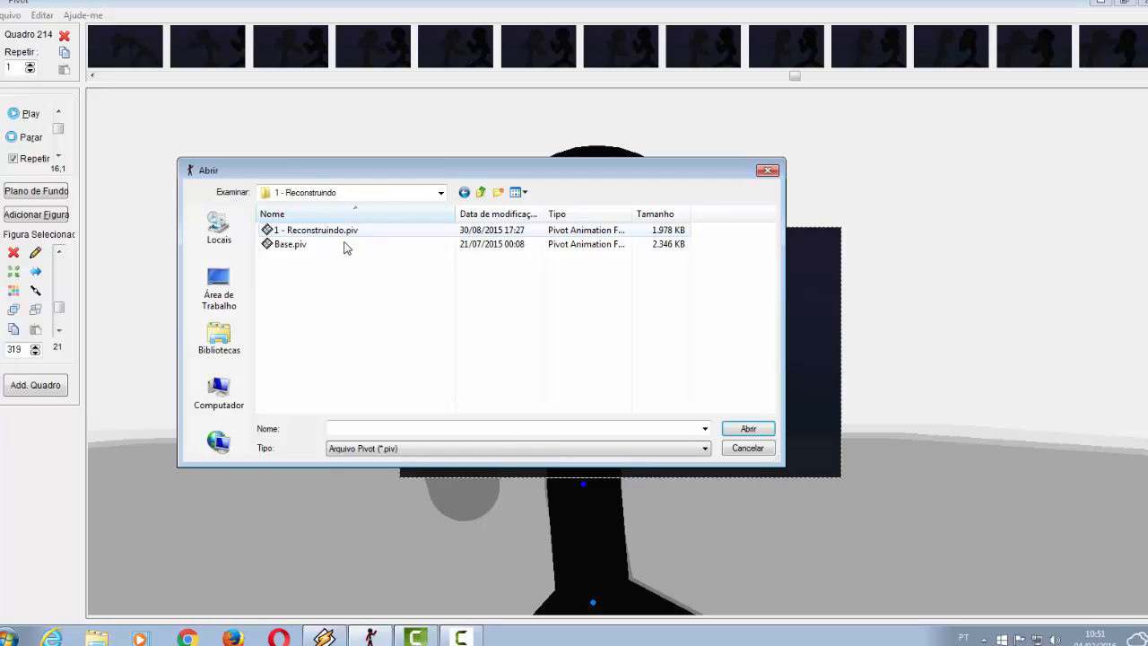
pyautogui.click(346, 231)
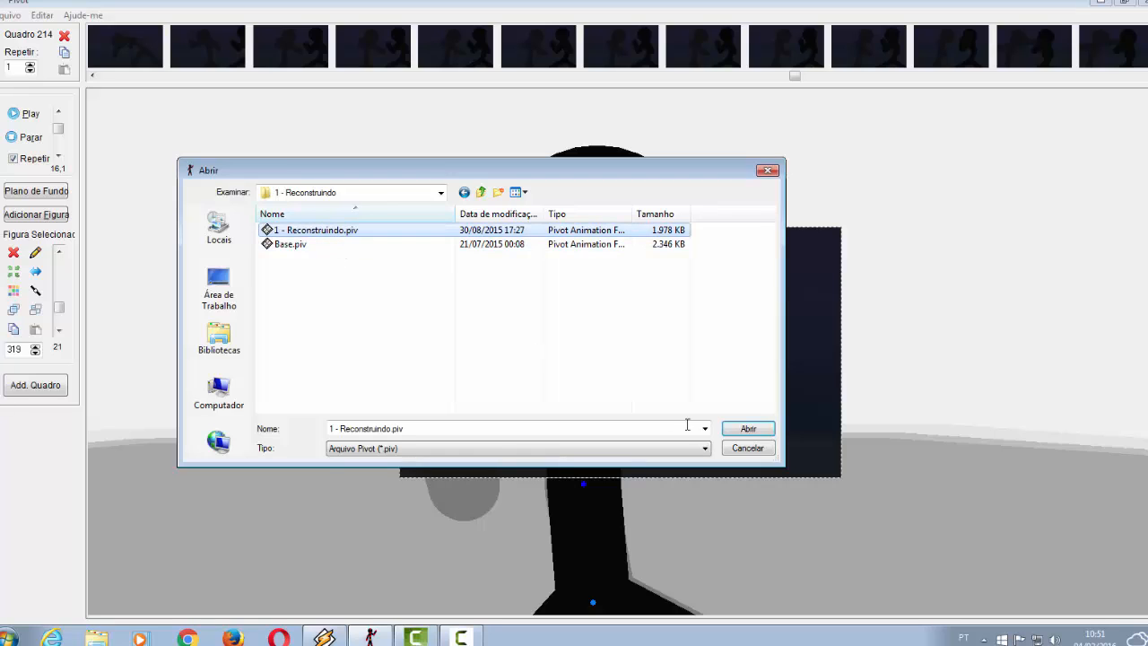
pyautogui.click(760, 431)
pyautogui.click(659, 369)
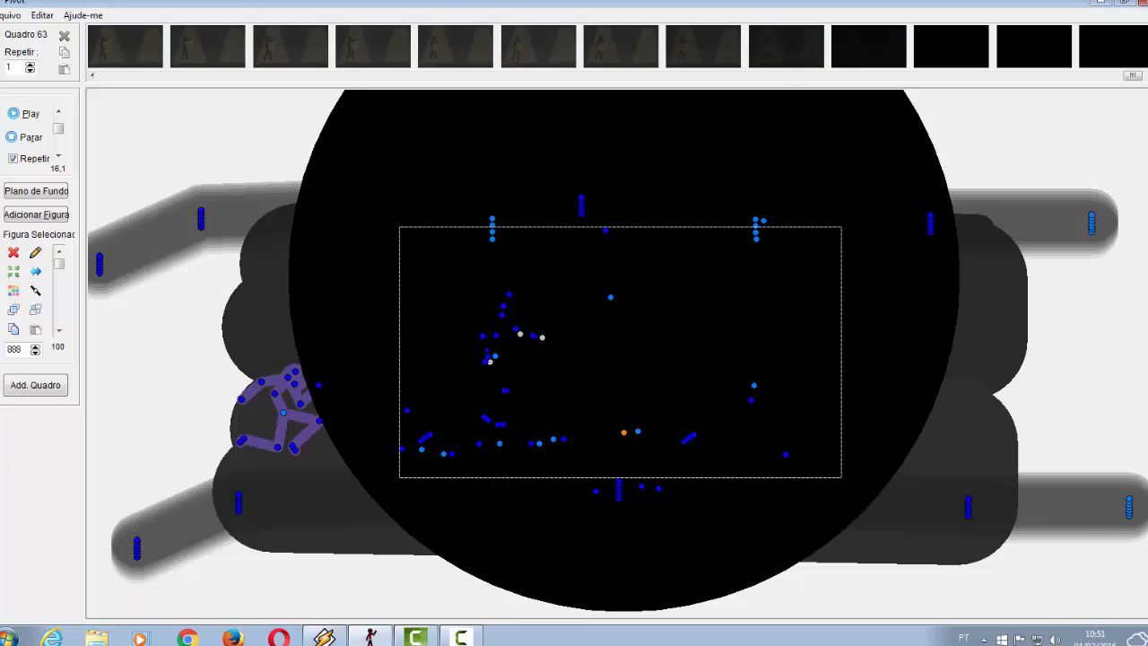
pyautogui.click(14, 120)
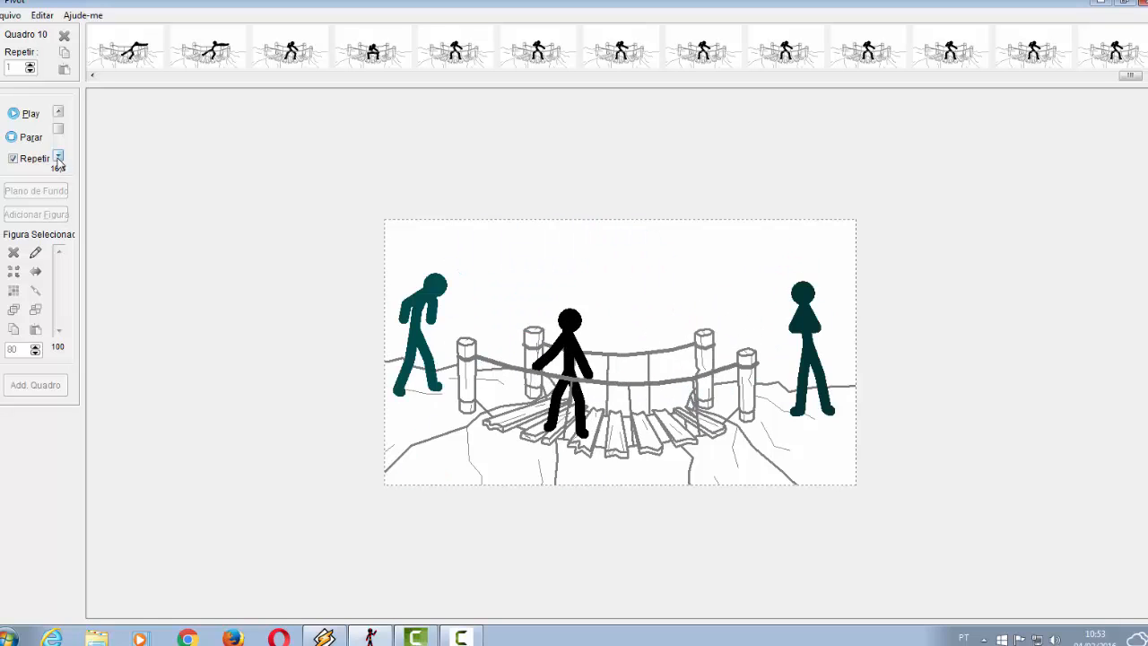
# - Stop the rope bridge animation and scale all figures in frame 1 to 120
pyautogui.click(34, 139)
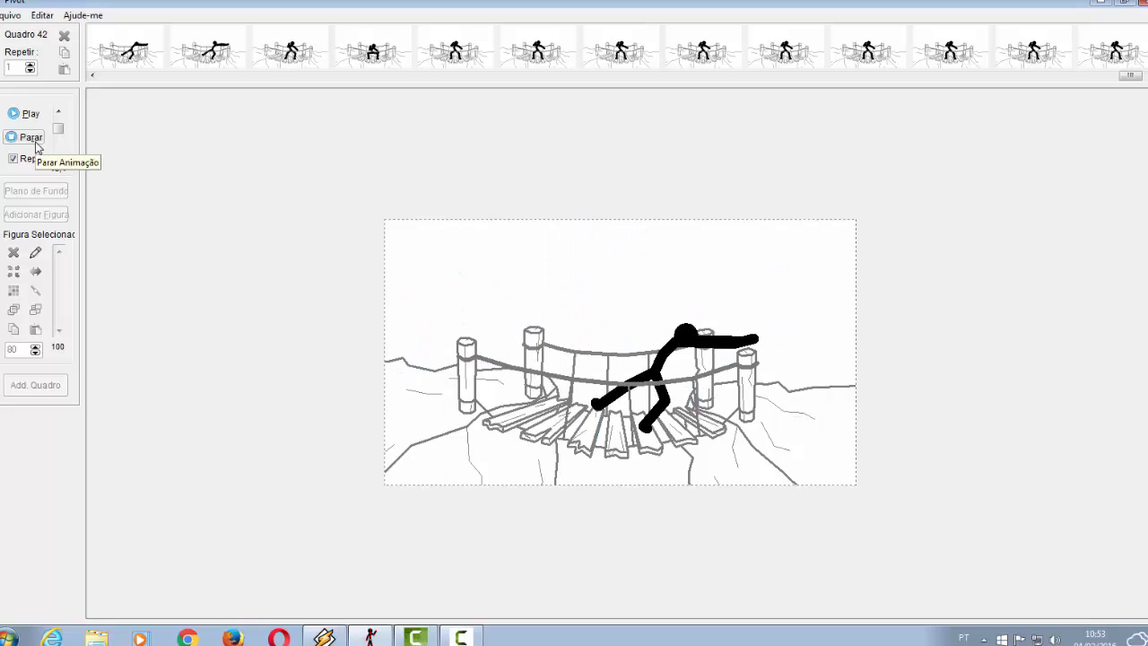
pyautogui.moveTo(1134, 76); pyautogui.dragTo(97, 75)
pyautogui.click(125, 48)
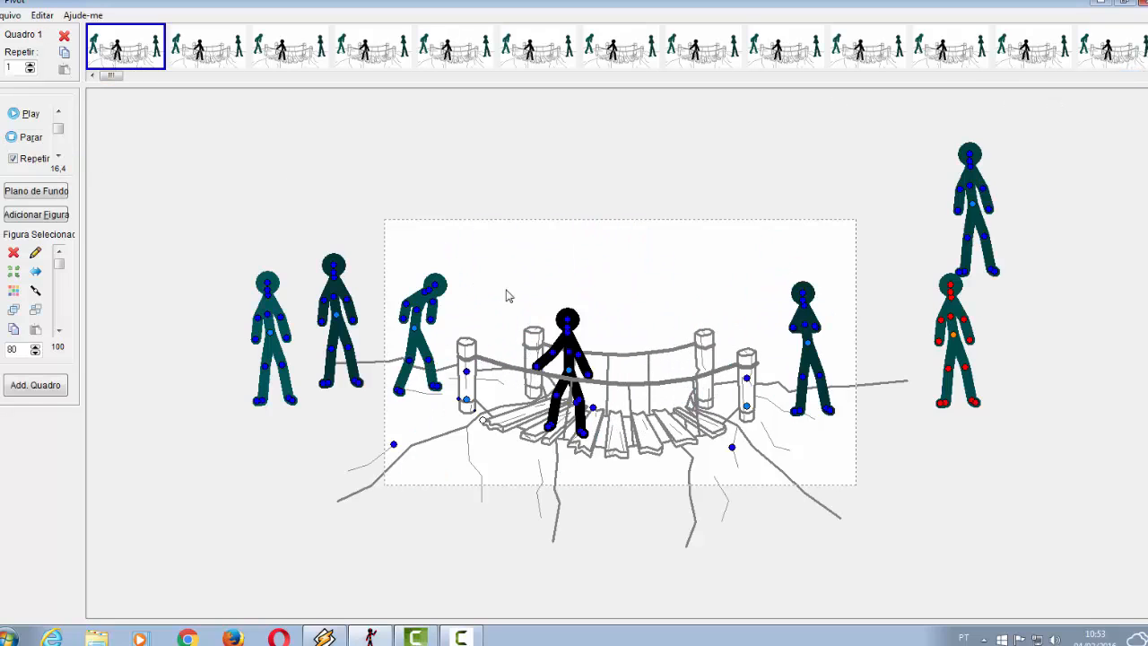
pyautogui.hotkey('ctrl', 'a')
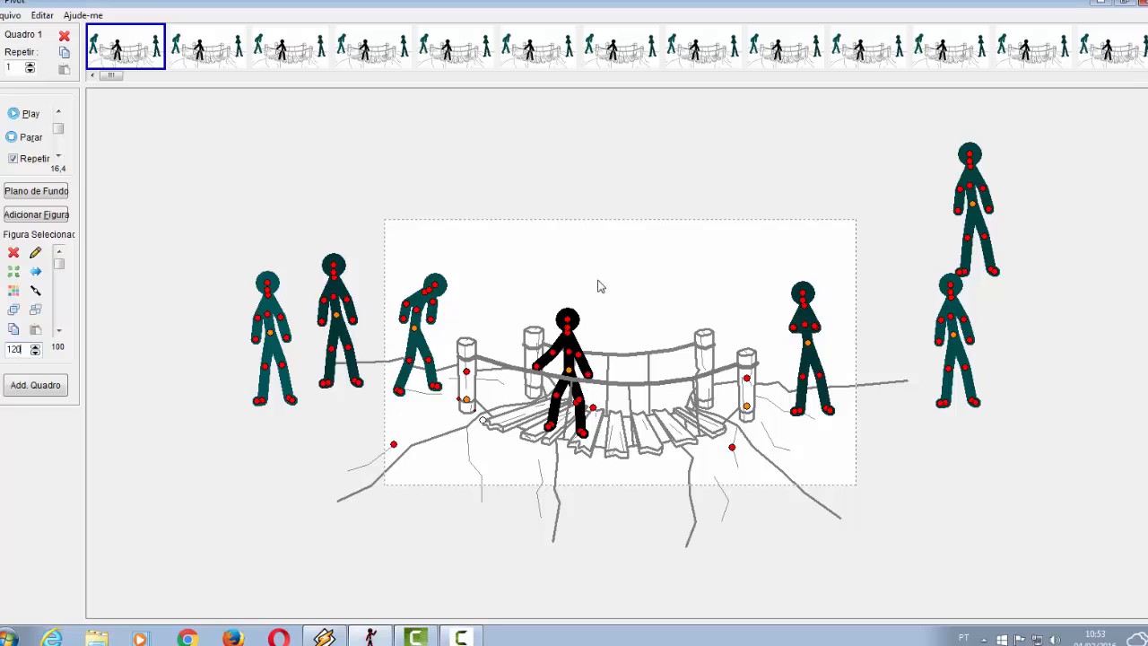
pyautogui.press('Return')
# - Scale all figures in frames 2 and 3 to 120
pyautogui.click(196, 55)
pyautogui.hotkey('ctrl', 'a')
pyautogui.doubleClick(14, 350)
pyautogui.write('120')
pyautogui.press('Return')
pyautogui.click(289, 51)
pyautogui.hotkey('ctrl', 'a')
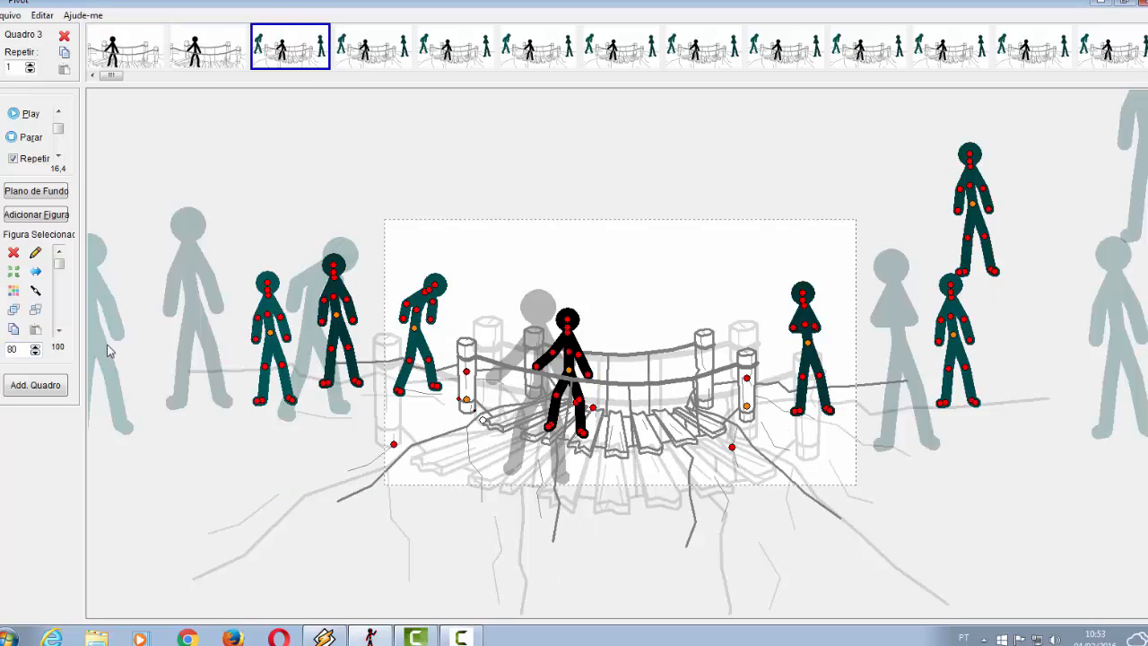
pyautogui.doubleClick(14, 350)
pyautogui.write('120')
pyautogui.press('Return')
# - Scale all figures to 118 in frame 4 and to 115 in frame 5
pyautogui.click(374, 50)
pyautogui.hotkey('ctrl', 'a')
pyautogui.write('11')
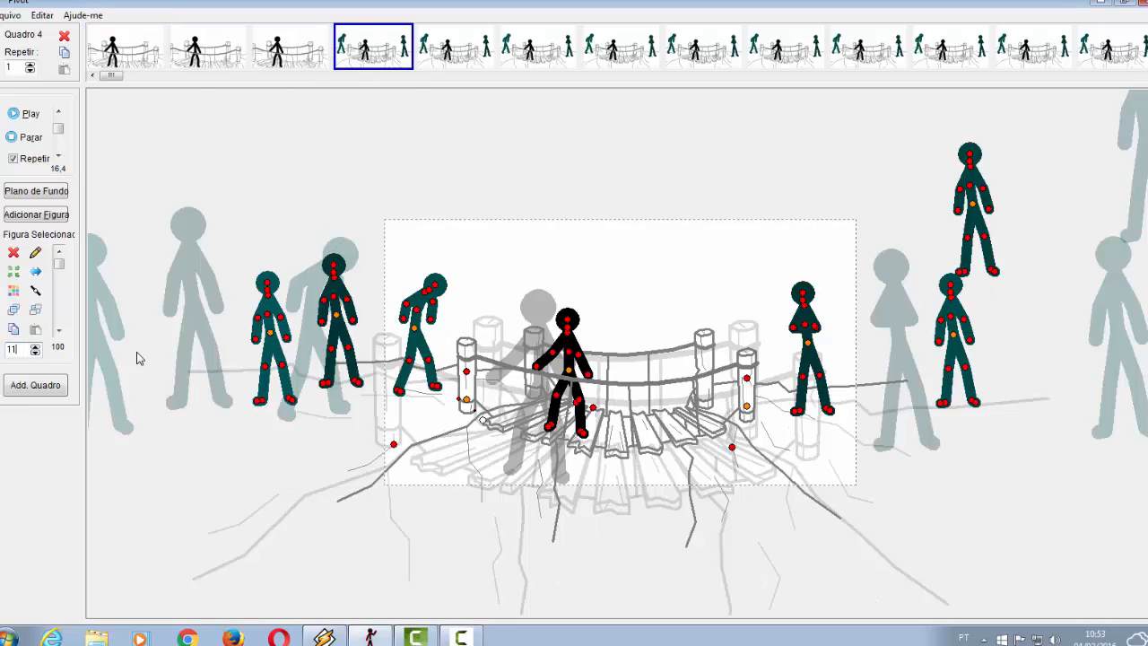
pyautogui.write('8')
pyautogui.press('Return')
pyautogui.click(455, 51)
pyautogui.hotkey('ctrl', 'a')
pyautogui.doubleClick(12, 350)
pyautogui.write('115')
pyautogui.press('Return')
# - Scale all figures to 100 in frame 6 and to 88 in frame 7
pyautogui.click(538, 51)
pyautogui.hotkey('ctrl', 'a')
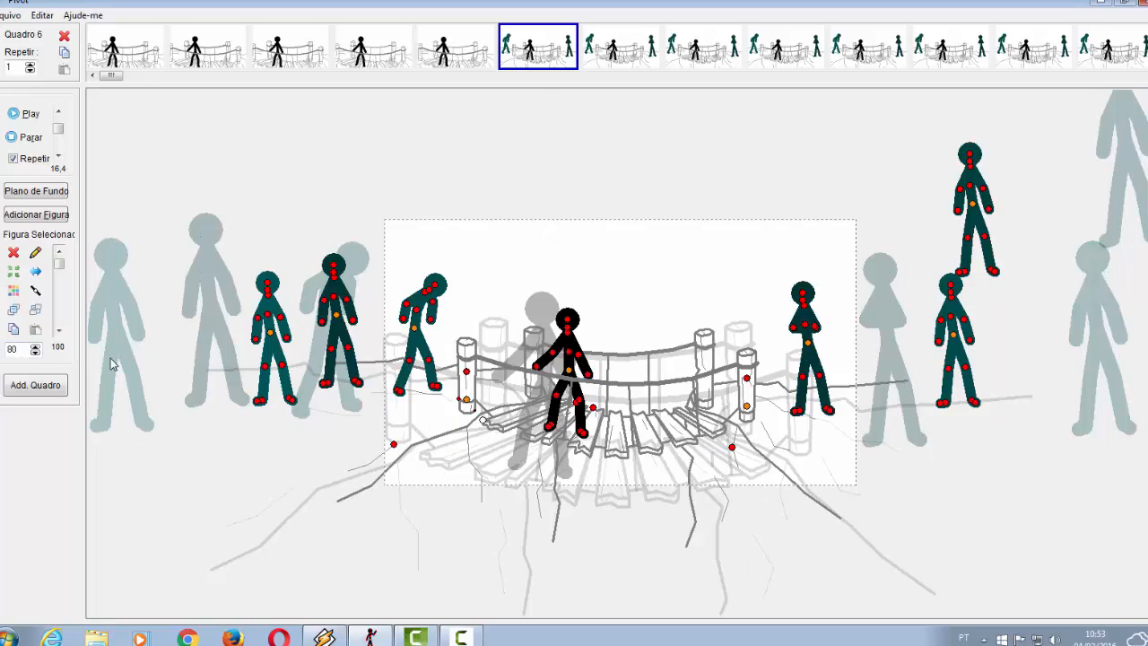
pyautogui.press('Return')
pyautogui.click(621, 47)
pyautogui.hotkey('ctrl', 'a')
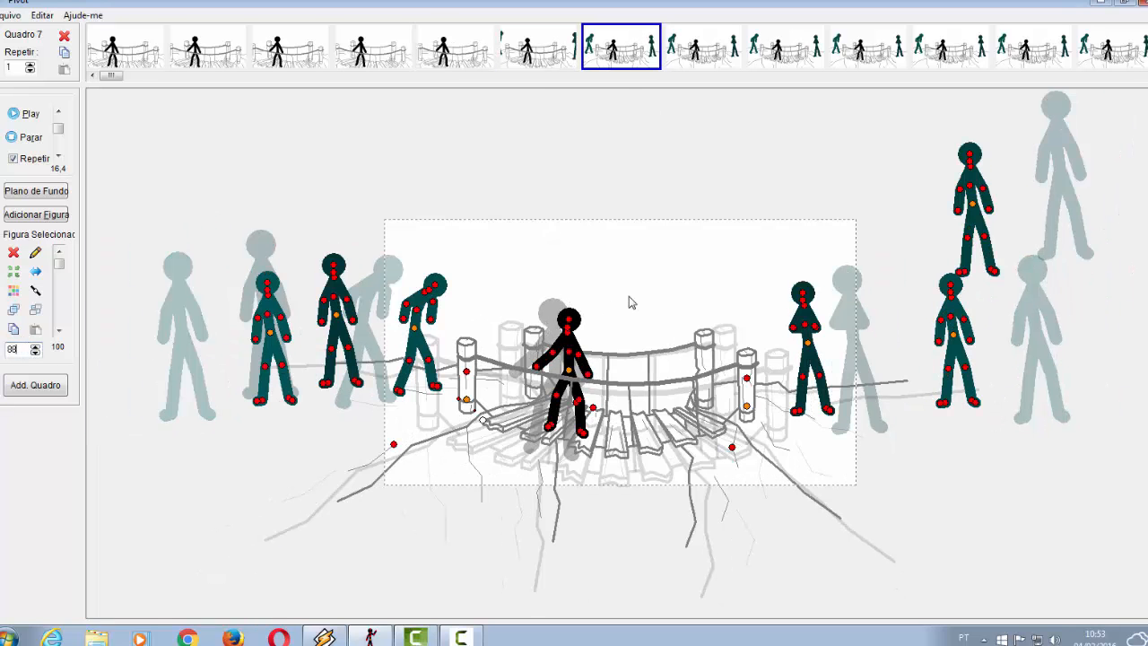
pyautogui.press('Return')
# - Scale all figures to 84 in frame 8 and to 81 in frame 9
pyautogui.click(704, 49)
pyautogui.hotkey('ctrl', 'a')
pyautogui.write('84')
pyautogui.press('Return')
pyautogui.click(783, 52)
pyautogui.hotkey('ctrl', 'a')
pyautogui.write('82')
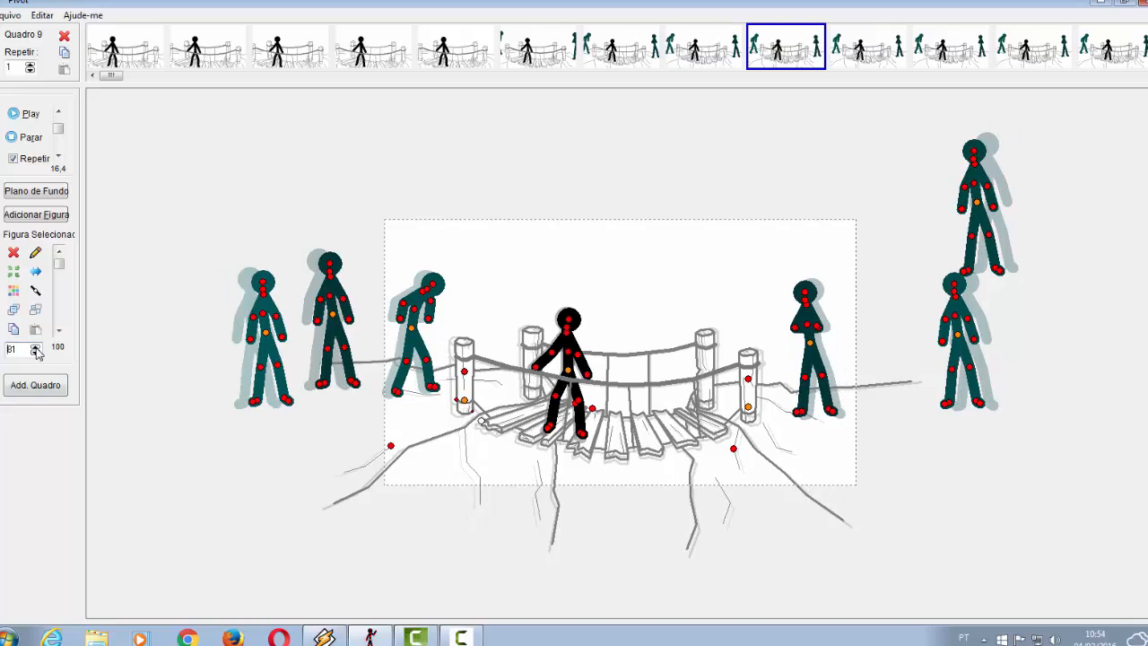
pyautogui.press('Return')
pyautogui.click(852, 58)
# - Return to frame 1 and nudge all figures slightly sideways in the opening frames to add a slow camera drift
pyautogui.click(121, 51)
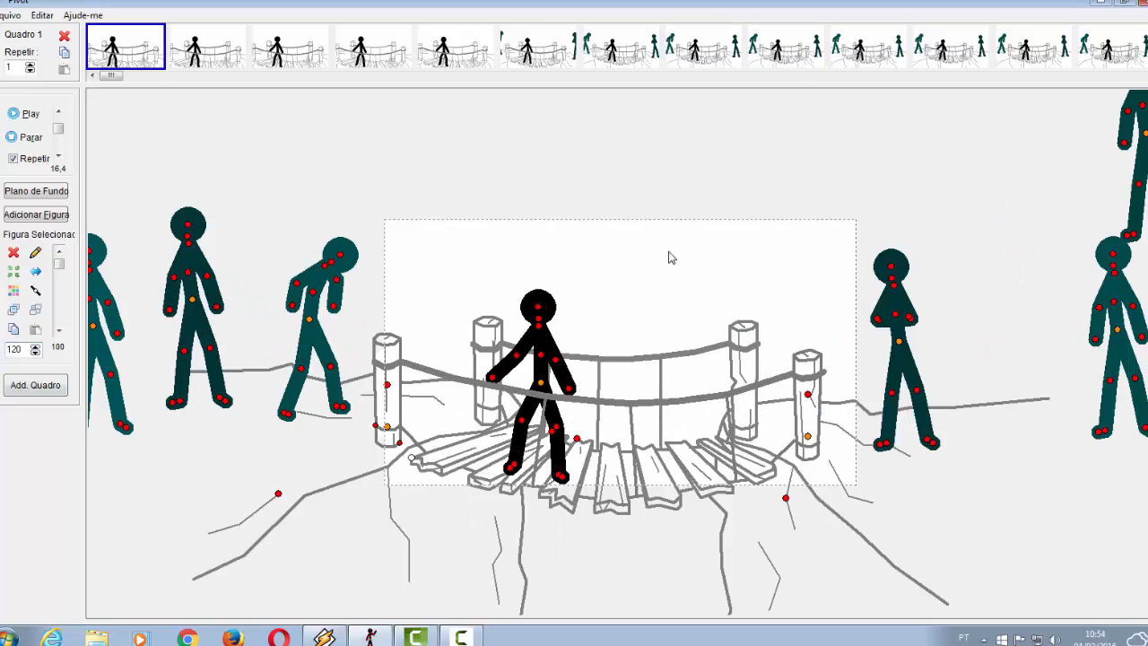
pyautogui.press('Right')
pyautogui.press('Right')
pyautogui.scroll(-1, 672, 257)
pyautogui.press('Right')
pyautogui.press('Right')
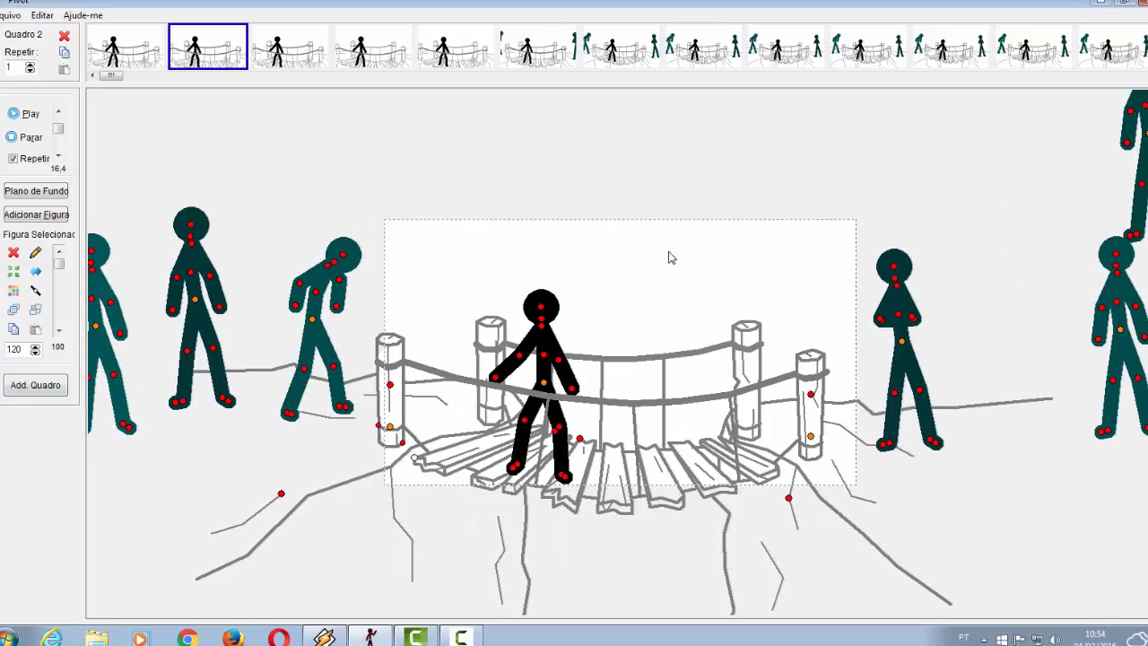
pyautogui.scroll(-1, 672, 258)
pyautogui.press('Right')
pyautogui.press('Right')
# - Continue shifting all figures slightly sideways frame by frame through the following frames up to frame 21
pyautogui.scroll(-8, 672, 258)
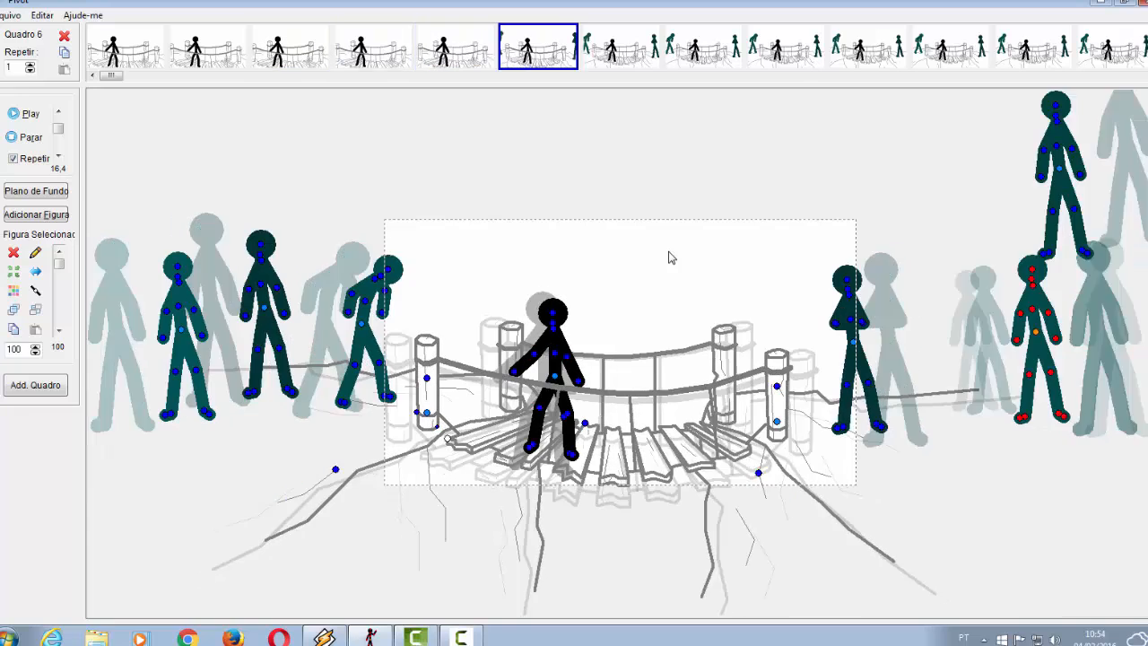
pyautogui.scroll(-1, 670, 251)
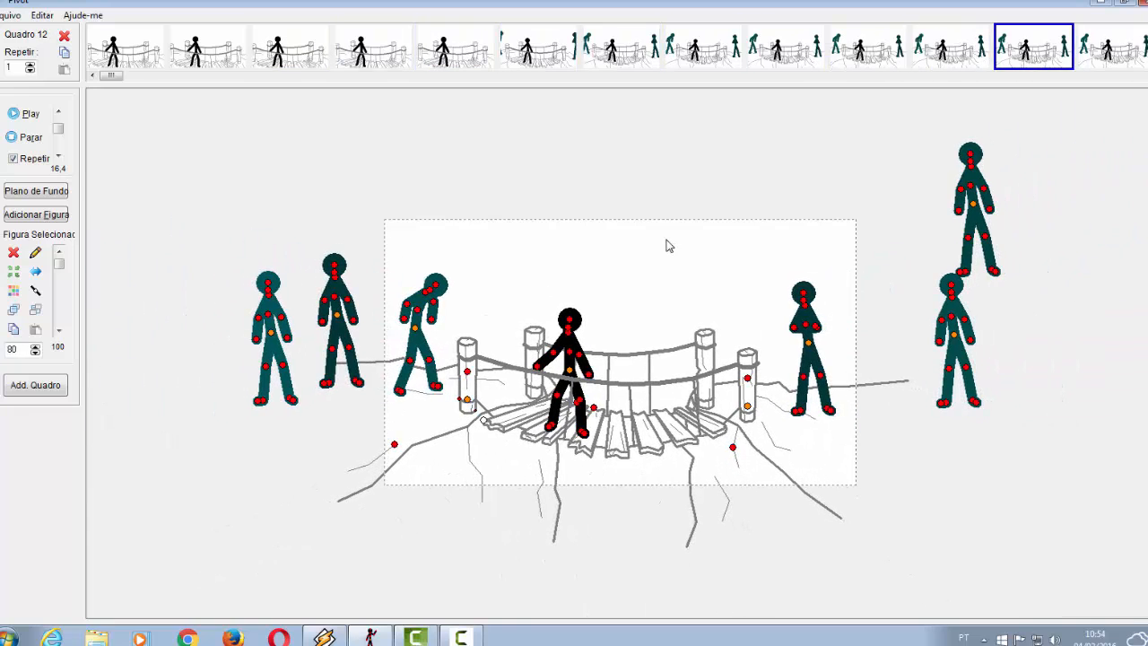
pyautogui.scroll(-4, 667, 245)
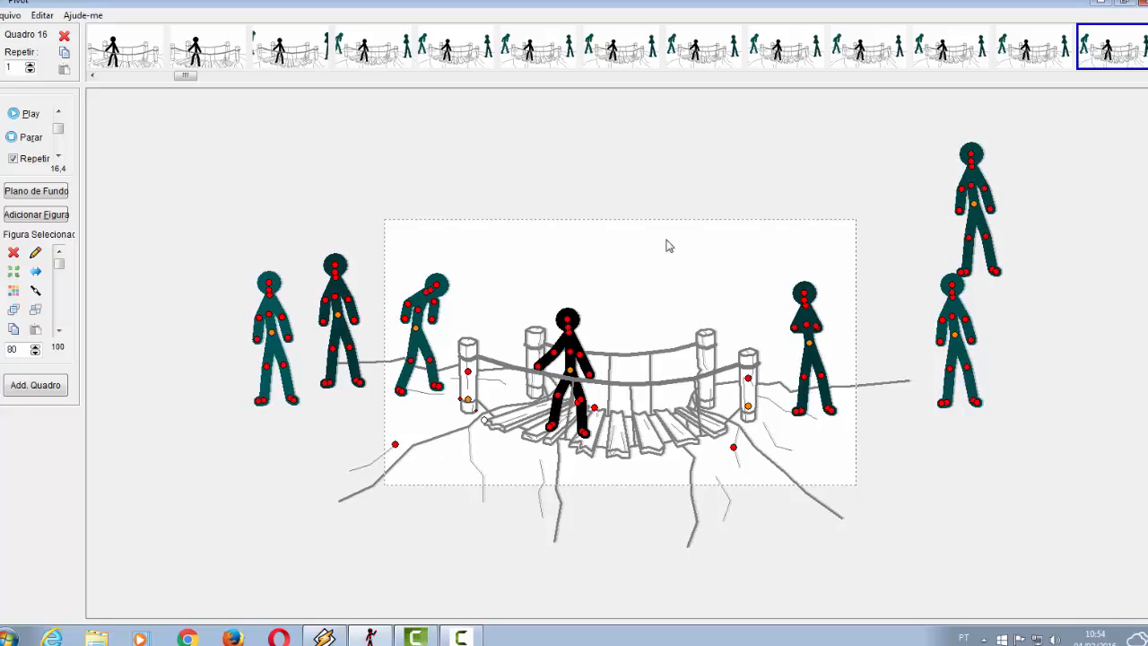
pyautogui.scroll(-3, 666, 245)
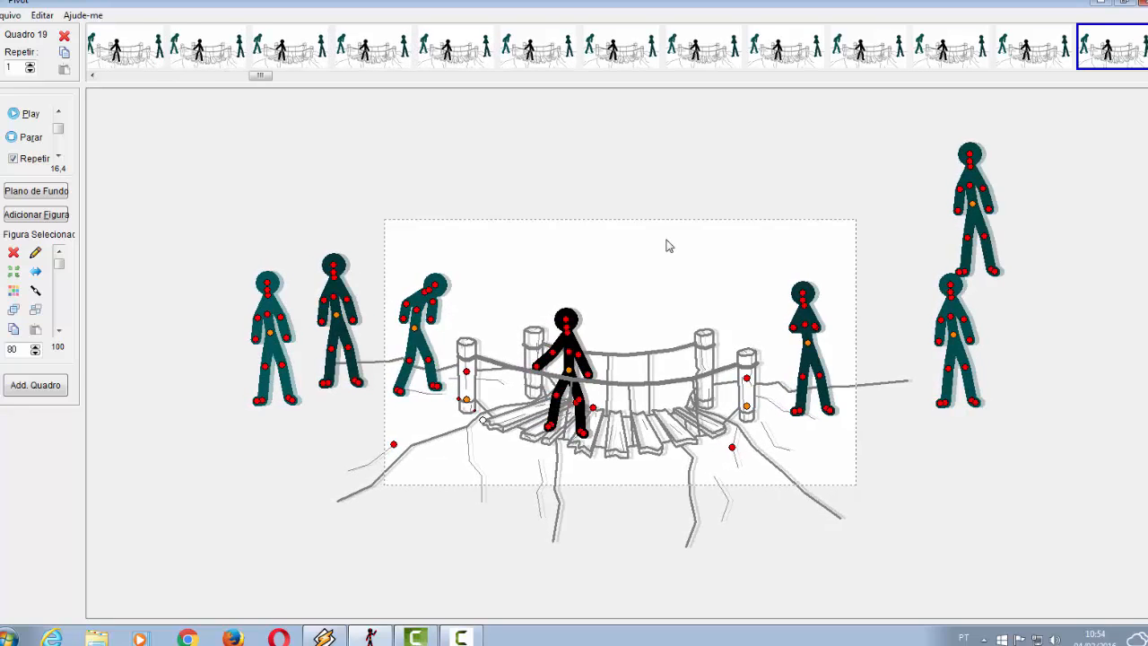
pyautogui.scroll(-2, 667, 245)
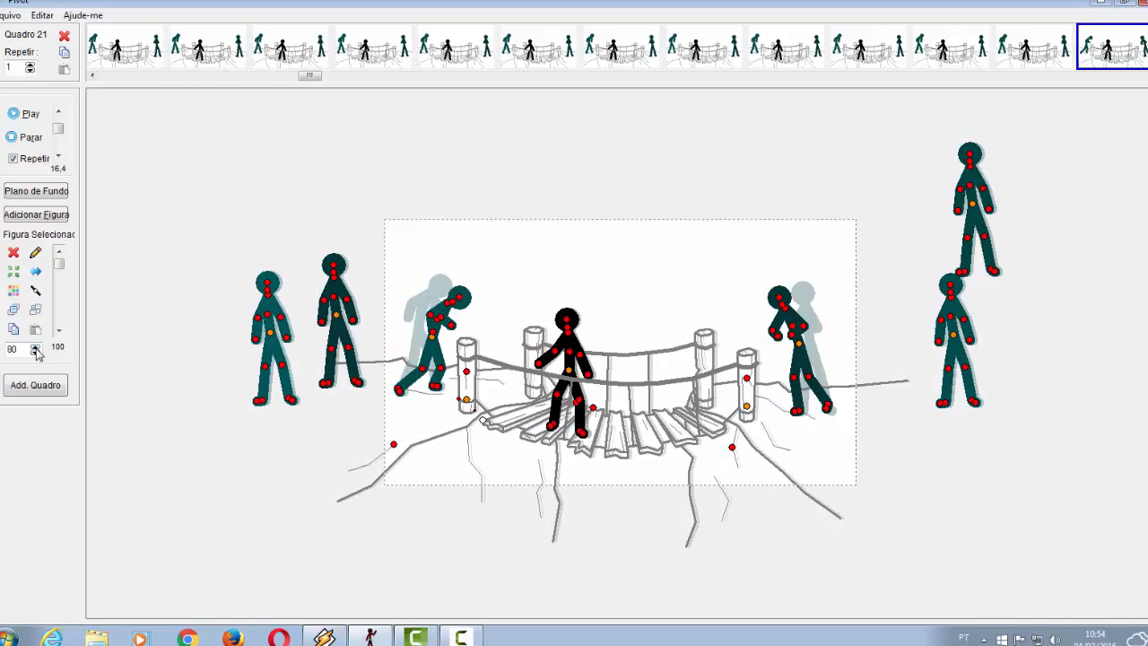
# - Scale all figures in frame 22 to 85 and enlarge all figures in frame 23 to zoom in on the attack
pyautogui.scroll(-1, 543, 294)
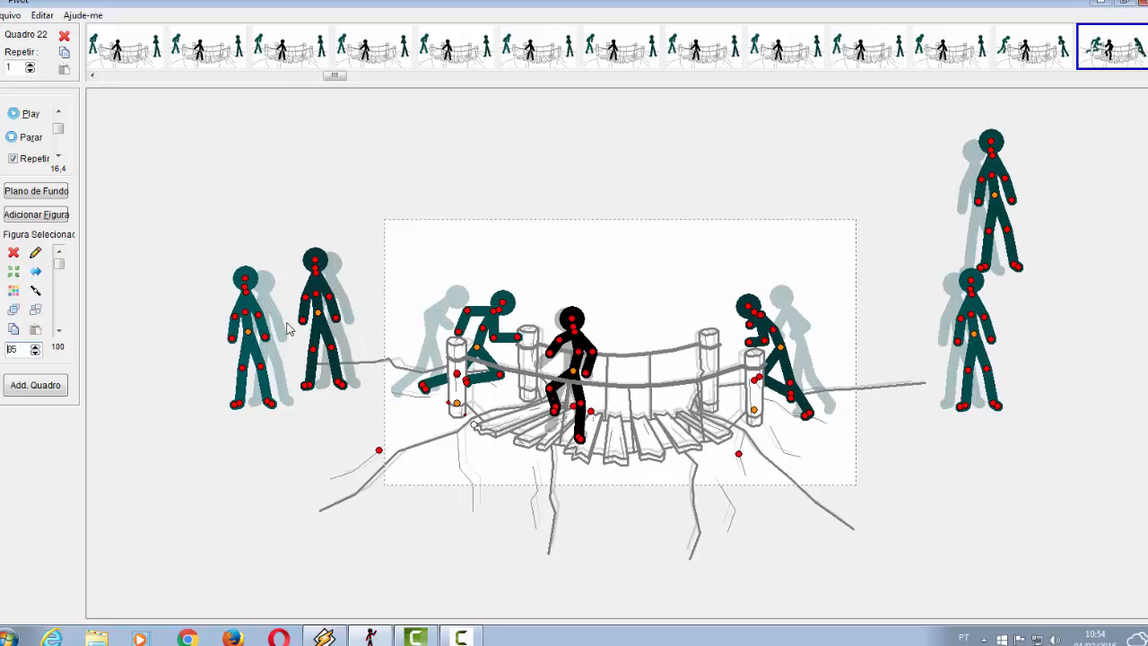
pyautogui.click(614, 277)
pyautogui.scroll(-1, 615, 277)
pyautogui.hotkey('ctrl', 'a')
pyautogui.click(35, 348)
pyautogui.scroll(-1, 606, 278)
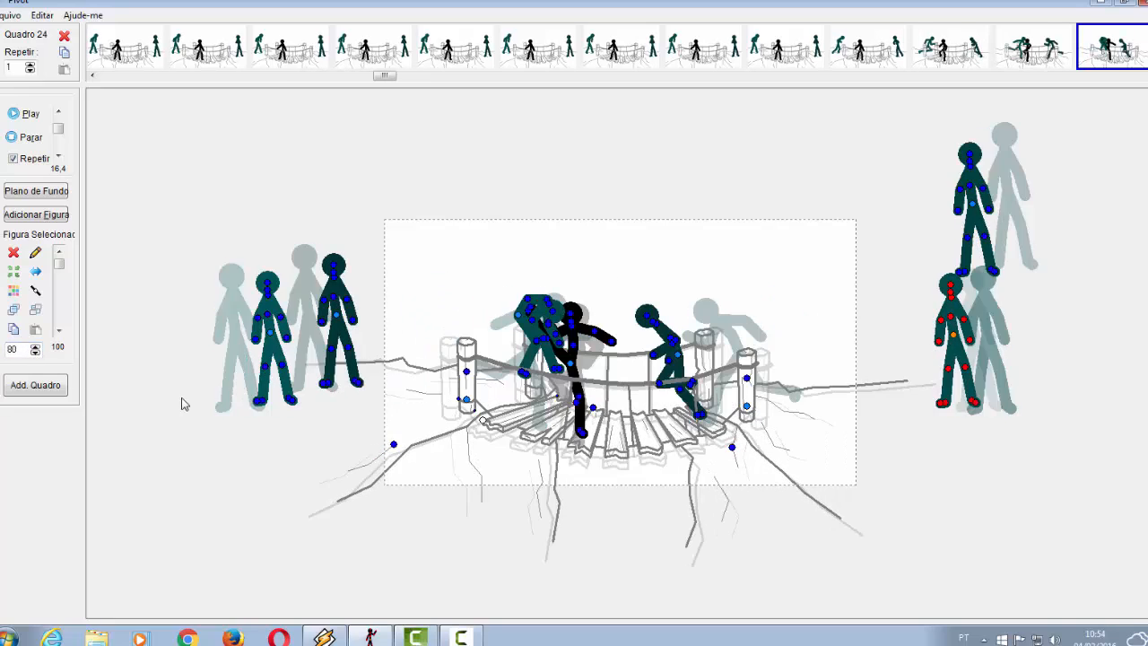
# - Scale all figures to 83 in frame 25 and to 81 in frame 27 to ease out of the zoom
pyautogui.scroll(-1, 559, 275)
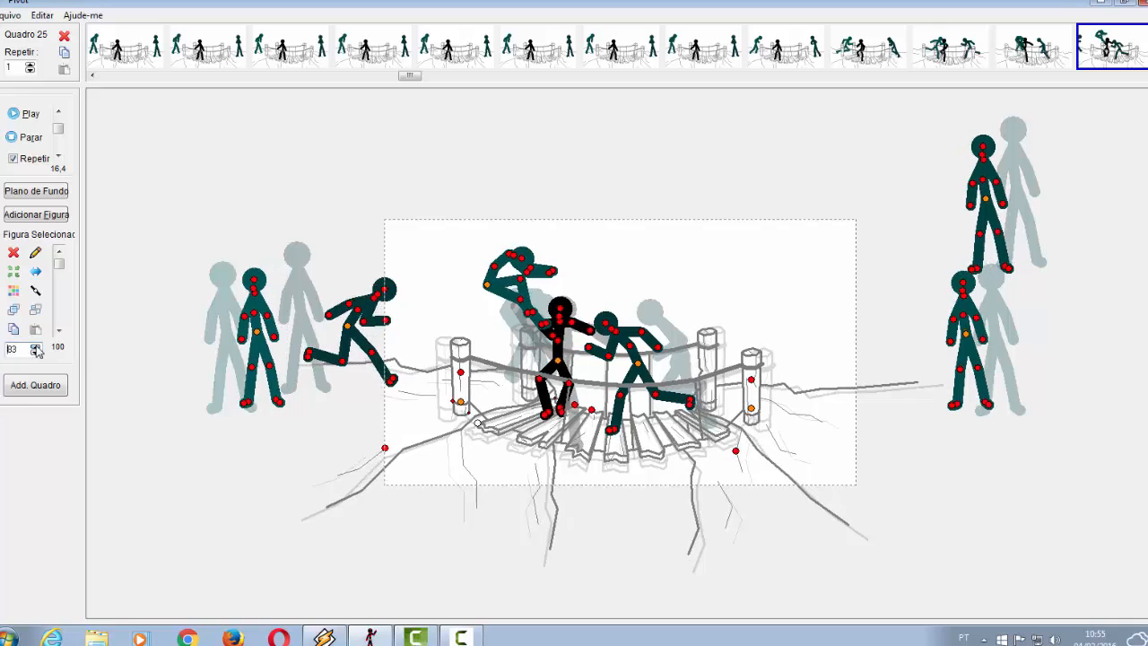
pyautogui.scroll(-2, 642, 274)
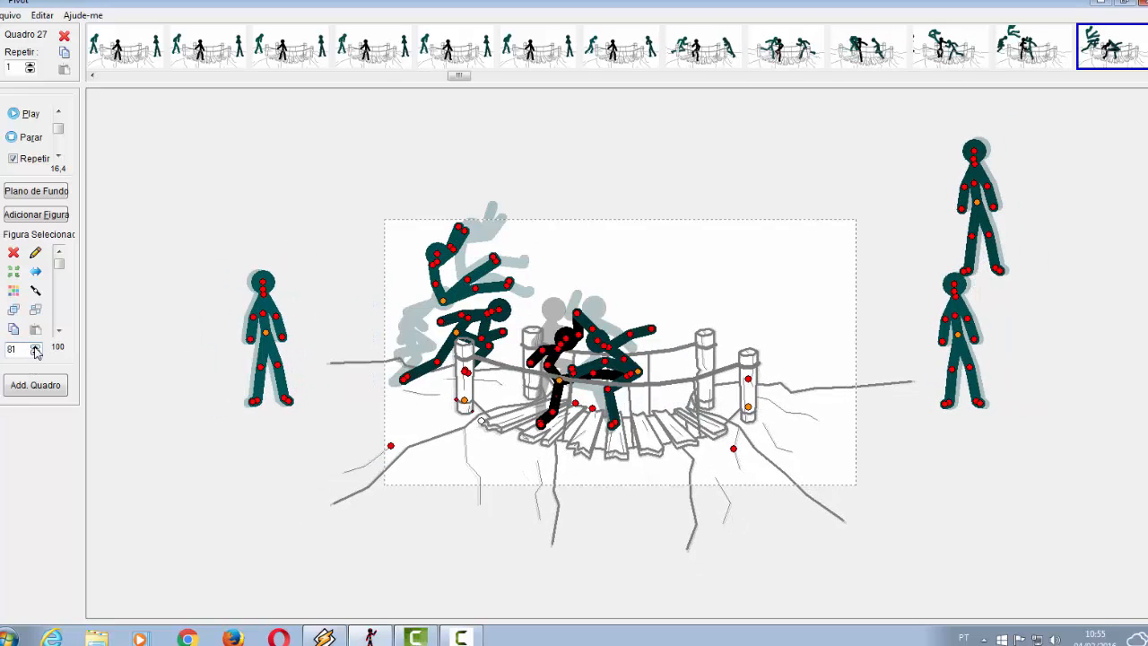
pyautogui.scroll(-1, 691, 260)
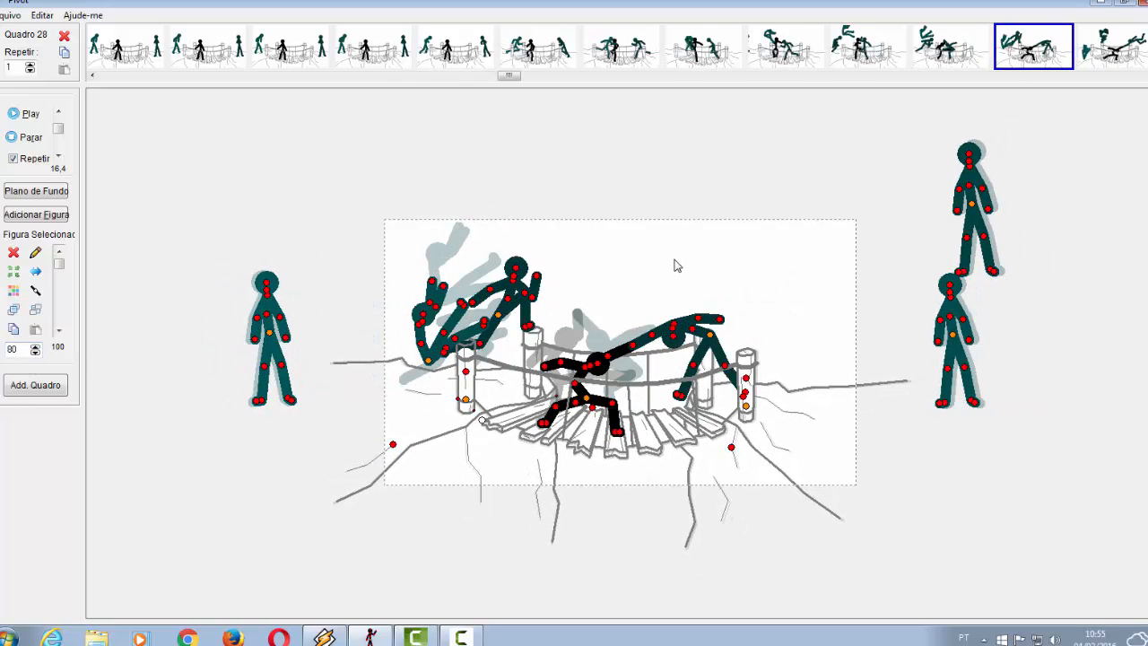
# - Nudge all figures slightly in selected frames from 28 to 36 to add subtle camera movement
pyautogui.scroll(-3, 677, 266)
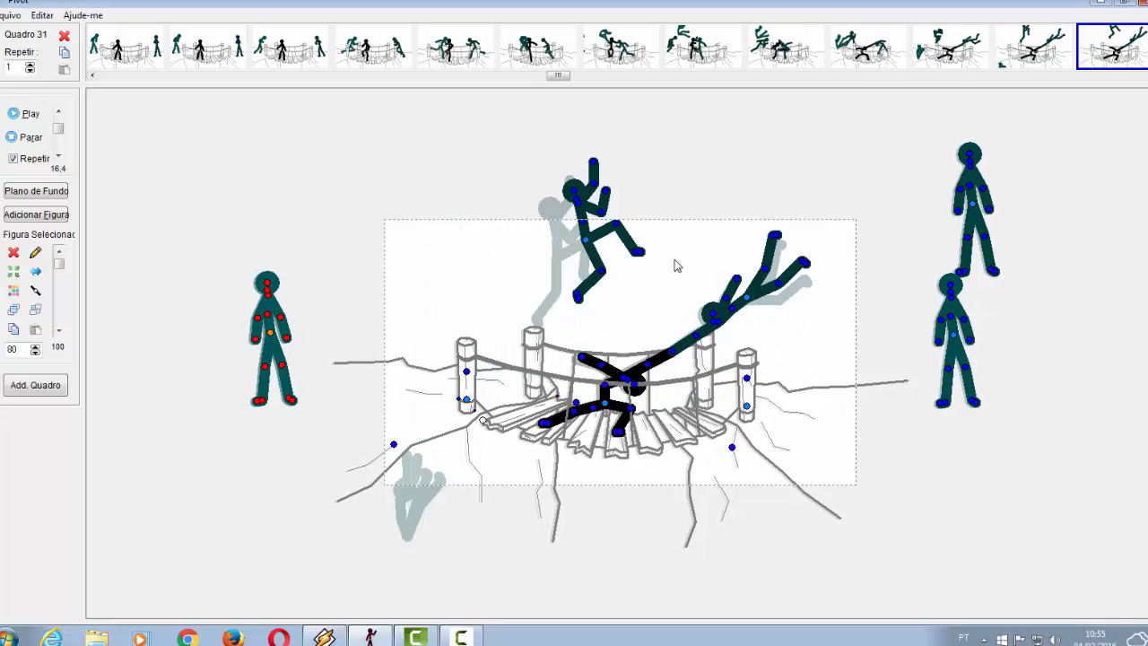
pyautogui.scroll(-1, 678, 266)
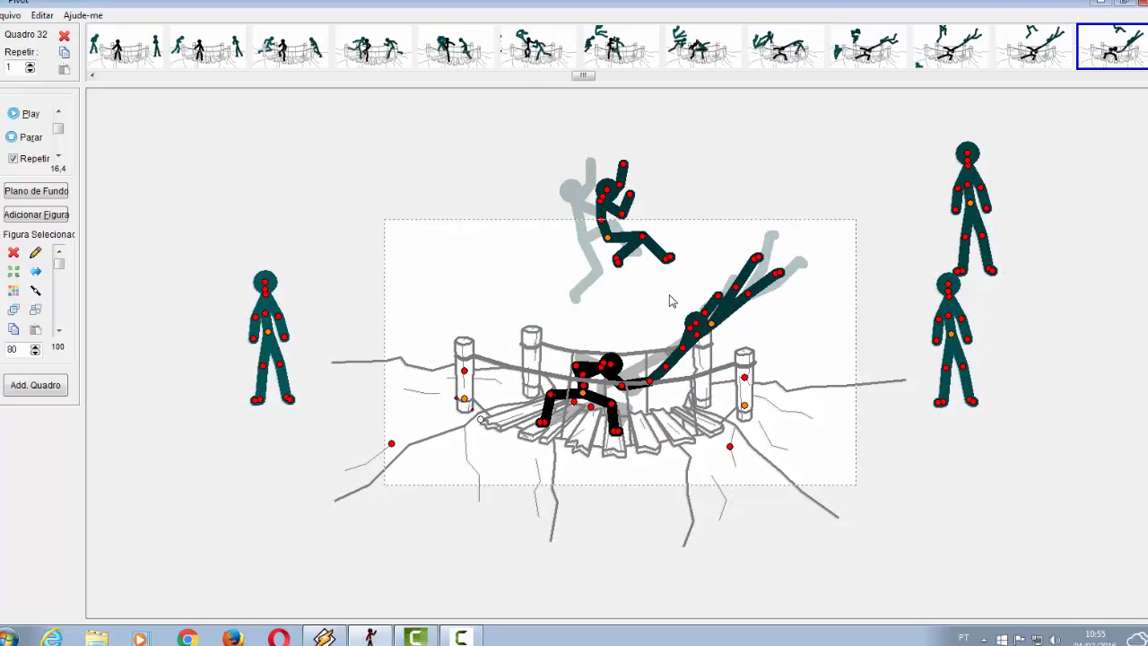
pyautogui.scroll(-2, 673, 297)
pyautogui.scroll(-1, 800, 521)
pyautogui.hotkey('ctrl', 'a')
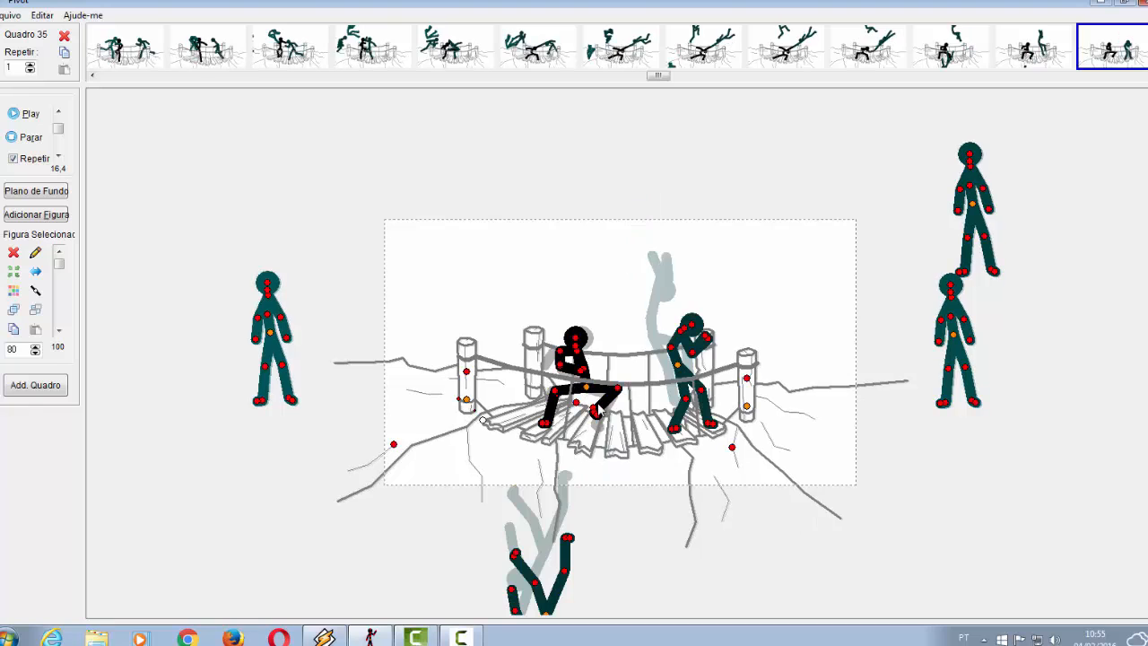
pyautogui.click(532, 234)
pyautogui.scroll(-1, 534, 235)
pyautogui.hotkey('ctrl', 'a')
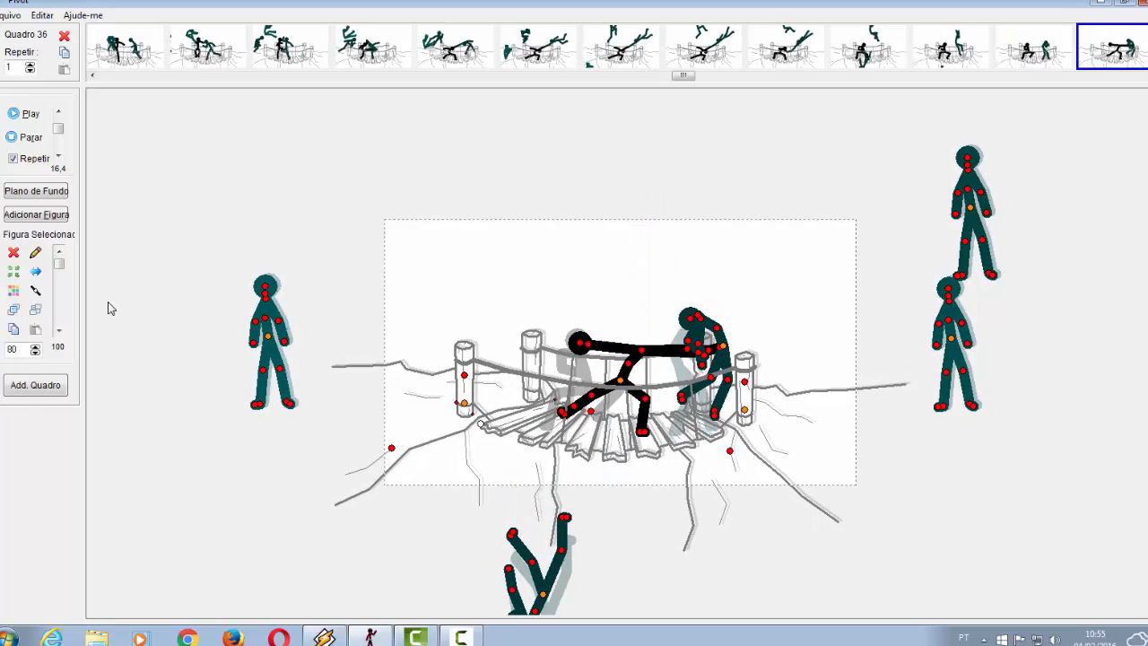
# - Scale all figures in frame 37 to 85 to zoom in on the punch
pyautogui.click(35, 346)
pyautogui.click(35, 346)
pyautogui.click(36, 385)
pyautogui.hotkey('ctrl', 'a')
pyautogui.click(35, 346)
pyautogui.click(35, 346)
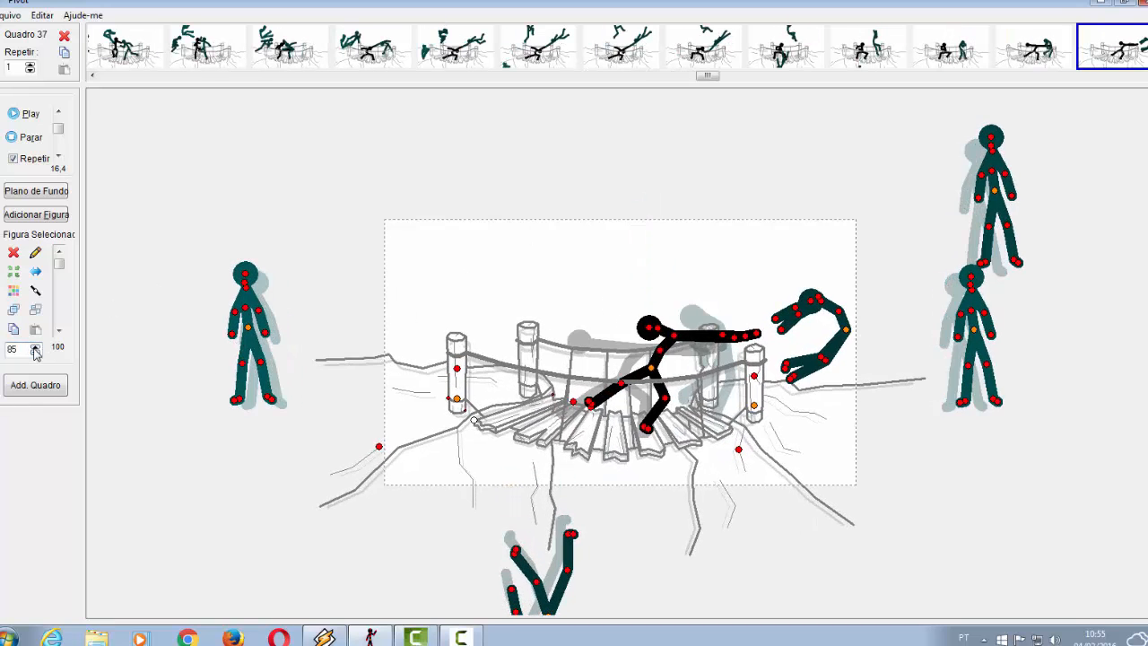
# - Enlarge all figures further in frame 38 and scale them to 85 in frame 39
pyautogui.click(36, 385)
pyautogui.hotkey('ctrl', 'a')
pyautogui.click(35, 346)
pyautogui.click(35, 346)
pyautogui.click(36, 385)
pyautogui.hotkey('ctrl', 'a')
pyautogui.click(35, 347)
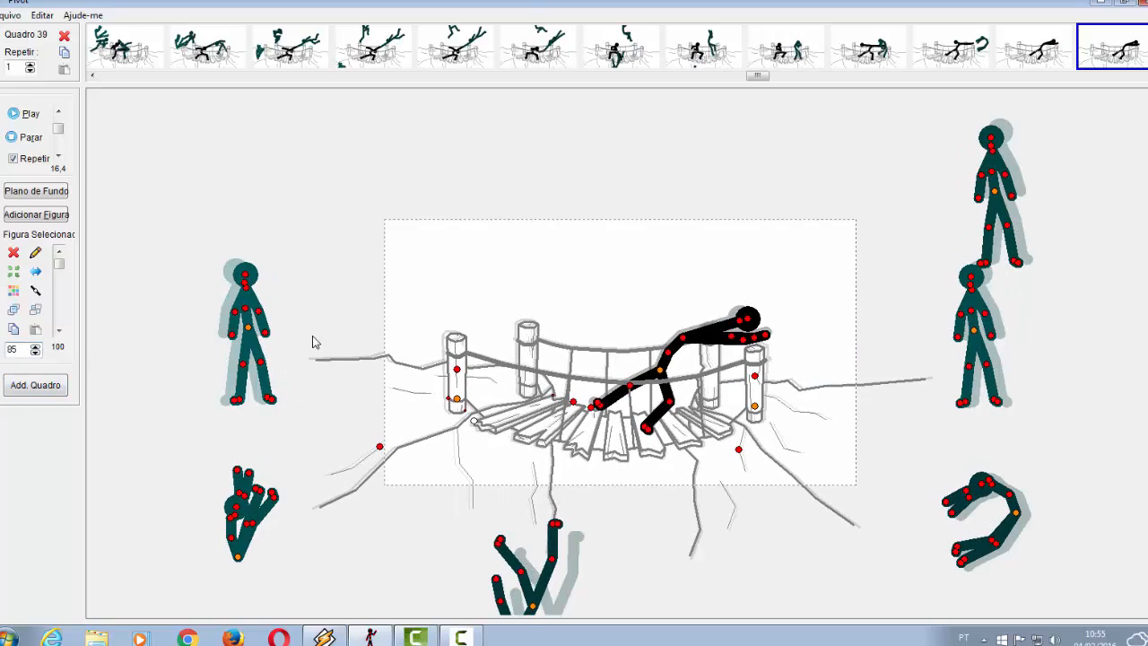
# - Shrink all figures in frame 40 and scale them to 79 in frame 41 to zoom back out
pyautogui.click(36, 385)
pyautogui.hotkey('ctrl', 'a')
pyautogui.click(35, 347)
pyautogui.click(35, 352)
pyautogui.click(36, 385)
pyautogui.hotkey('ctrl', 'a')
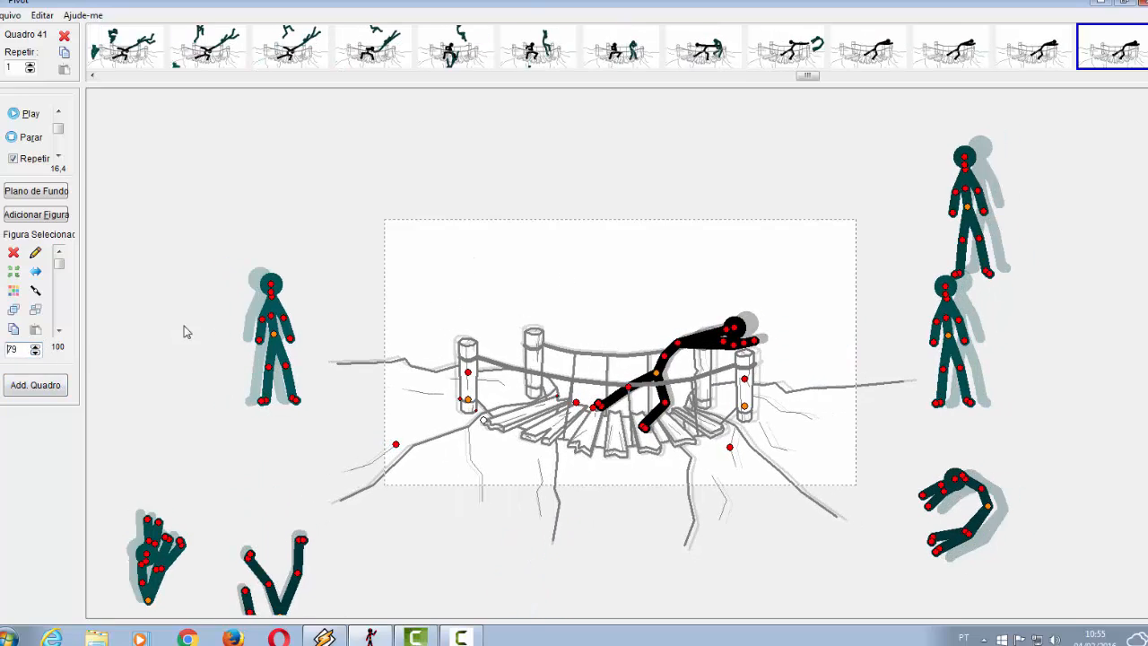
# - Rescale all figures slightly in frames 42 and 43 to settle the zoom
pyautogui.click(35, 352)
pyautogui.click(36, 384)
pyautogui.hotkey('ctrl', 'a')
pyautogui.click(35, 353)
pyautogui.click(35, 385)
pyautogui.hotkey('ctrl', 'a')
pyautogui.click(35, 352)
# - Nudge all figures slightly in the frames from 44 to 48 to add a light camera shake
pyautogui.press('Right')
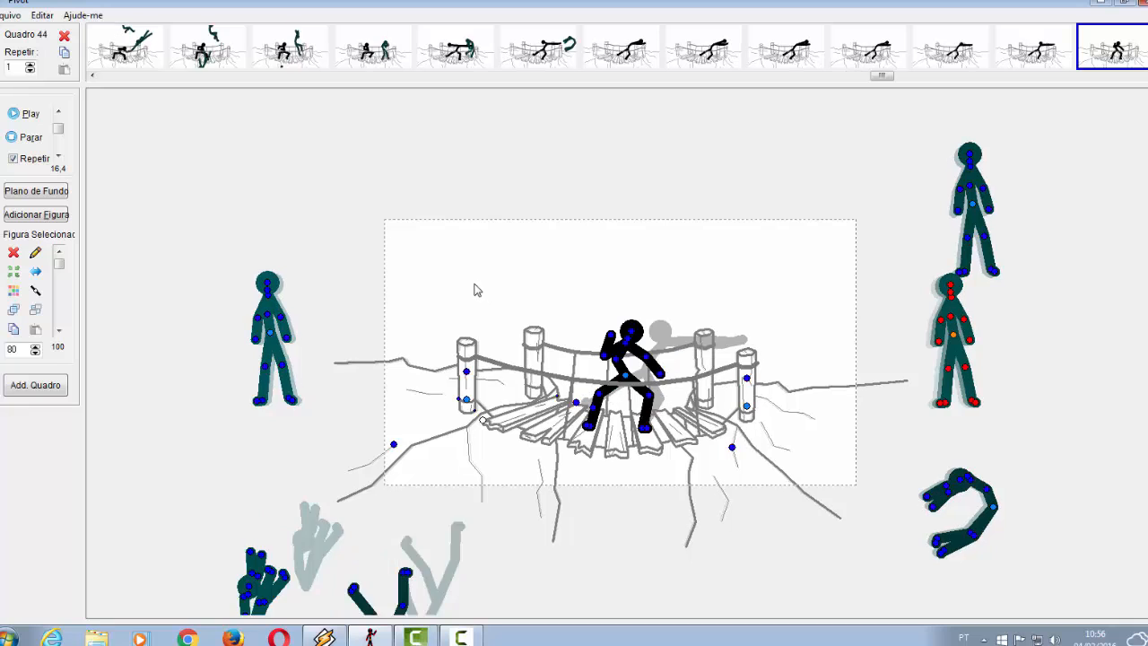
pyautogui.press('Right')
pyautogui.hotkey('ctrl', 'a')
pyautogui.press('Right')
pyautogui.hotkey('ctrl', 'a')
pyautogui.press('Right')
pyautogui.hotkey('ctrl', 'a')
pyautogui.press('Right')
pyautogui.hotkey('ctrl', 'a')
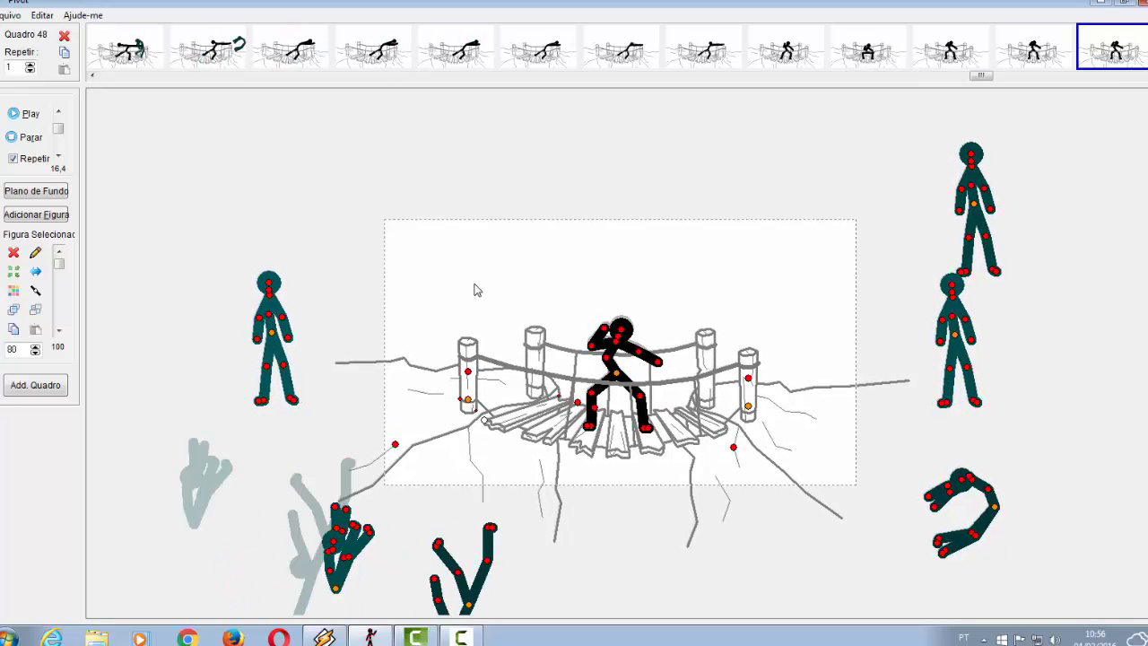
# - Continue the light camera shake by nudging all figures slightly up to frame 55, and play the animation
pyautogui.press('Right')
pyautogui.hotkey('ctrl', 'a')
pyautogui.press('Right')
pyautogui.hotkey('ctrl', 'a')
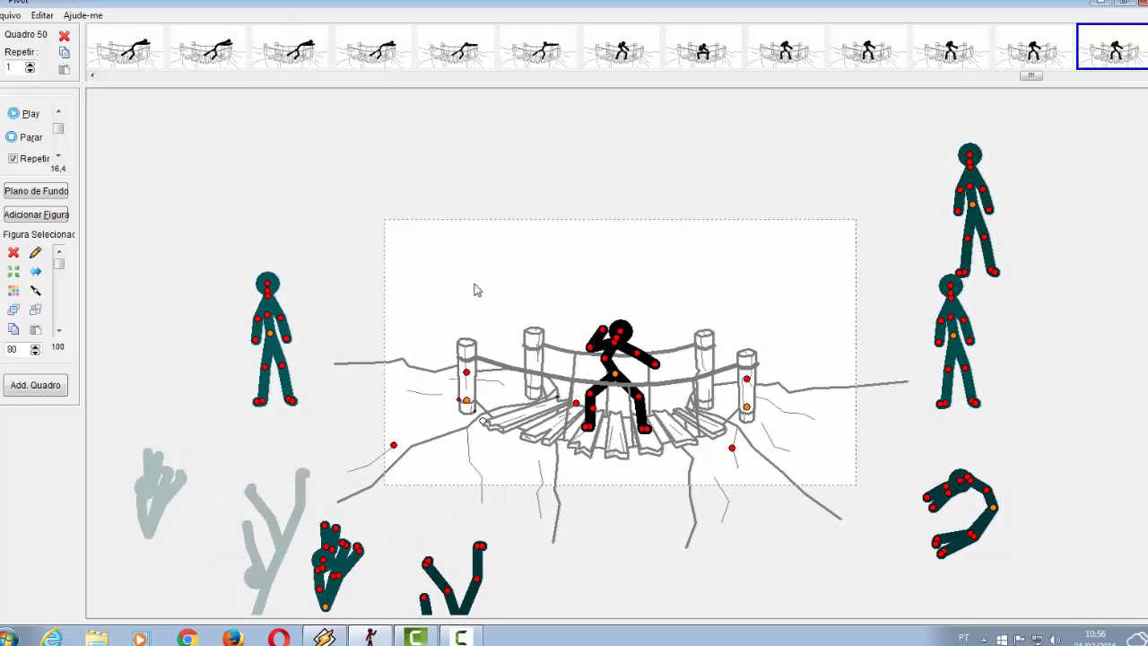
pyautogui.press('Right')
pyautogui.hotkey('ctrl', 'a')
pyautogui.press('Right')
pyautogui.press('Right')
pyautogui.hotkey('ctrl', 'a')
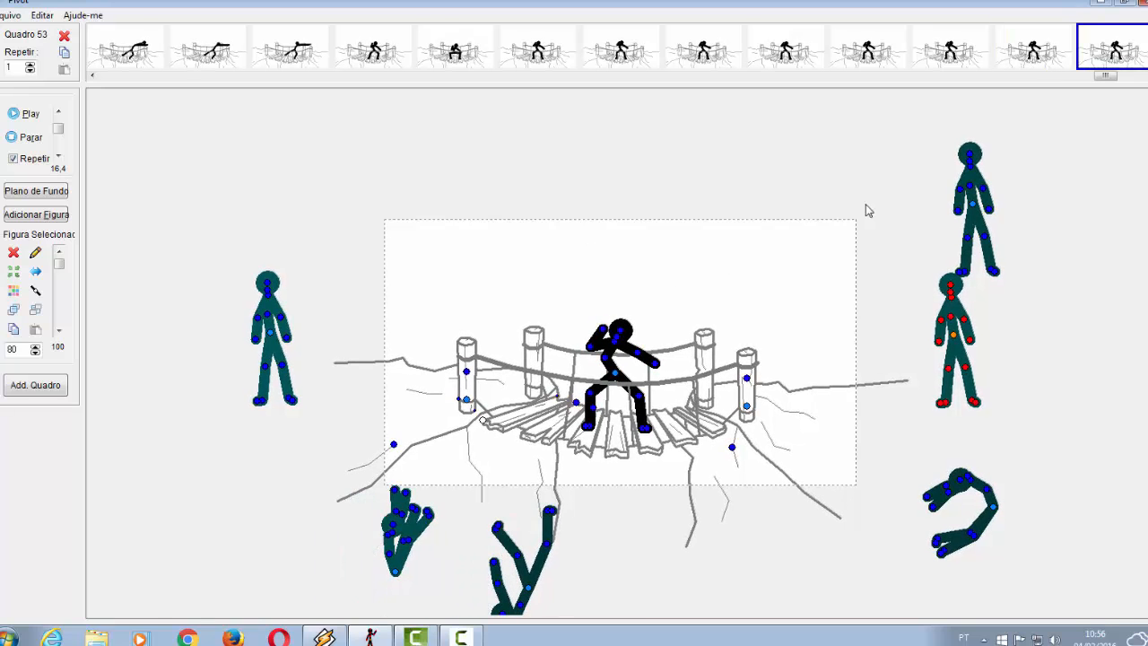
pyautogui.press('Right')
pyautogui.press('Right')
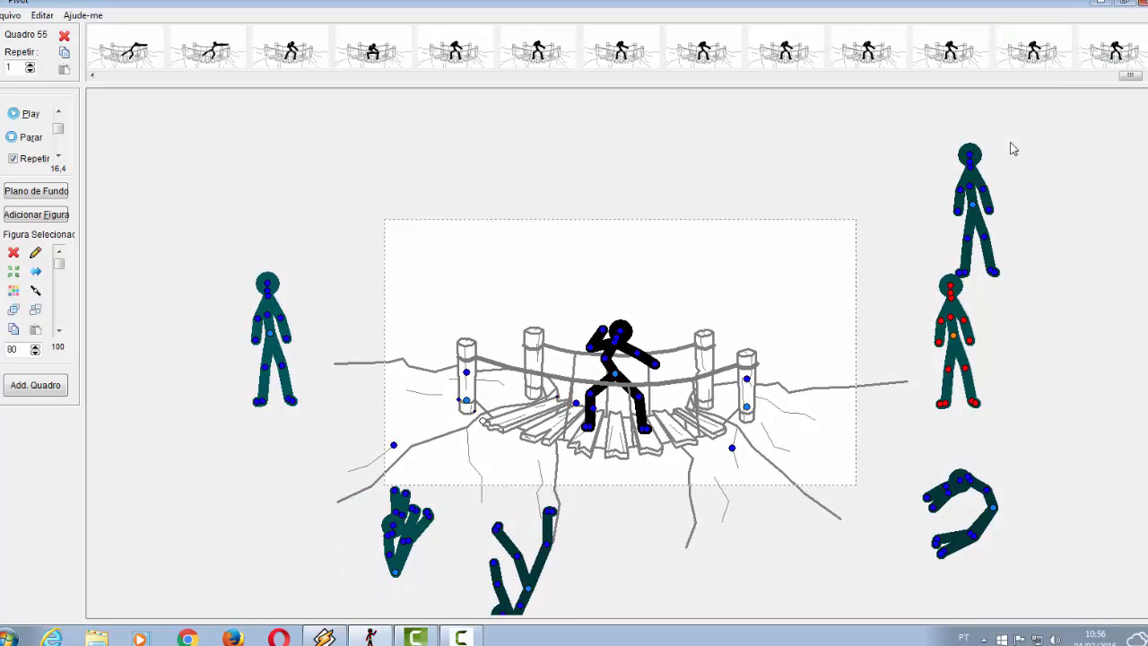
pyautogui.click(22, 116)
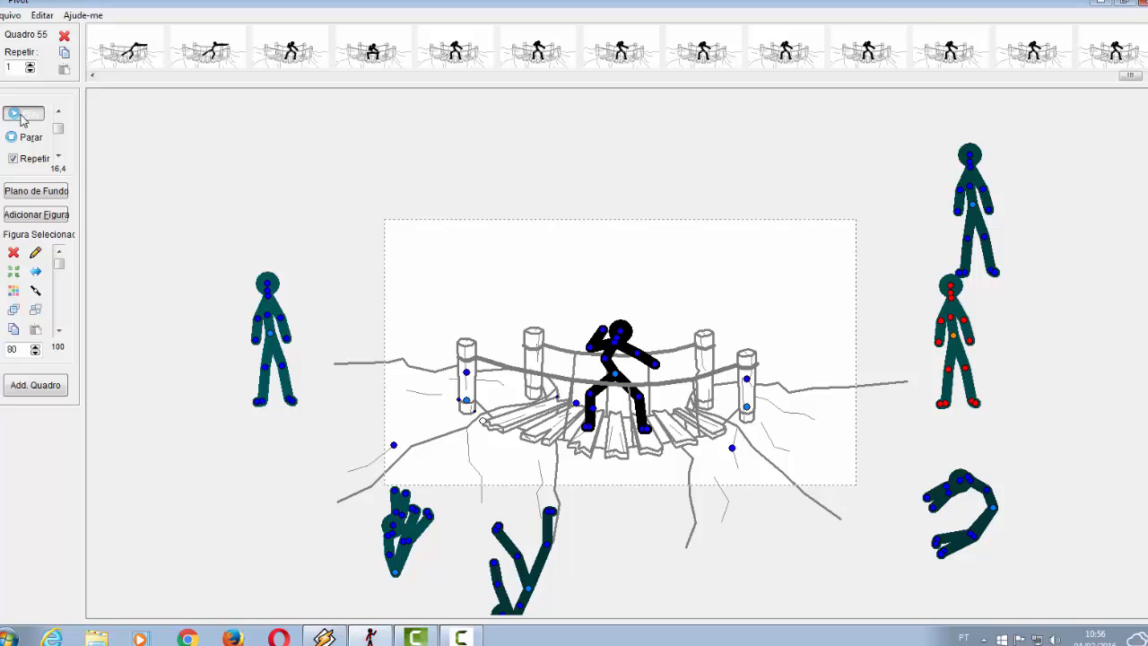